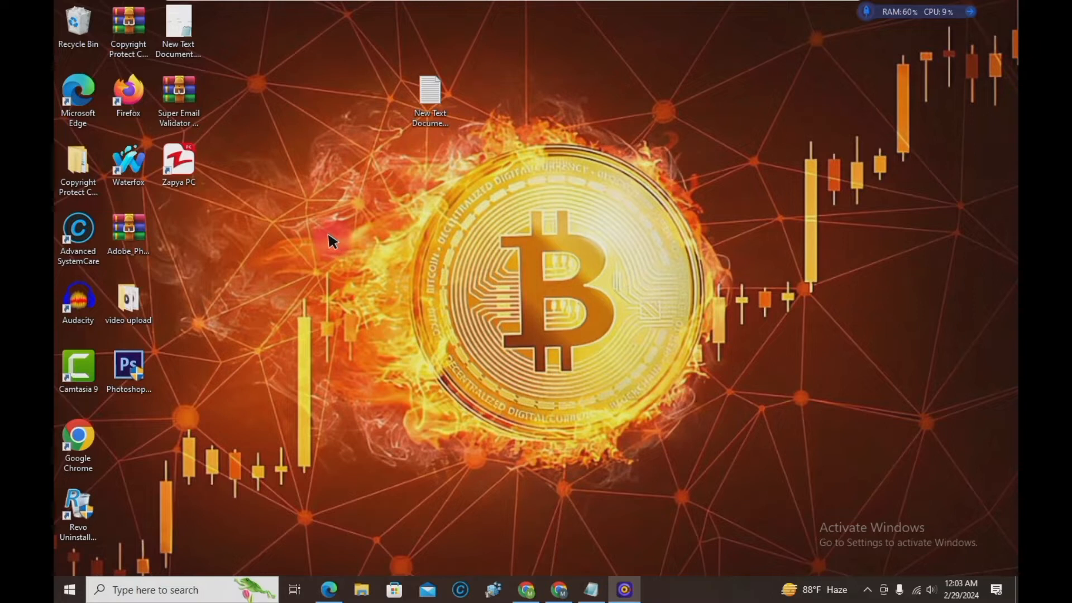
# Refresh the desktop, switch to Edge to review the OfferLink landing page through its Join Now banner, and open the blog's posts in Blogger
pyautogui.rightClick(341, 224)
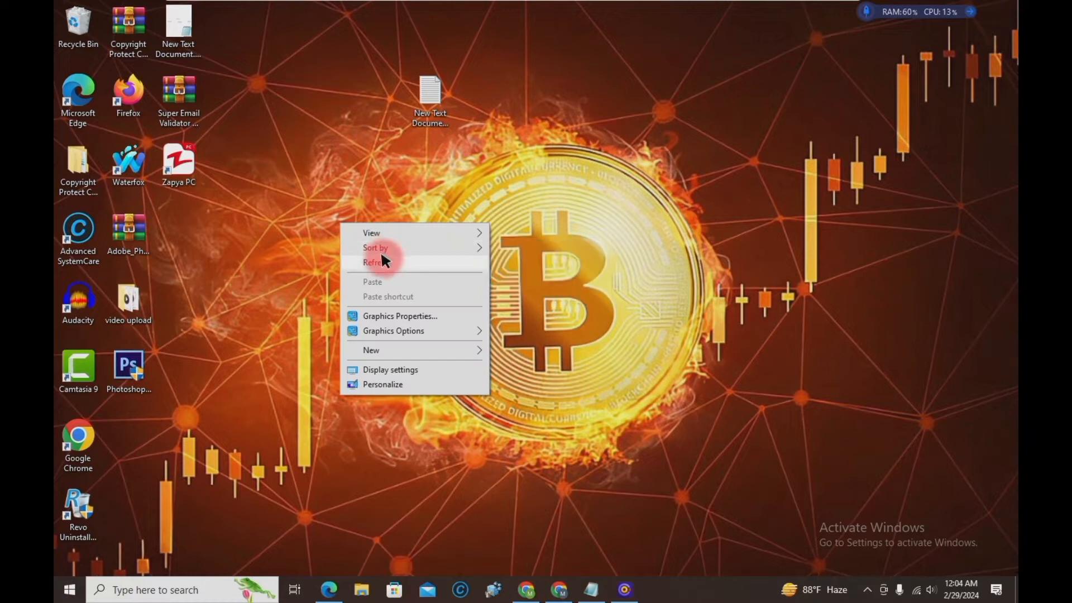
pyautogui.click(382, 261)
pyautogui.click(330, 589)
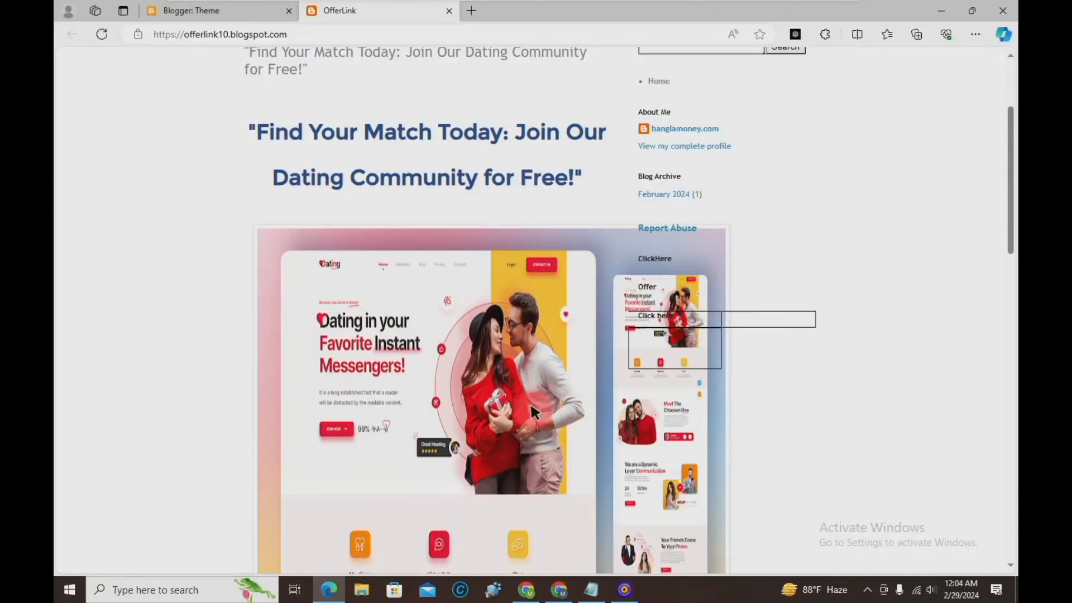
pyautogui.scroll(3, 337, 214)
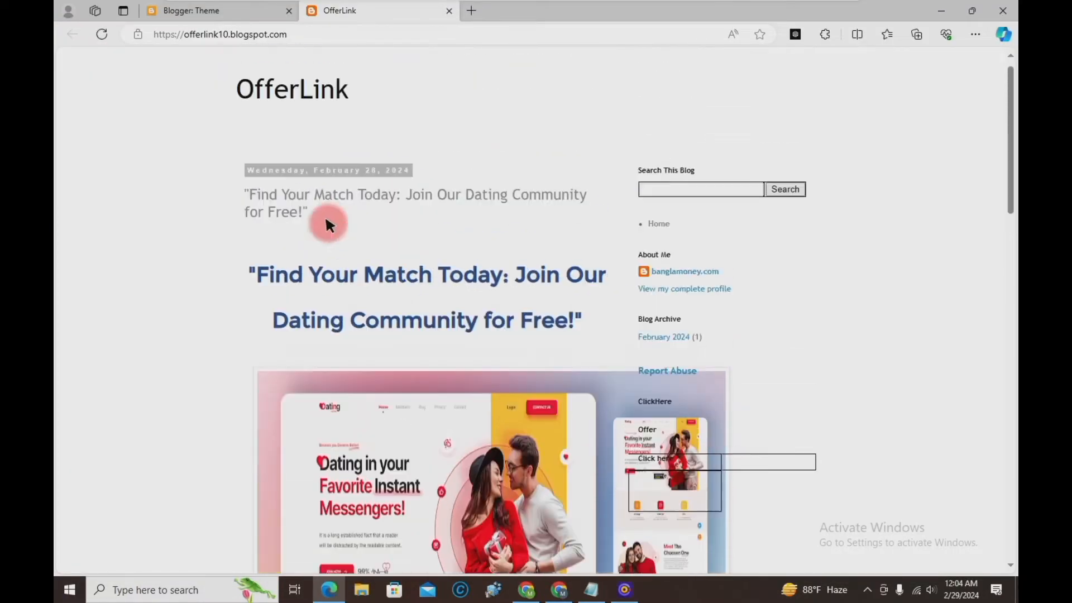
pyautogui.click(333, 33)
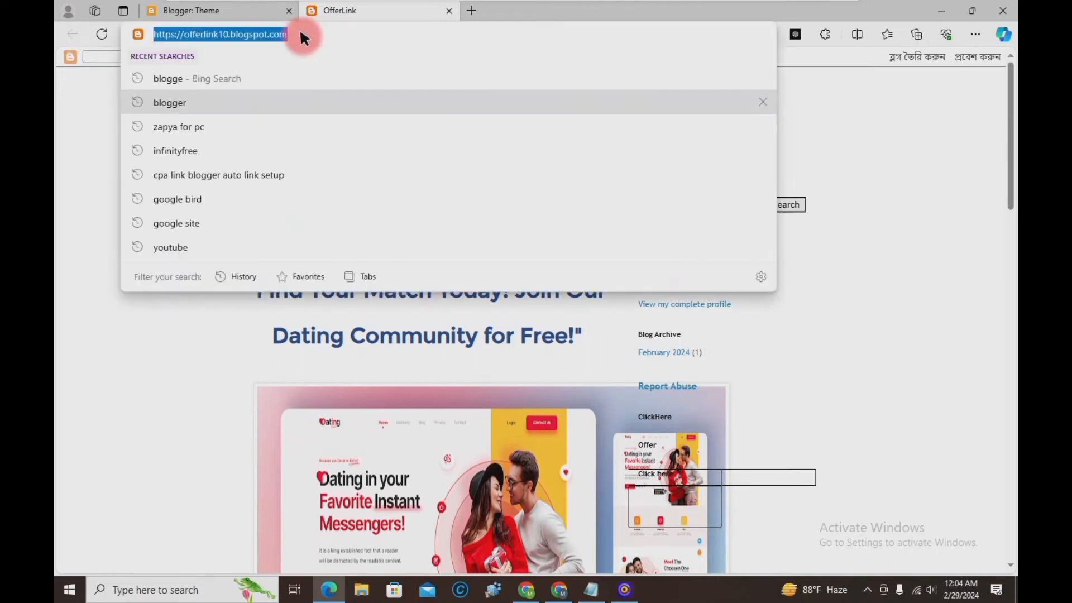
pyautogui.click(164, 450)
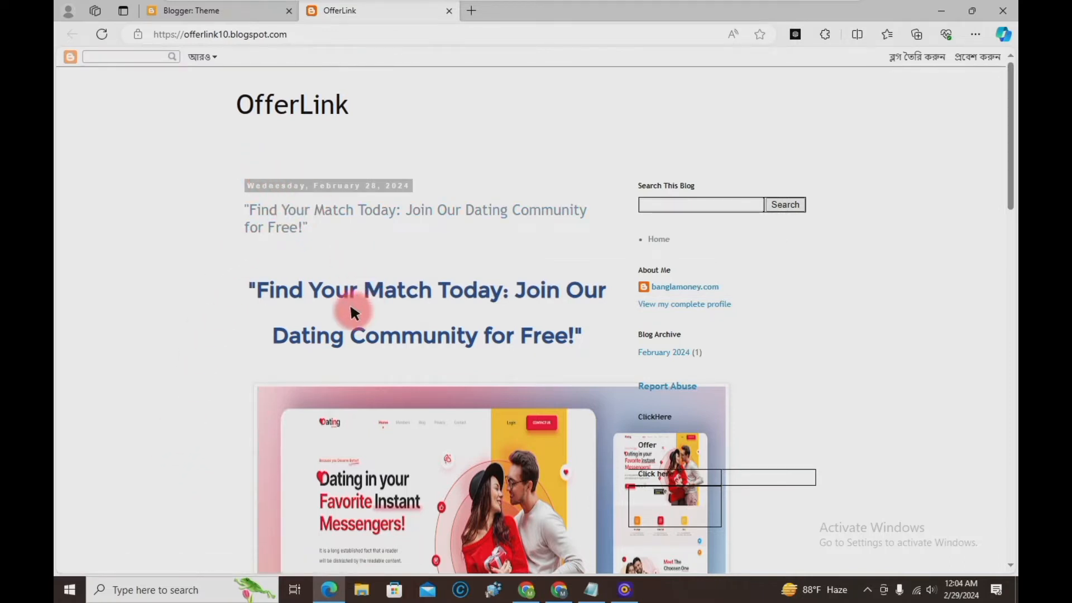
pyautogui.scroll(-4, 497, 275)
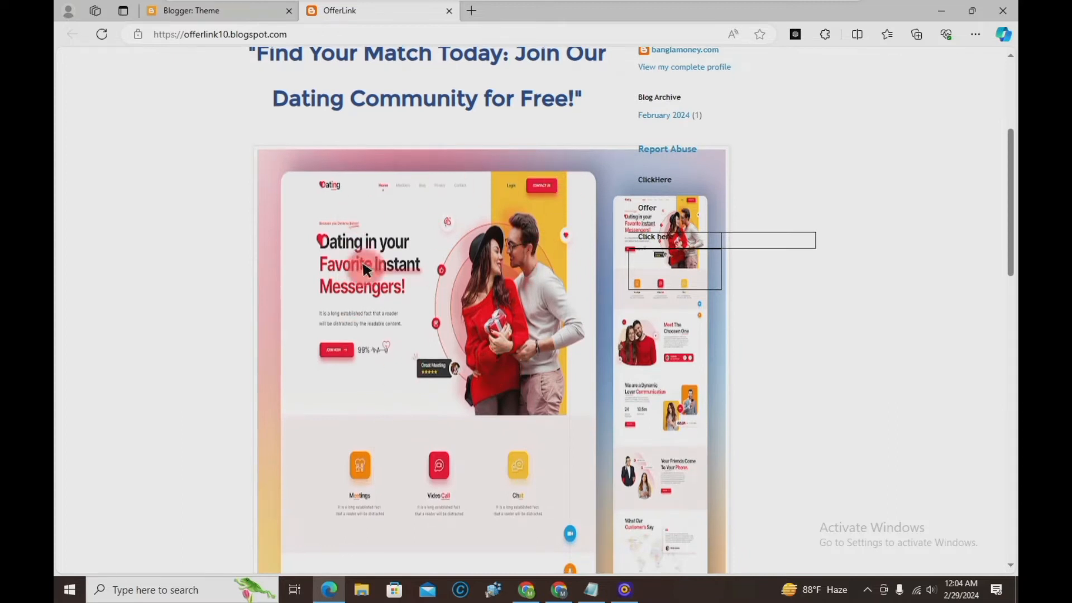
pyautogui.scroll(-7, 385, 318)
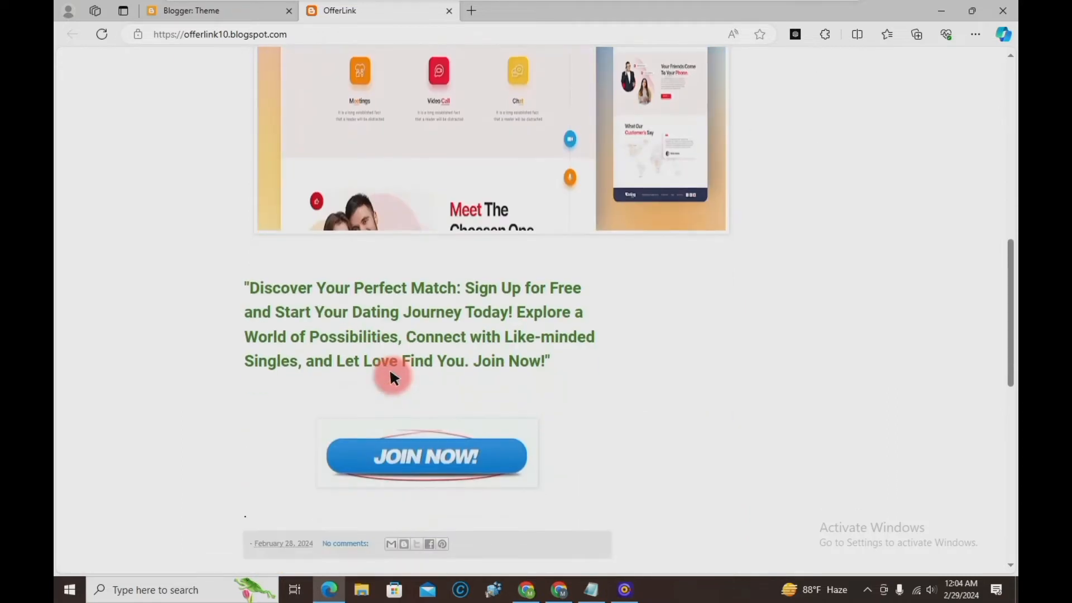
pyautogui.scroll(-4, 390, 368)
pyautogui.scroll(15, 389, 367)
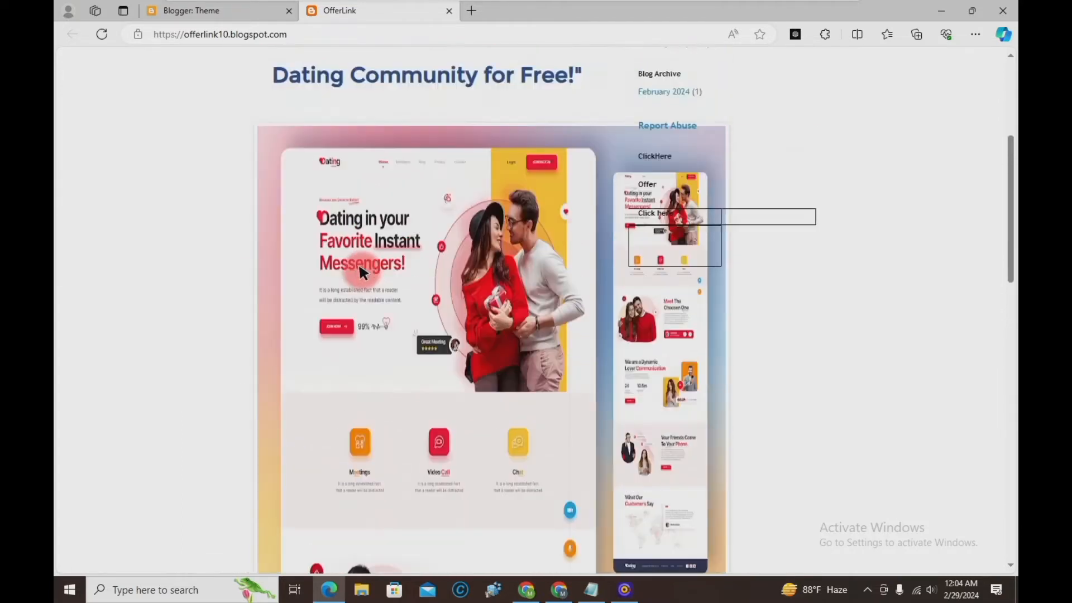
pyautogui.click(227, 11)
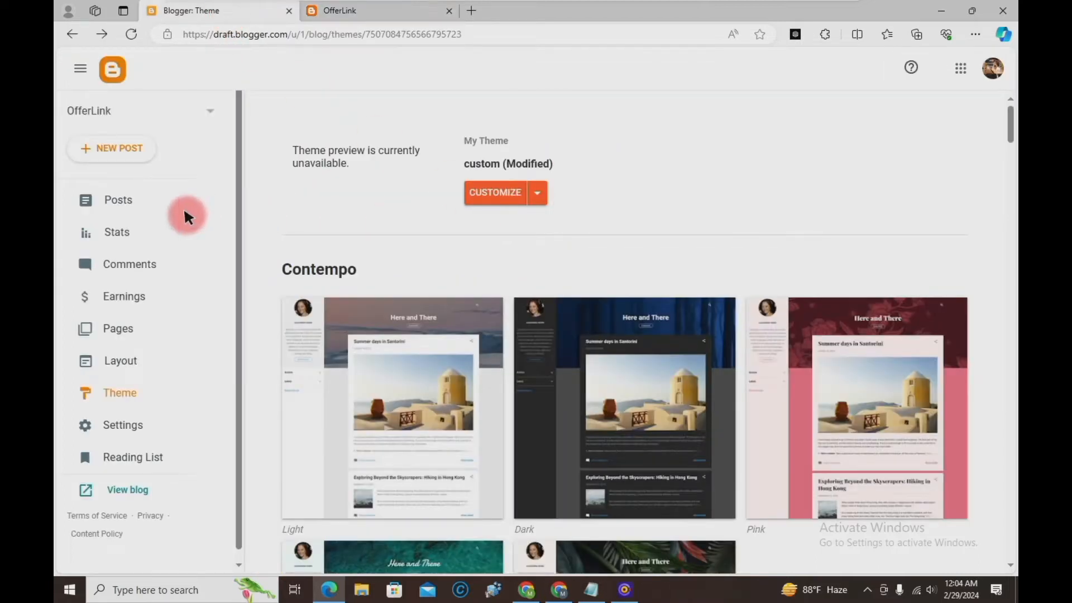
pyautogui.click(121, 201)
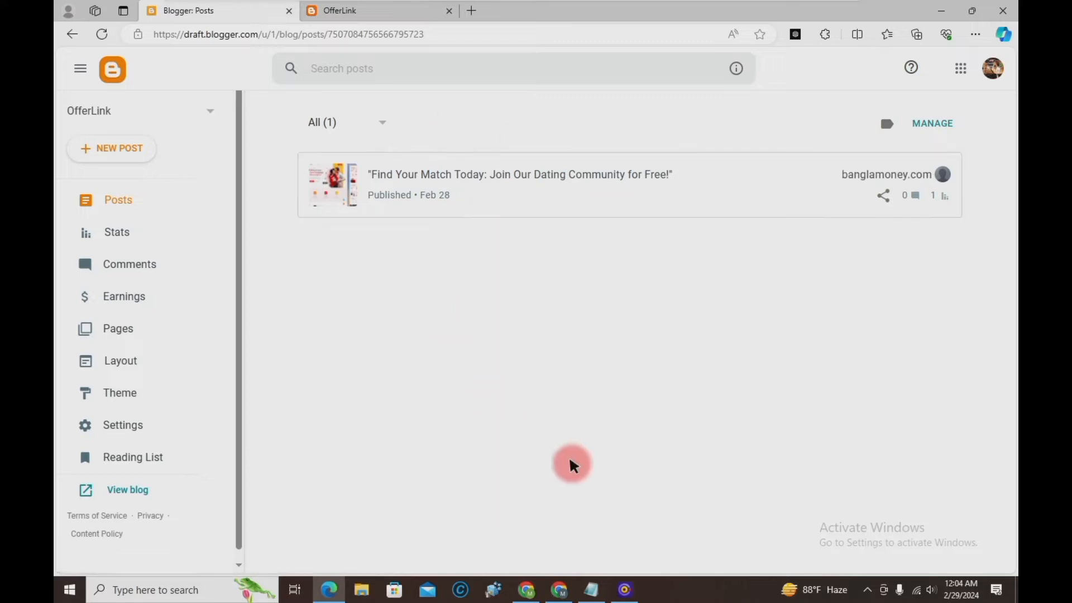
# Switch to Telegram in Chrome and open the groupsor.link site from the OnlineEarning Tip channel
pyautogui.click(537, 588)
pyautogui.click(216, 112)
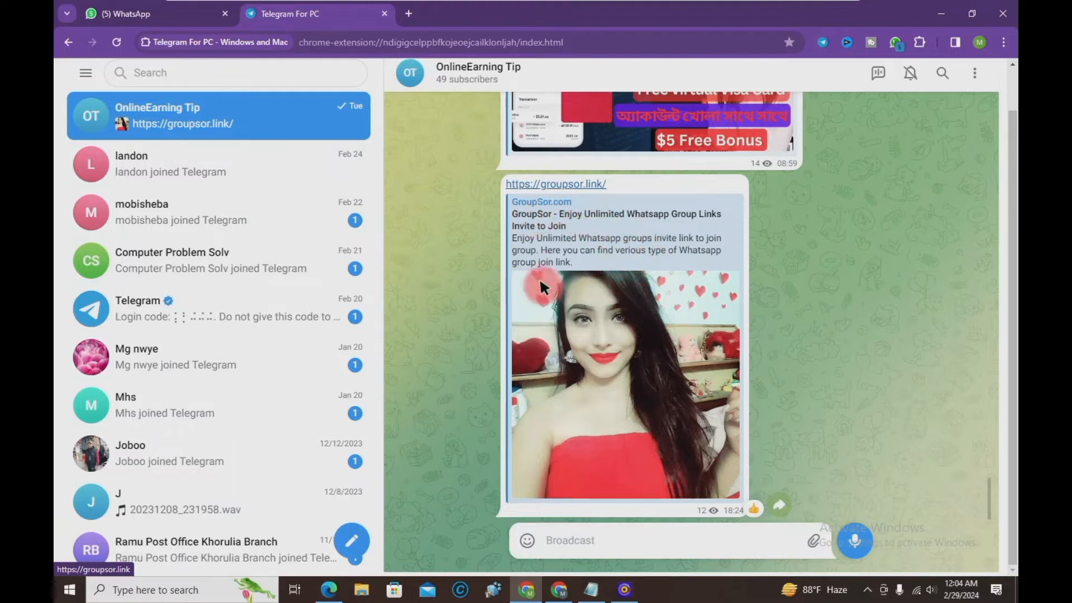
pyautogui.click(575, 183)
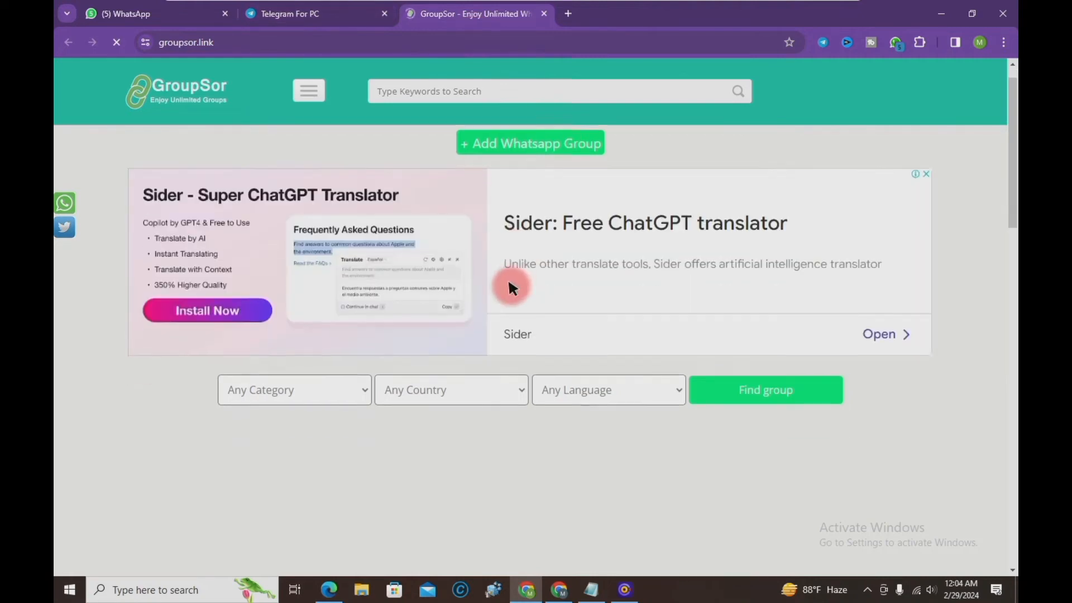
# Examine the GroupSor home page, including its category, country and language filters and the listed WhatsApp groups
pyautogui.scroll(-5, 503, 282)
pyautogui.scroll(-5, 603, 404)
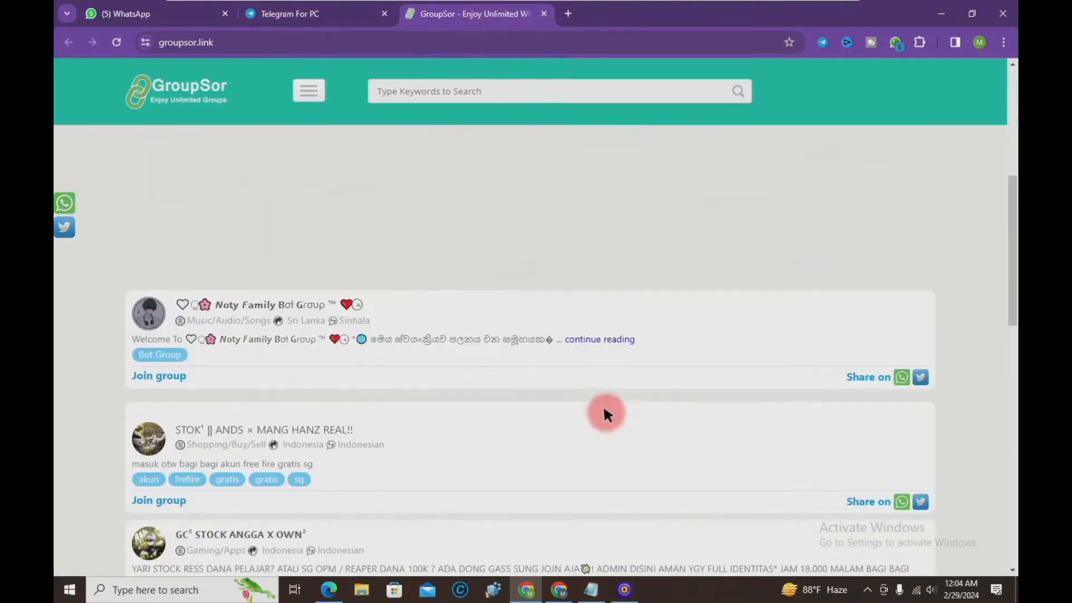
pyautogui.scroll(5, 519, 495)
pyautogui.scroll(4, 352, 305)
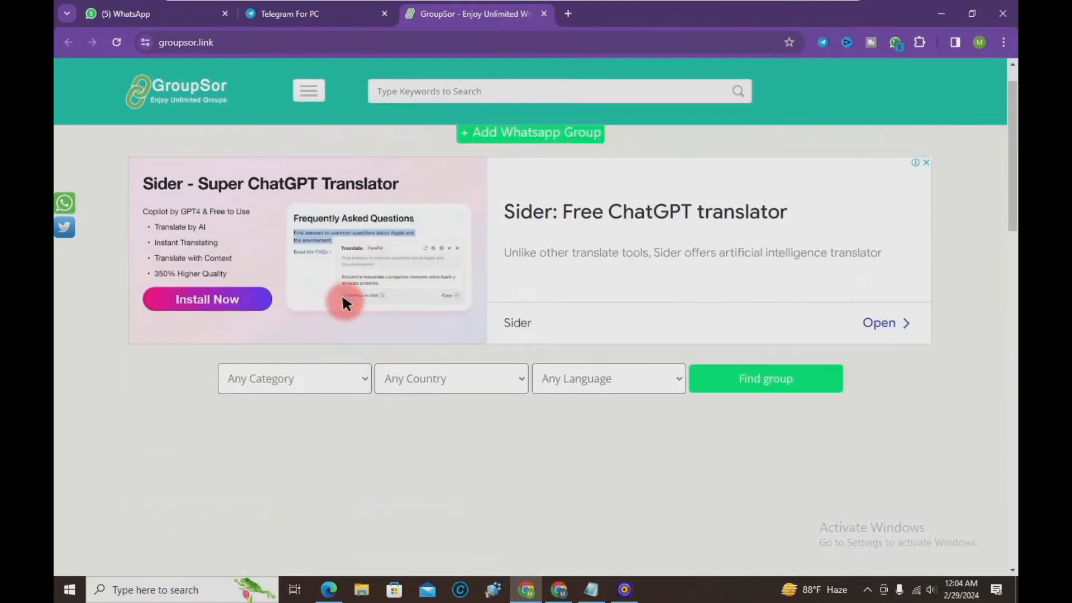
pyautogui.scroll(-1, 342, 505)
pyautogui.scroll(-7, 414, 362)
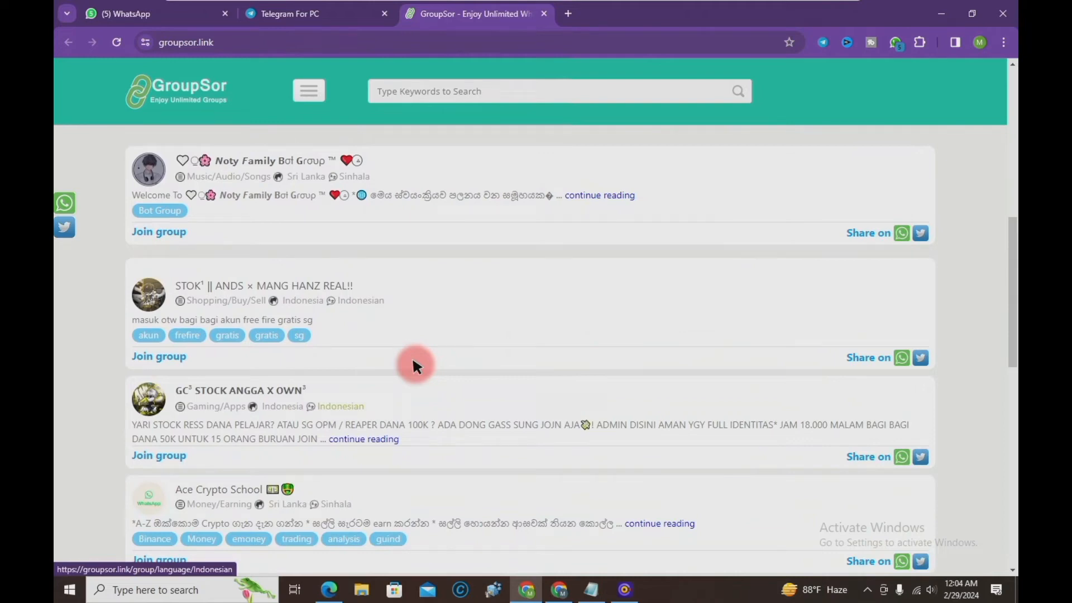
pyautogui.scroll(7, 414, 362)
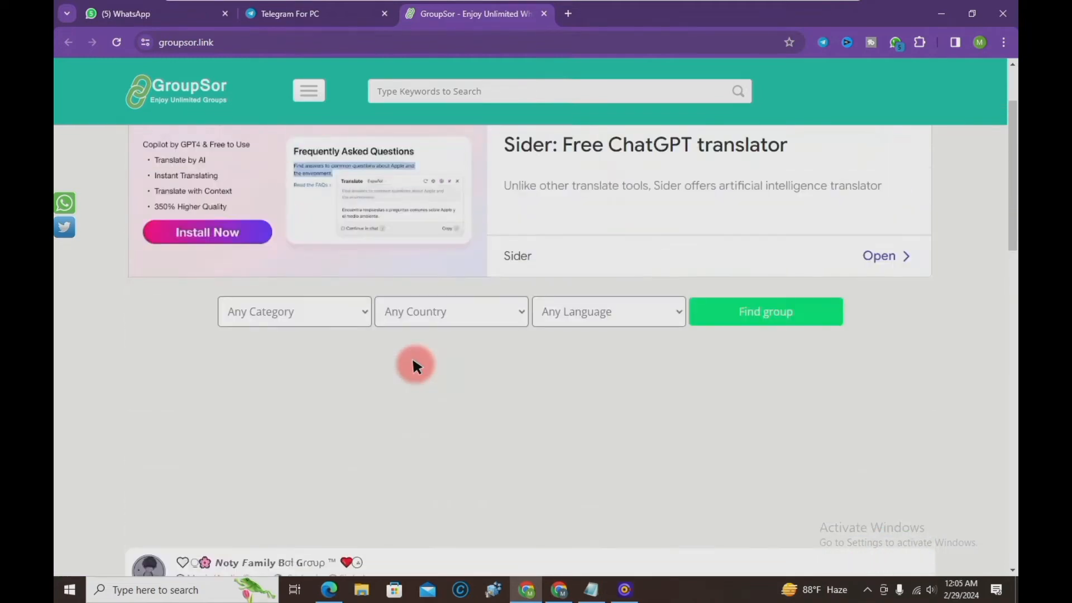
pyautogui.scroll(-7, 414, 364)
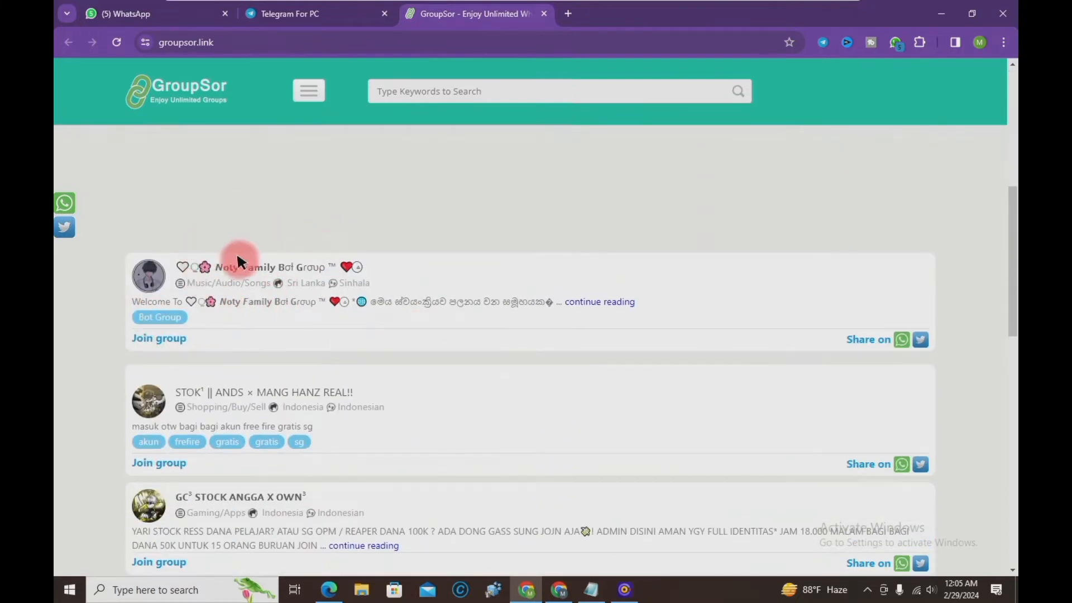
pyautogui.scroll(4, 350, 231)
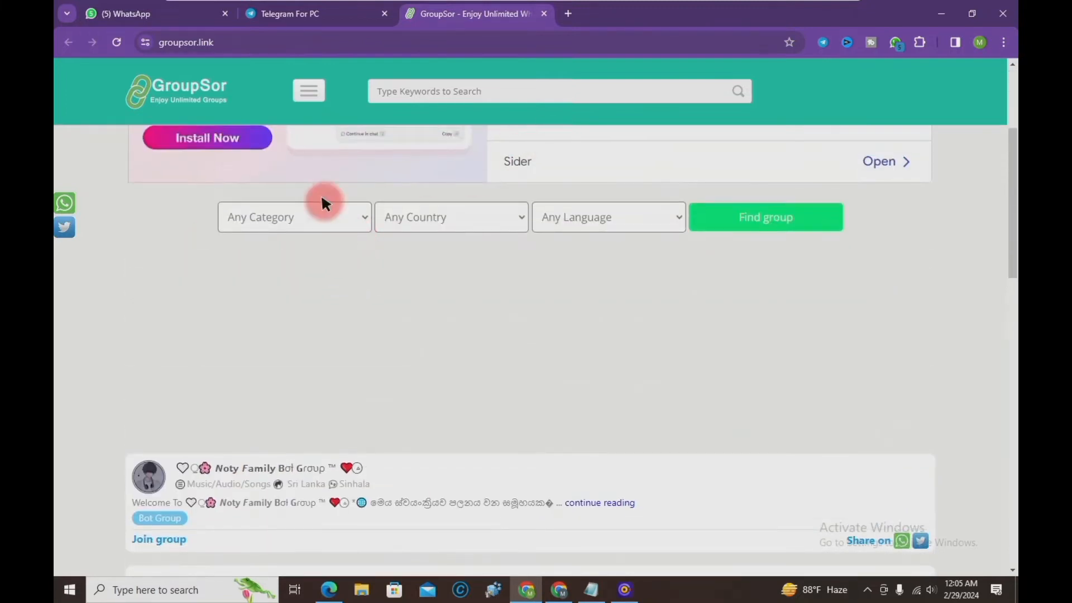
# Enter "dating" as the keyword in GroupSor's group search
pyautogui.click(488, 89)
pyautogui.click(454, 124)
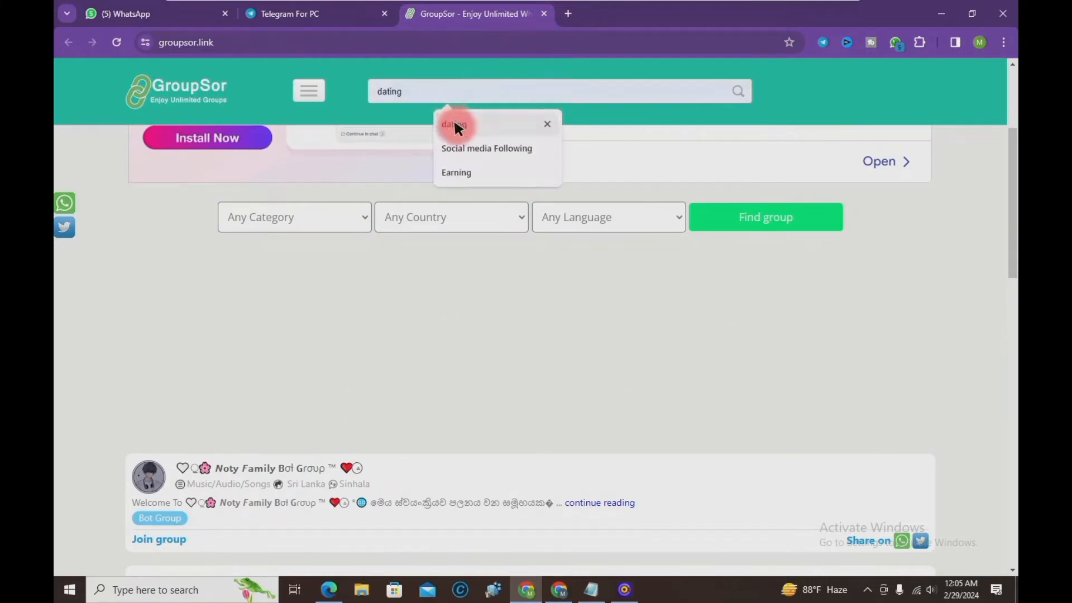
pyautogui.click(479, 124)
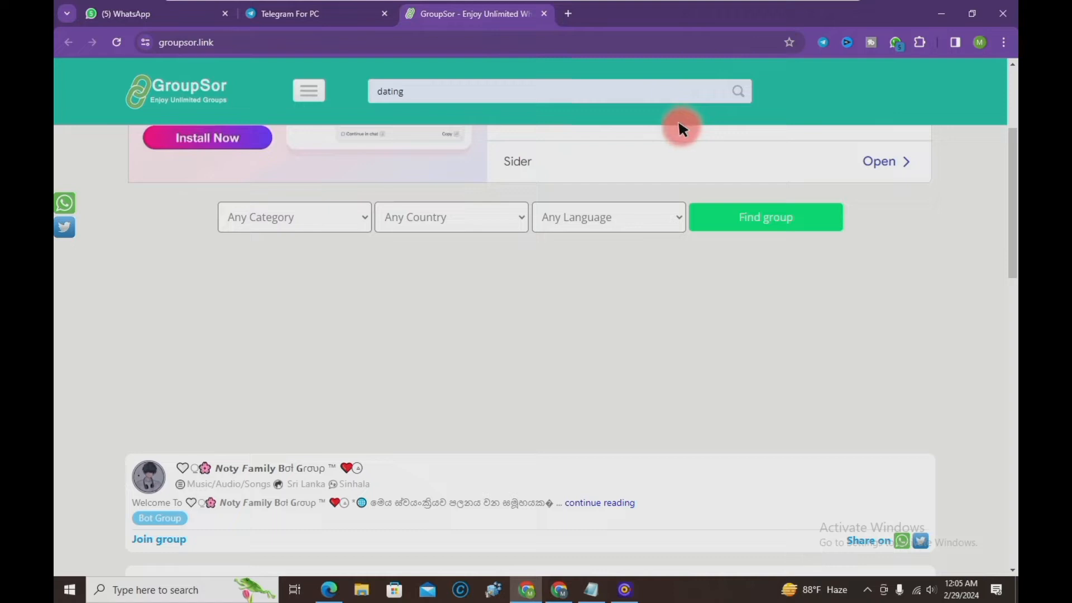
# Open the Noty Family Bot Group listing on GroupSor and choose to join the group
pyautogui.scroll(-1, 344, 353)
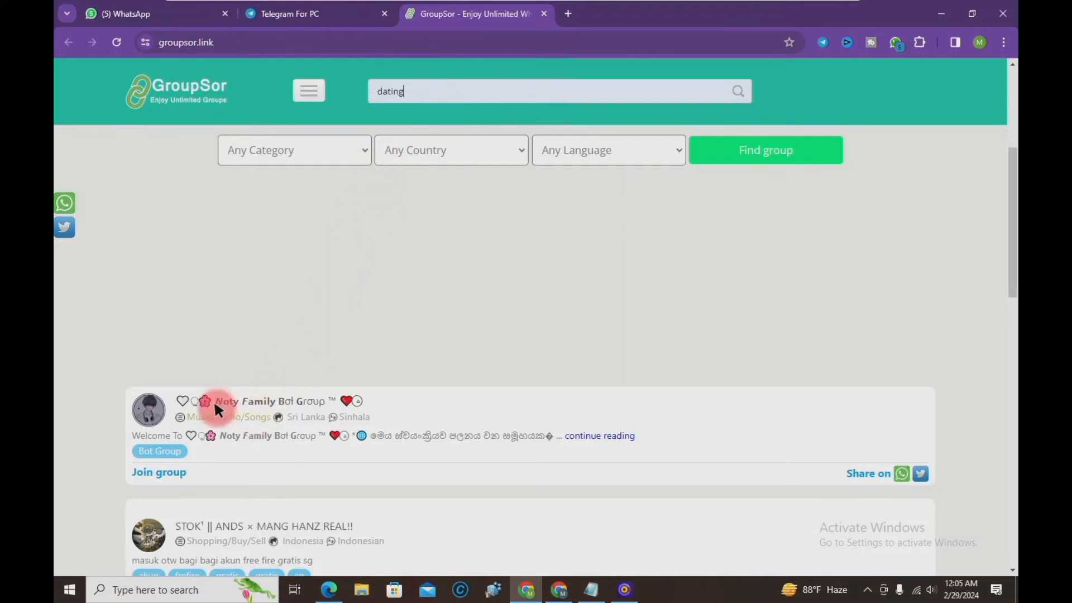
pyautogui.scroll(-2, 243, 400)
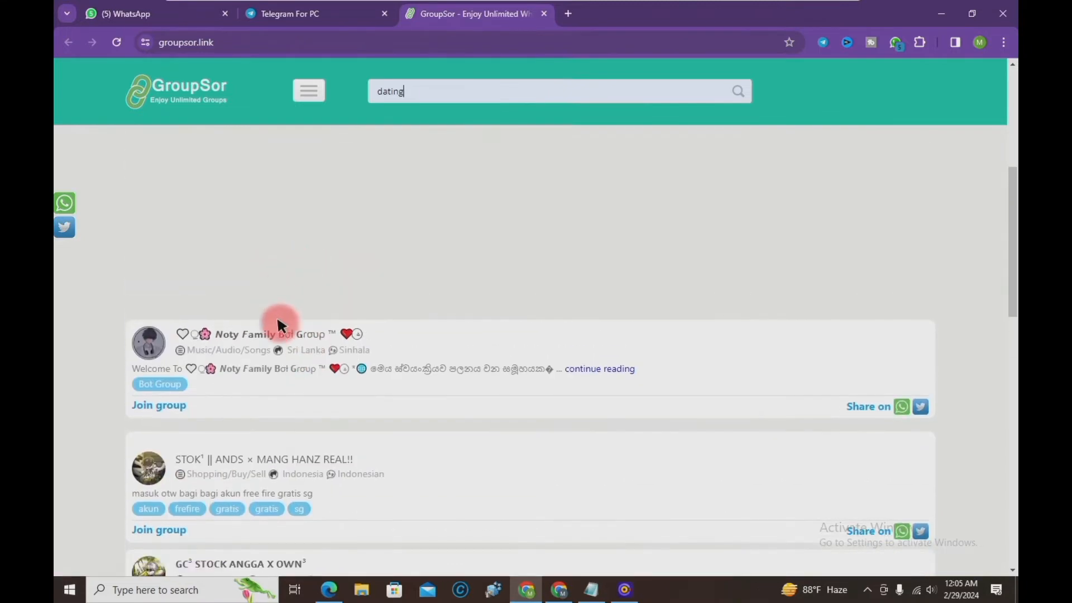
pyautogui.click(275, 334)
pyautogui.scroll(-4, 441, 296)
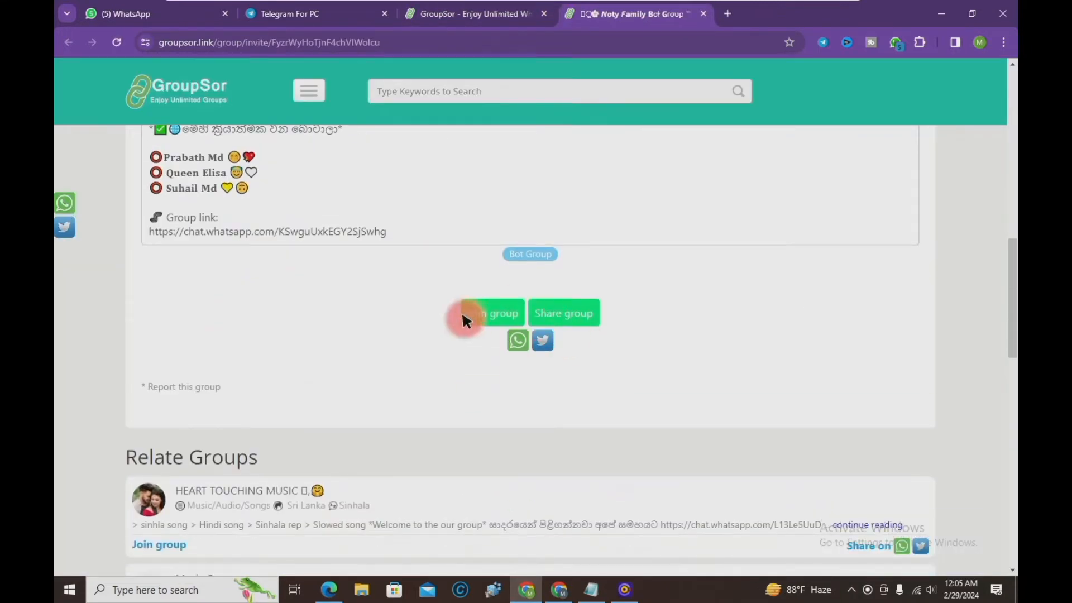
pyautogui.click(495, 311)
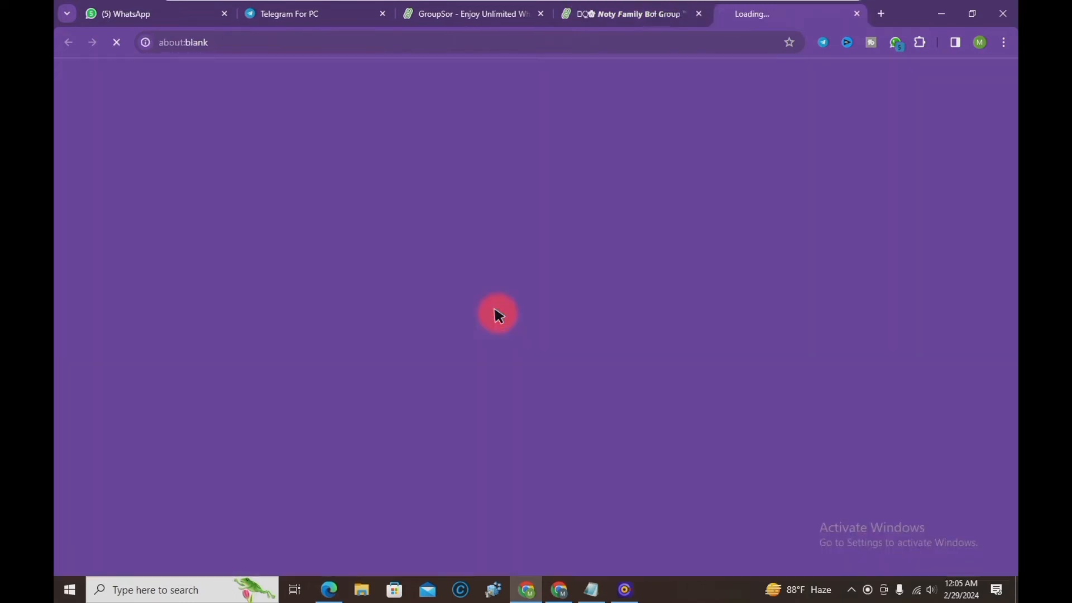
# Continue from GroupSor's join page to the group's WhatsApp invite page
pyautogui.scroll(-10, 547, 324)
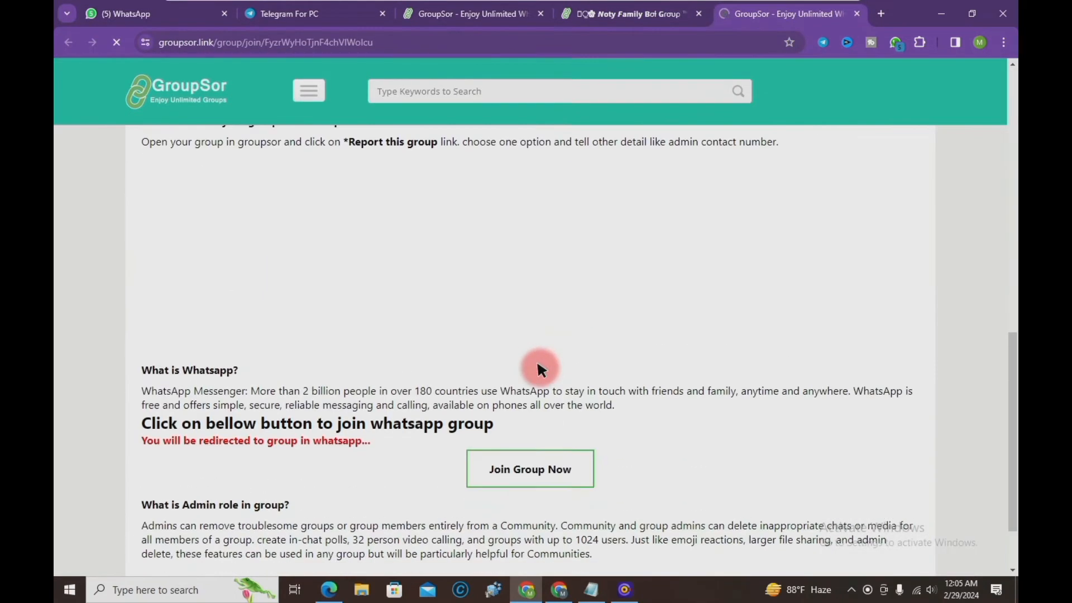
pyautogui.scroll(10, 544, 386)
pyautogui.scroll(-10, 542, 380)
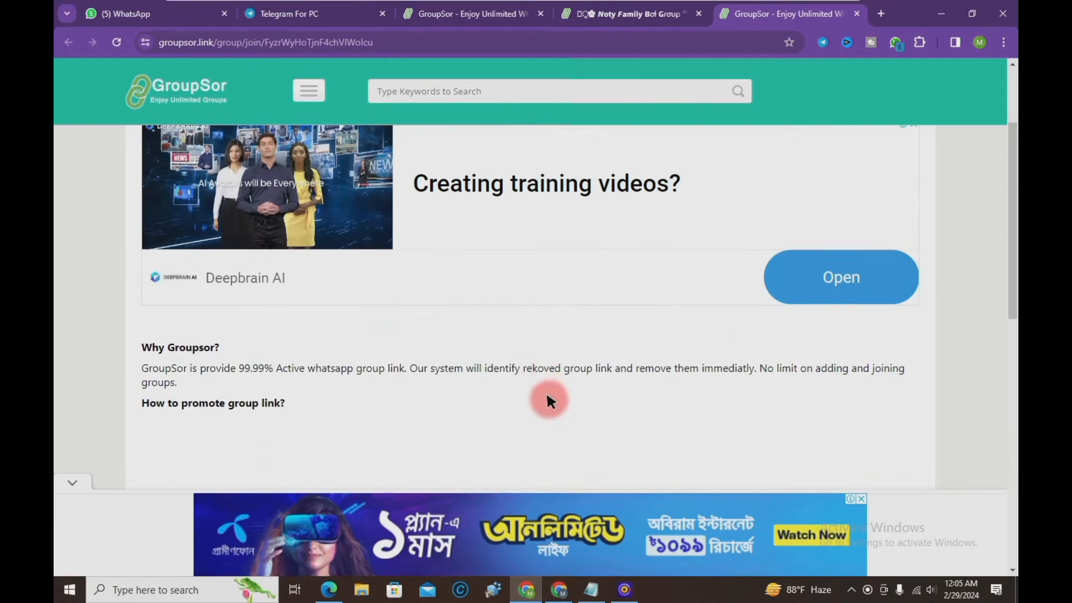
pyautogui.click(539, 362)
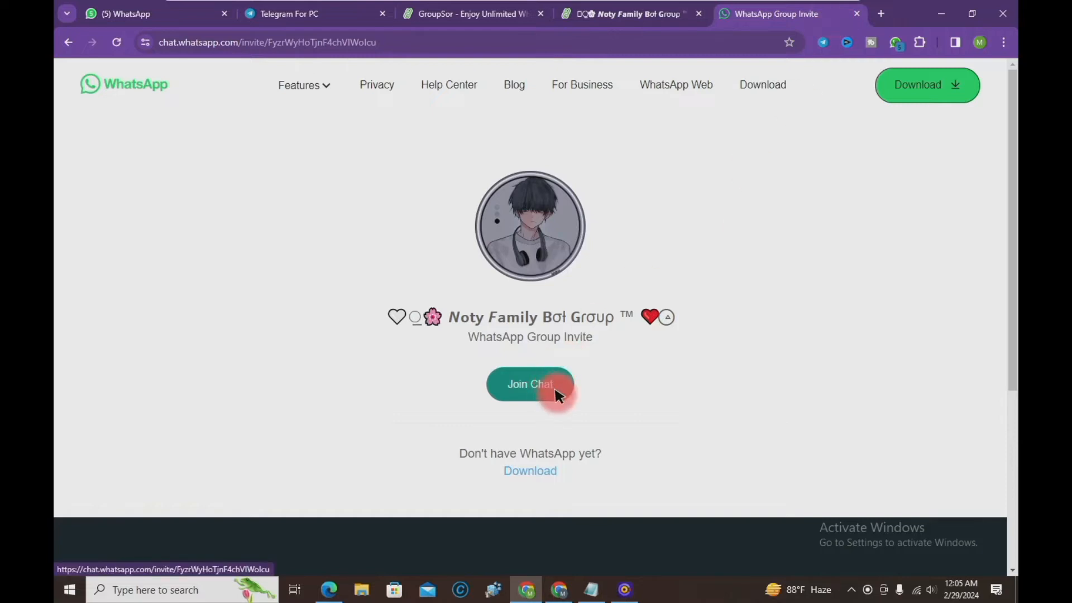
# Accept the Noty Family Bot Group invite using WhatsApp Web and join the group
pyautogui.click(540, 387)
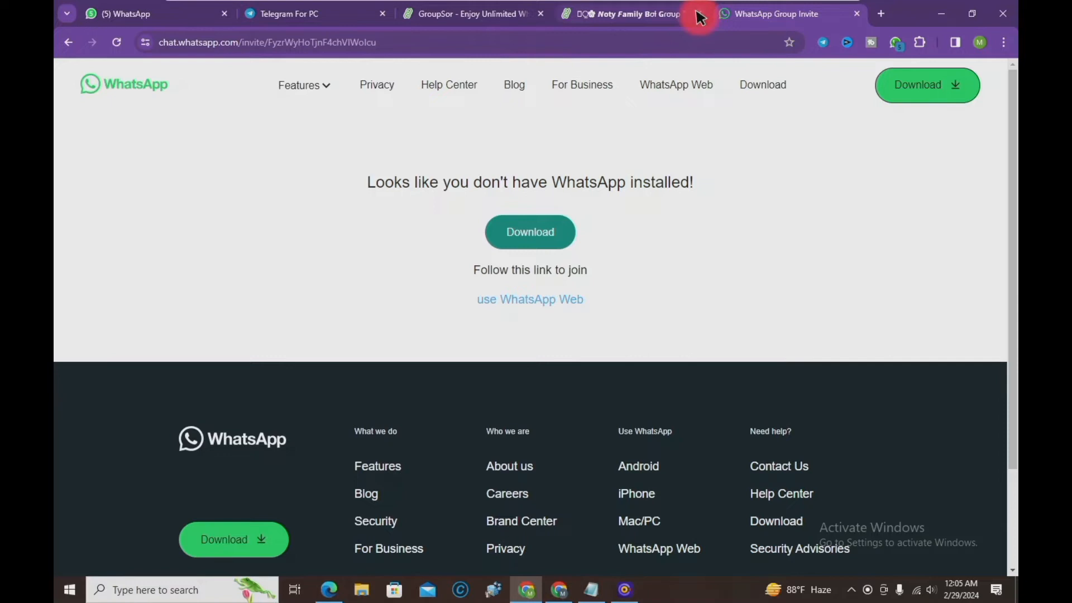
pyautogui.click(550, 303)
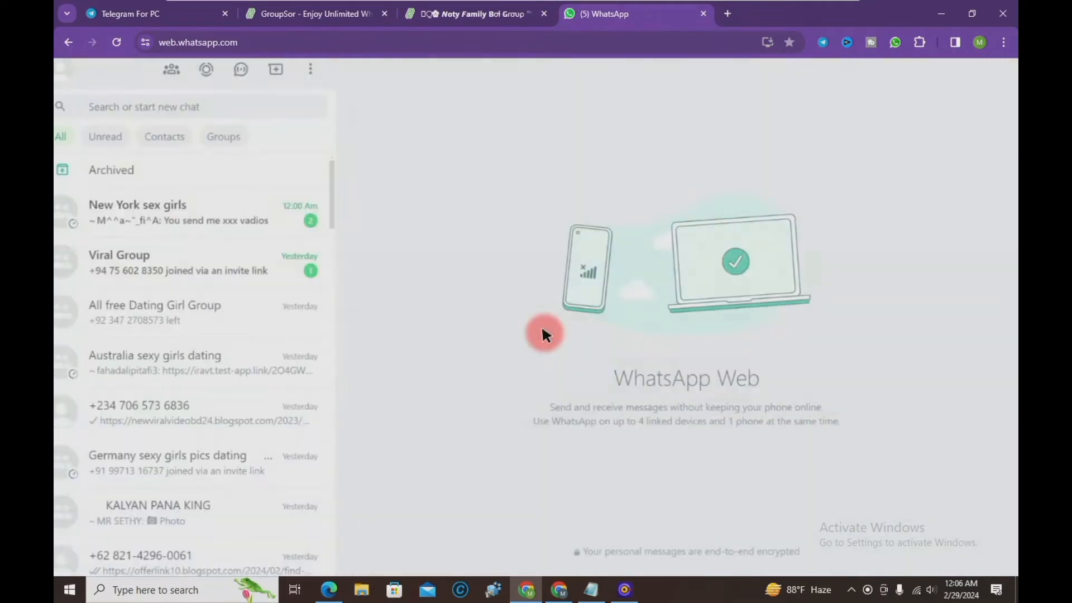
pyautogui.click(570, 419)
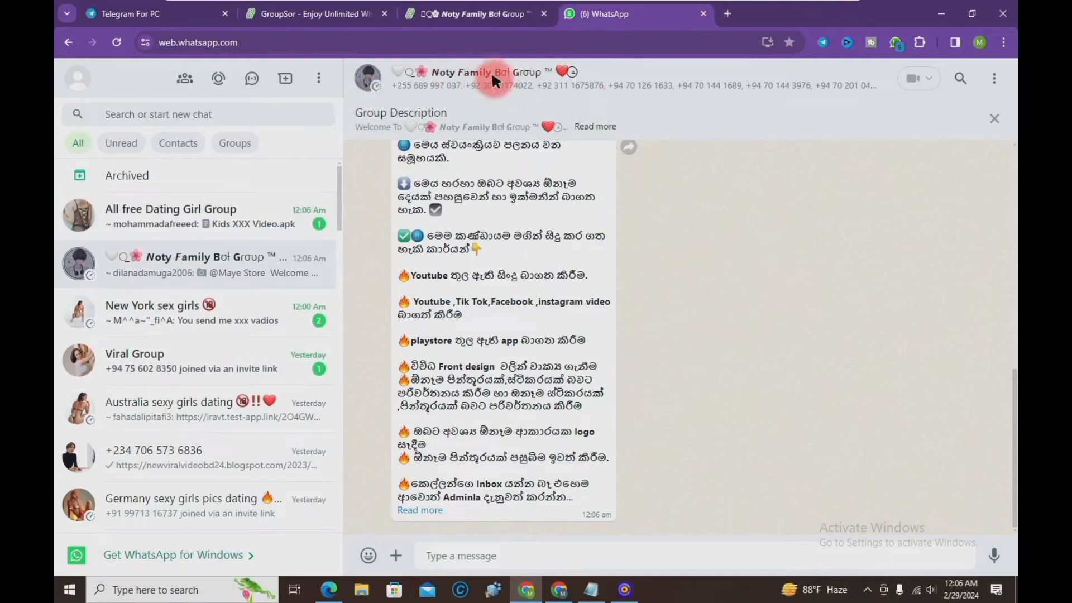
# Open the Noty Family Bot Group's info, look through its member list and view the first group admin's contact details
pyautogui.click(512, 70)
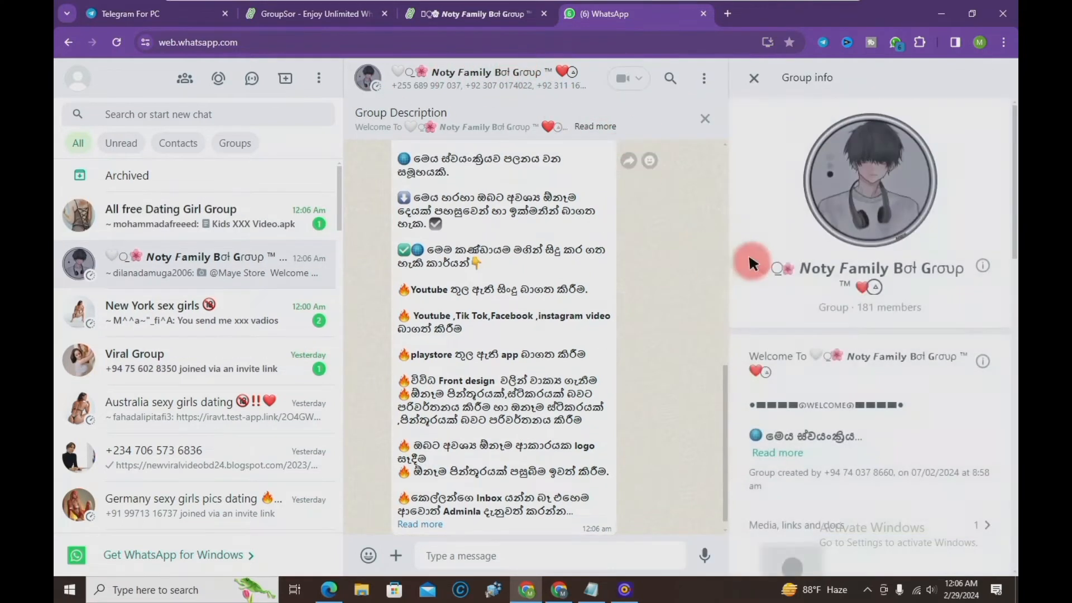
pyautogui.scroll(-3, 859, 347)
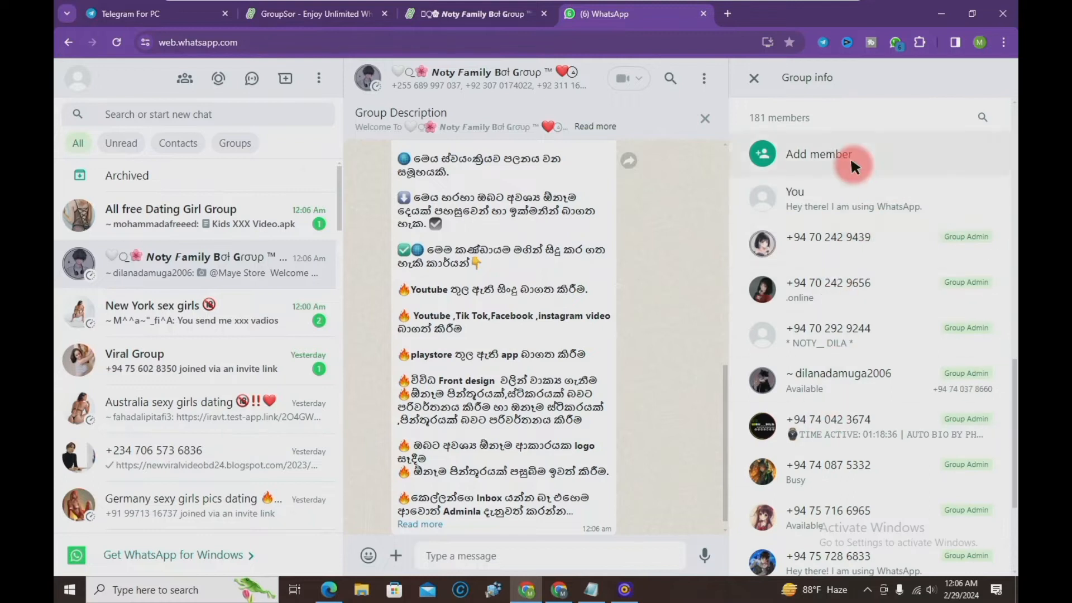
pyautogui.scroll(-2, 852, 495)
pyautogui.scroll(-3, 842, 296)
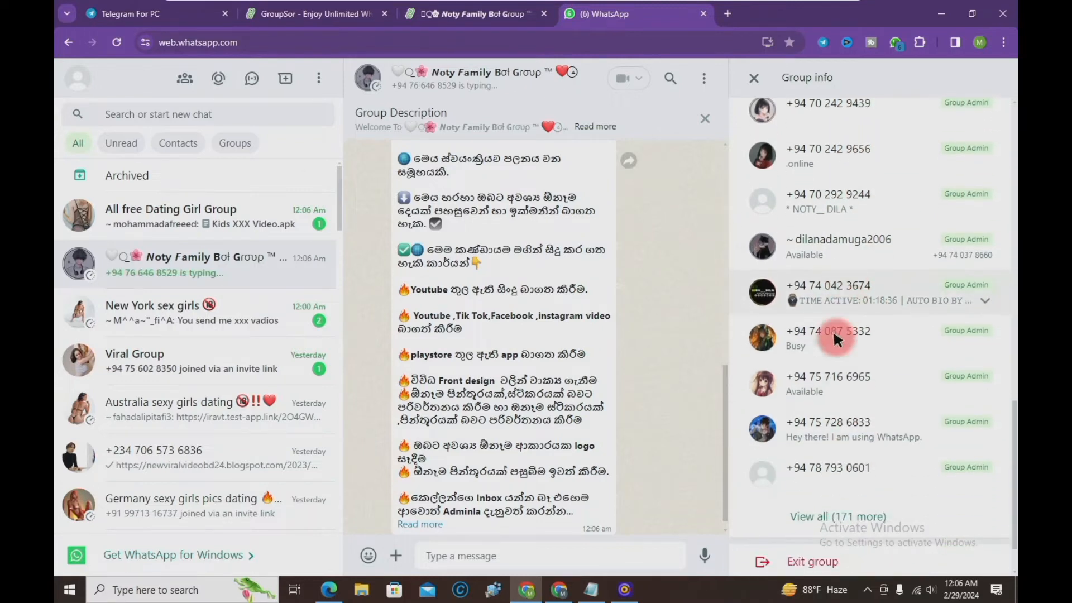
pyautogui.scroll(5, 846, 324)
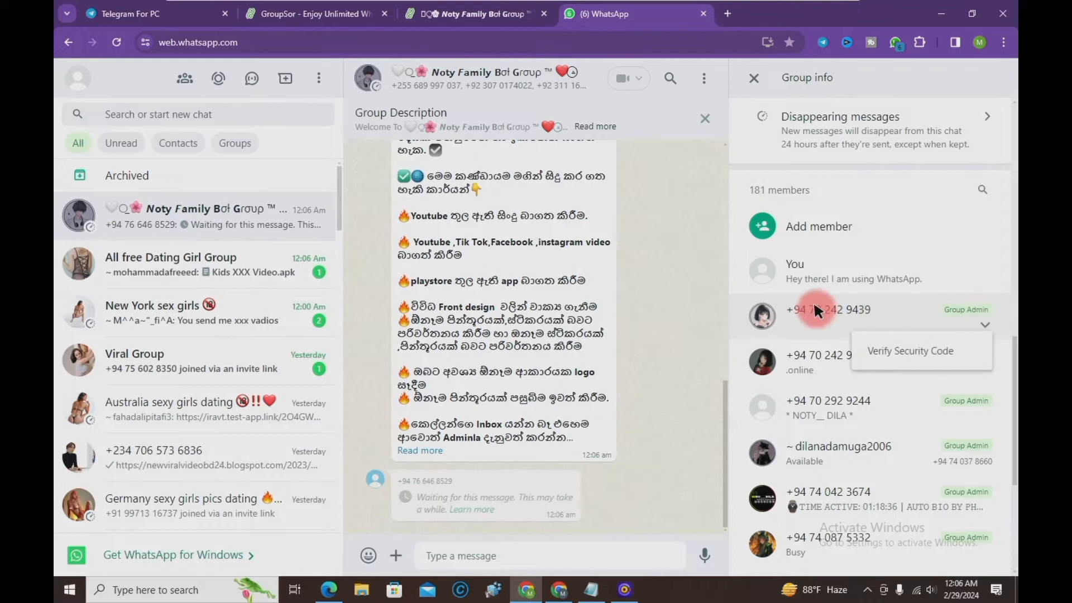
pyautogui.click(836, 305)
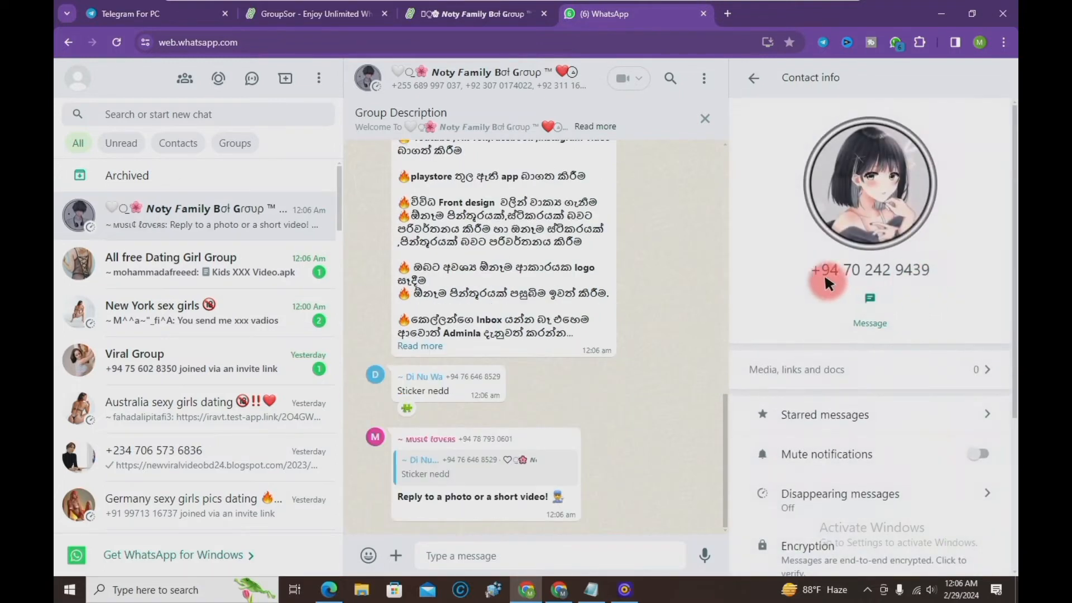
# Copy the first group admin's phone number from the open contact details
pyautogui.moveTo(811, 264); pyautogui.dragTo(923, 264)
pyautogui.rightClick(921, 272)
pyautogui.click(792, 284)
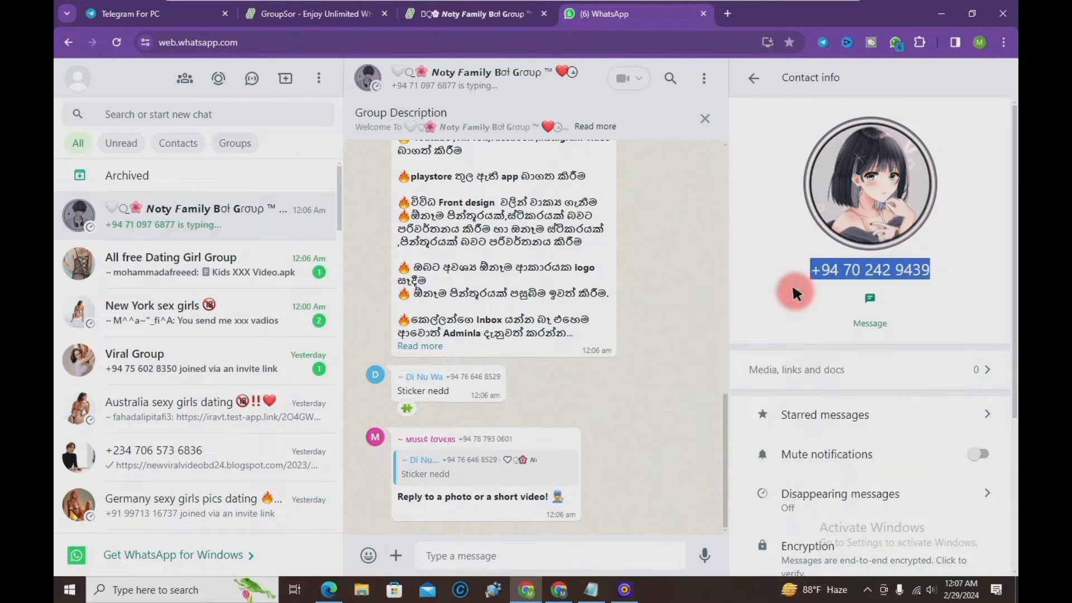
# Start a new WhatsApp group and add the first admin as a member by the copied phone number
pyautogui.click(317, 80)
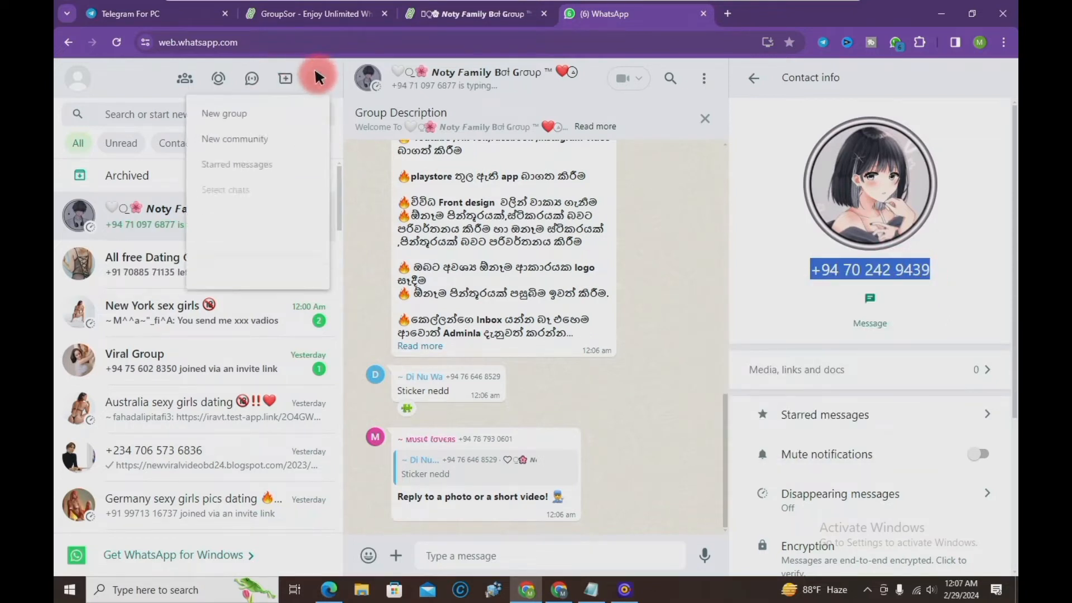
pyautogui.click(222, 113)
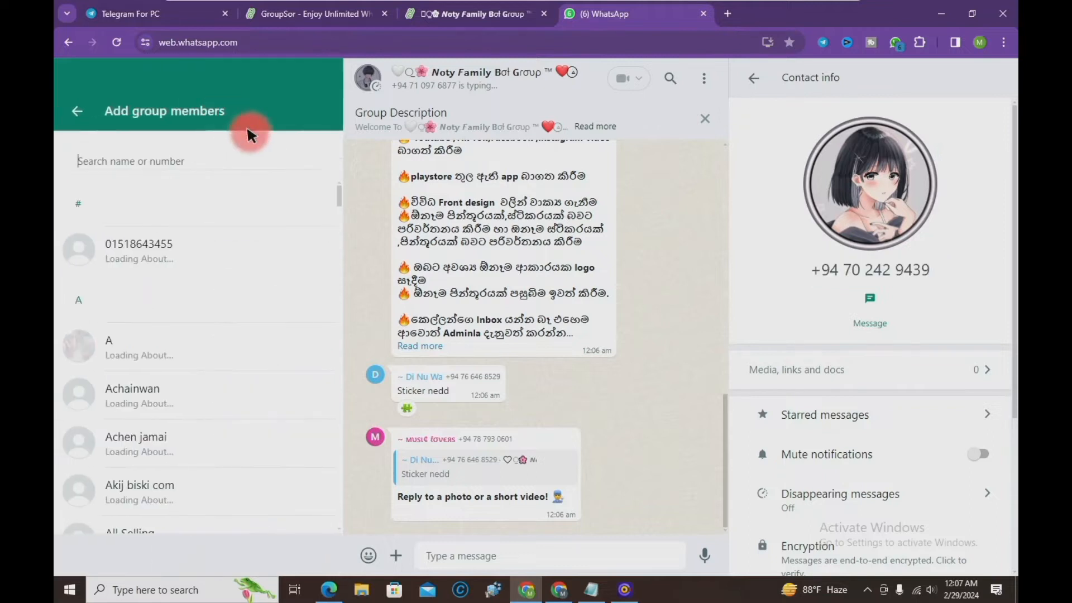
pyautogui.rightClick(168, 156)
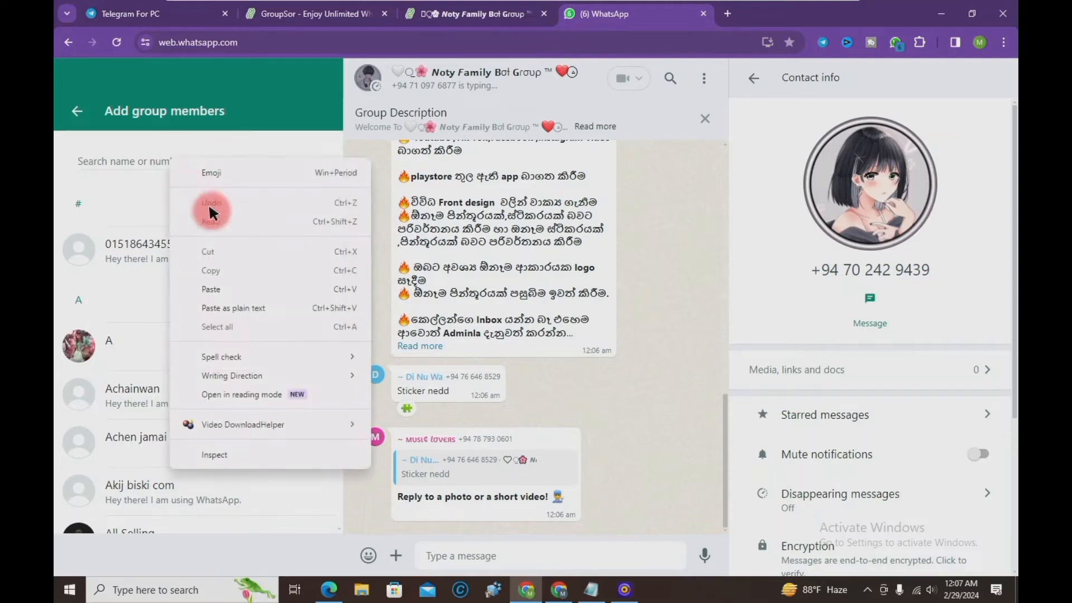
pyautogui.click(222, 285)
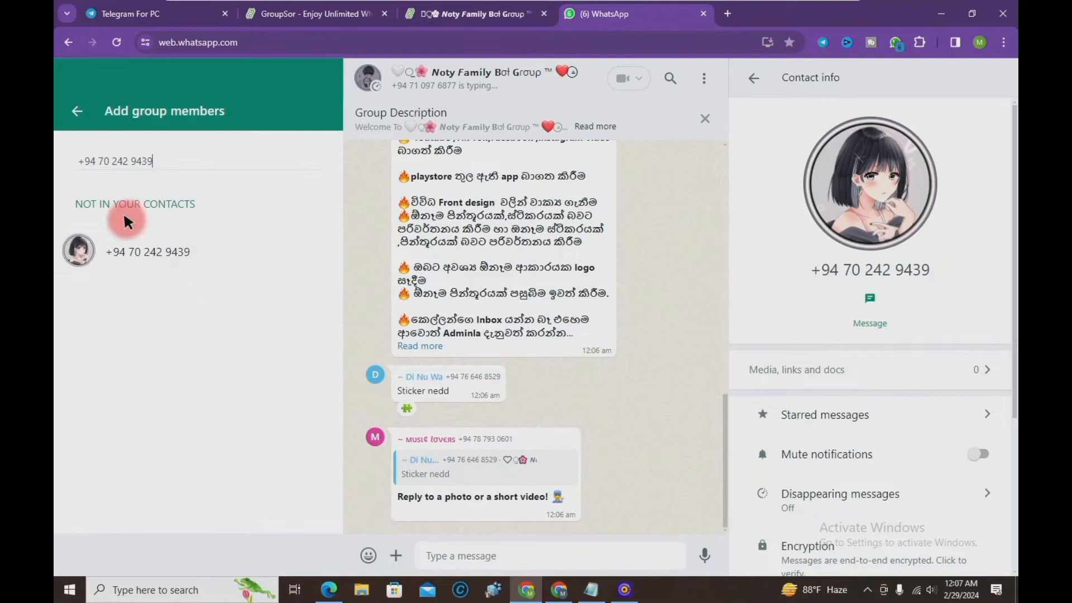
pyautogui.click(129, 253)
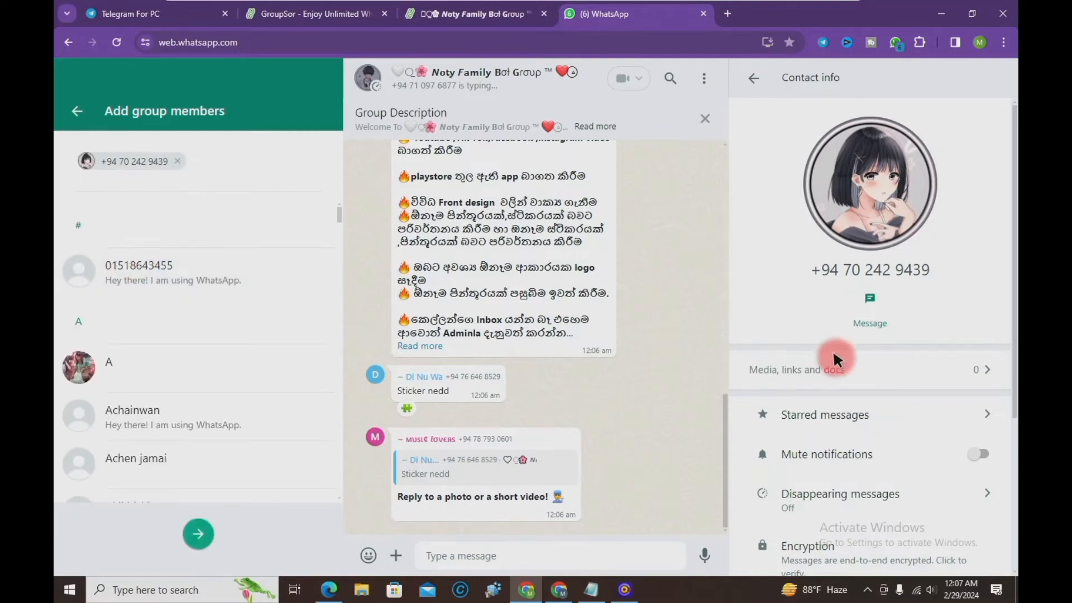
# Return to the Noty Family Bot Group's member list and copy the third listed group admin's phone number
pyautogui.click(754, 78)
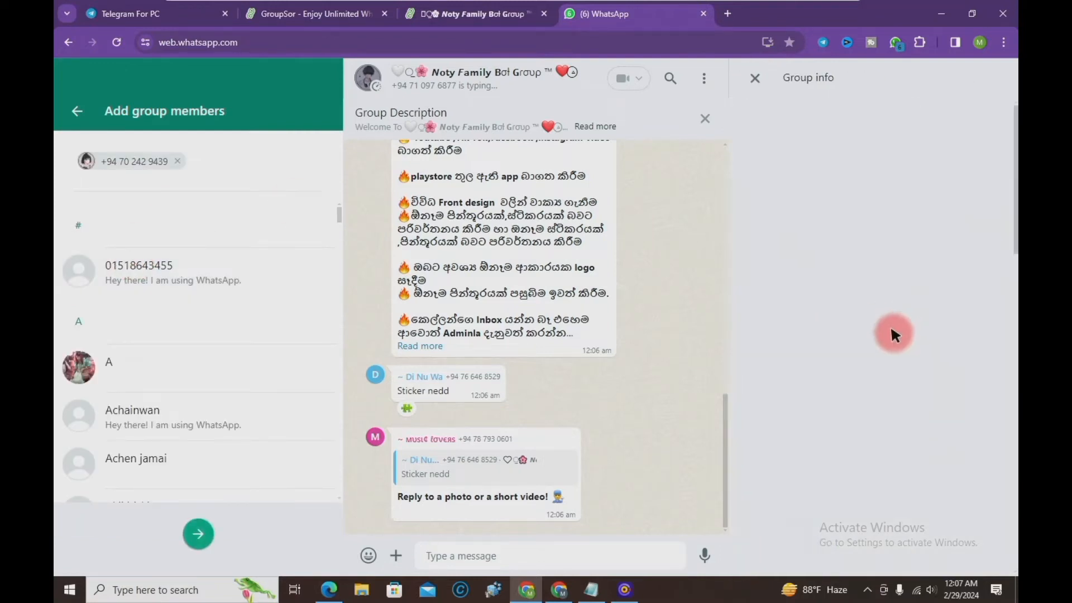
pyautogui.click(886, 240)
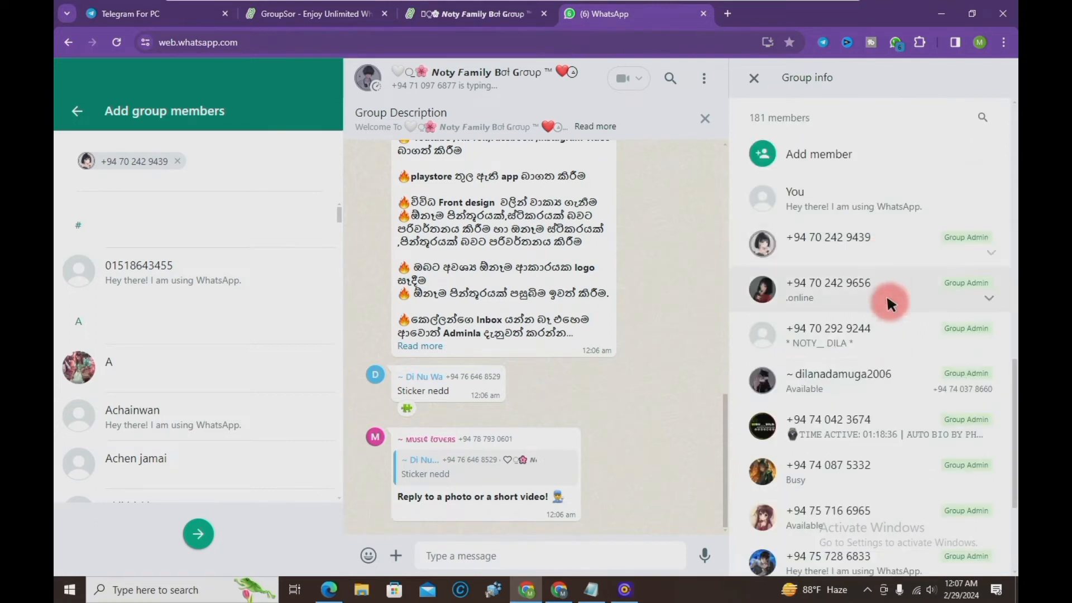
pyautogui.scroll(-1, 886, 296)
pyautogui.click(857, 286)
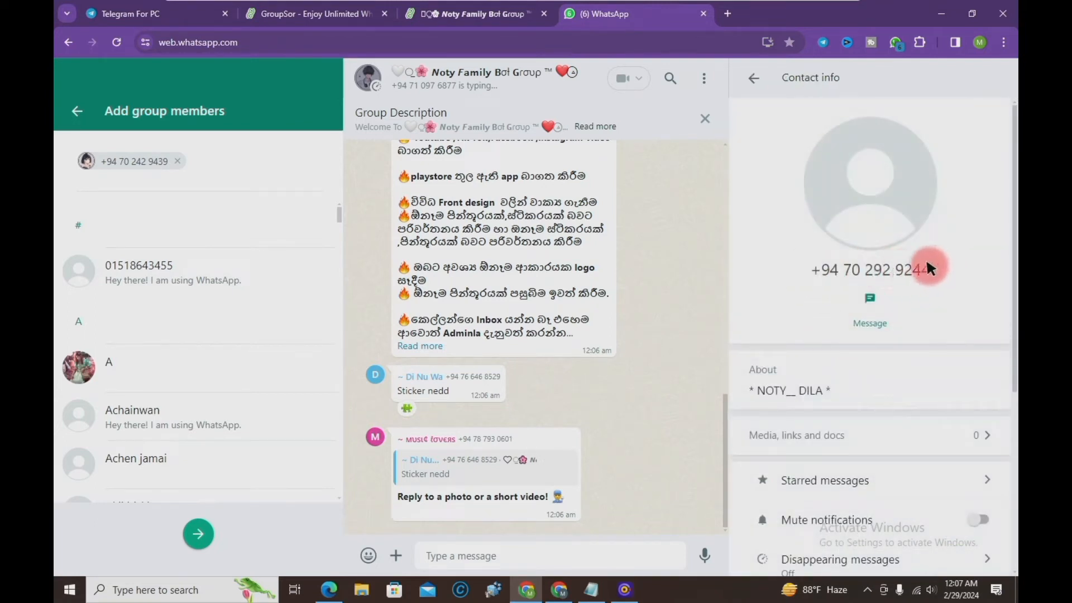
pyautogui.moveTo(928, 263); pyautogui.dragTo(809, 264)
pyautogui.hotkey('ctrl', 'c')
pyautogui.rightClick(819, 273)
pyautogui.click(659, 284)
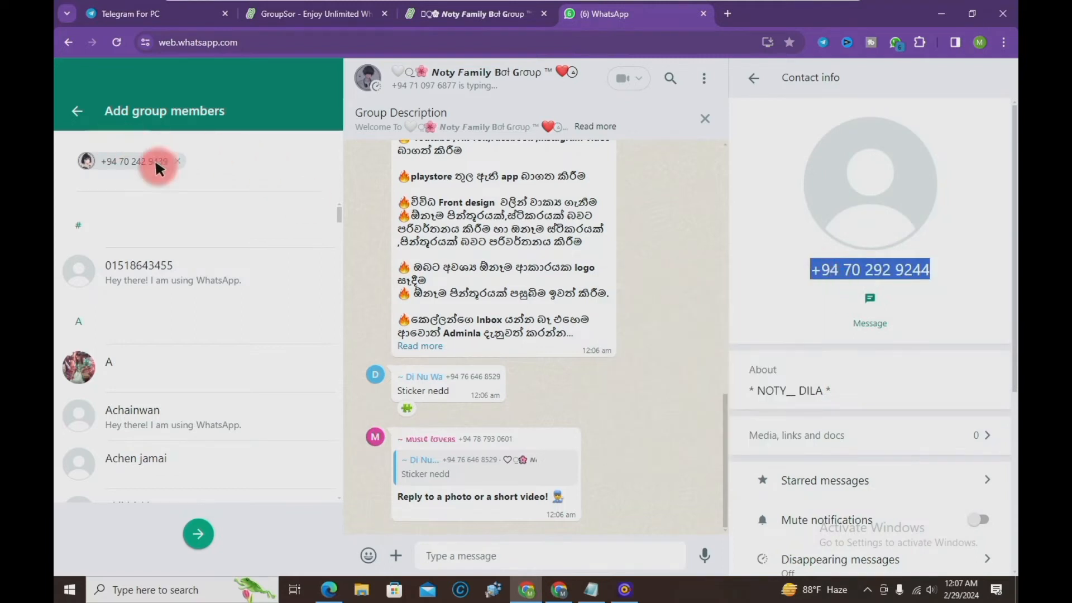
# Find the third admin by the copied phone number and add that contact to the new group's members
pyautogui.click(159, 175)
pyautogui.rightClick(160, 174)
pyautogui.click(197, 307)
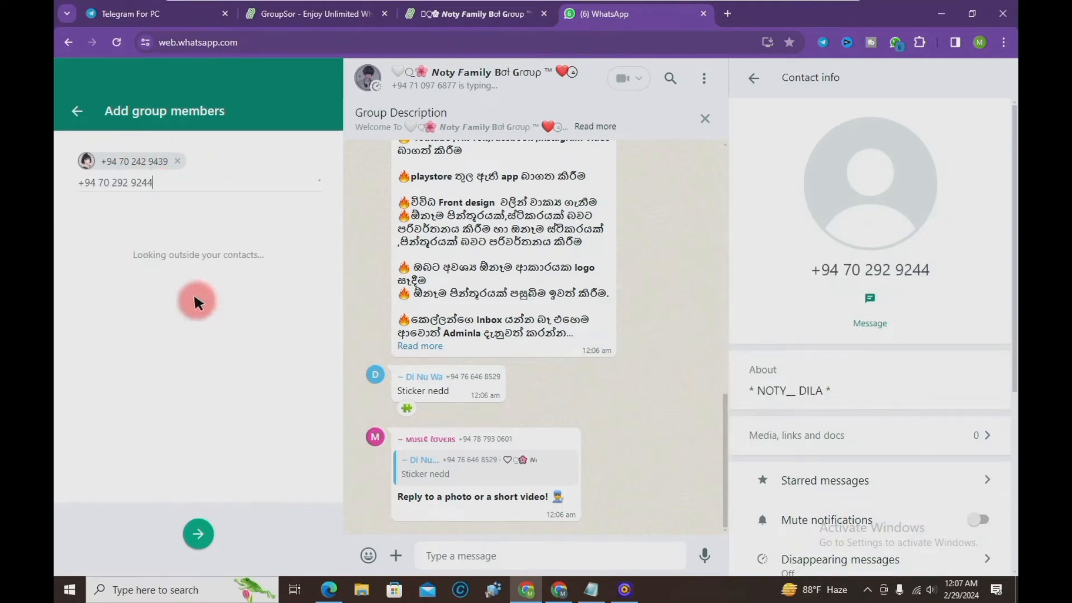
pyautogui.click(202, 264)
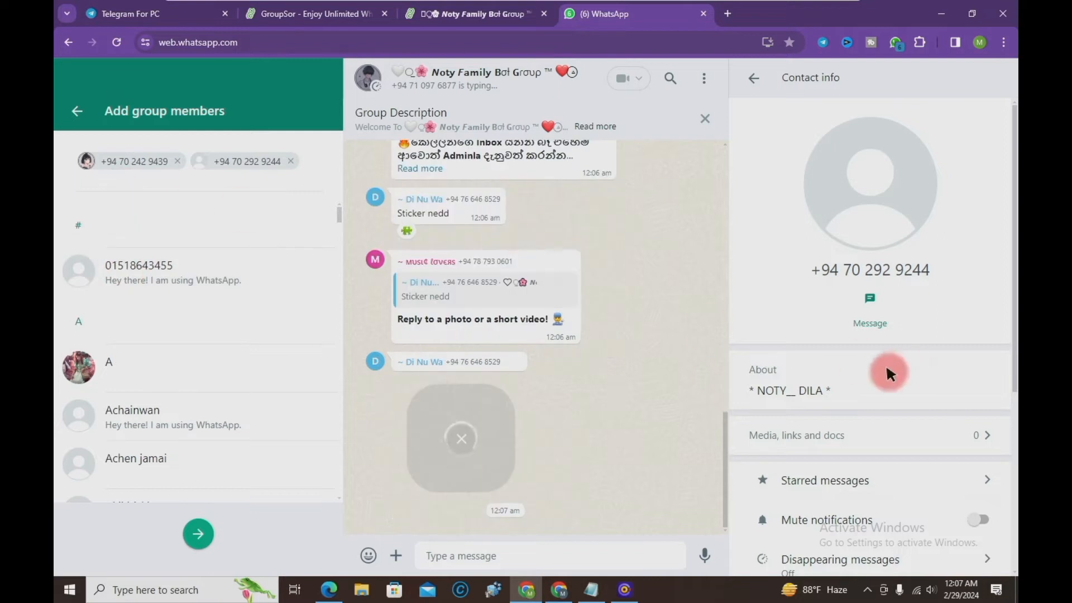
# Go back to the Noty Family Bot Group's info and copy the phone number of the eighth listed group admin
pyautogui.scroll(-3, 810, 223)
pyautogui.click(753, 78)
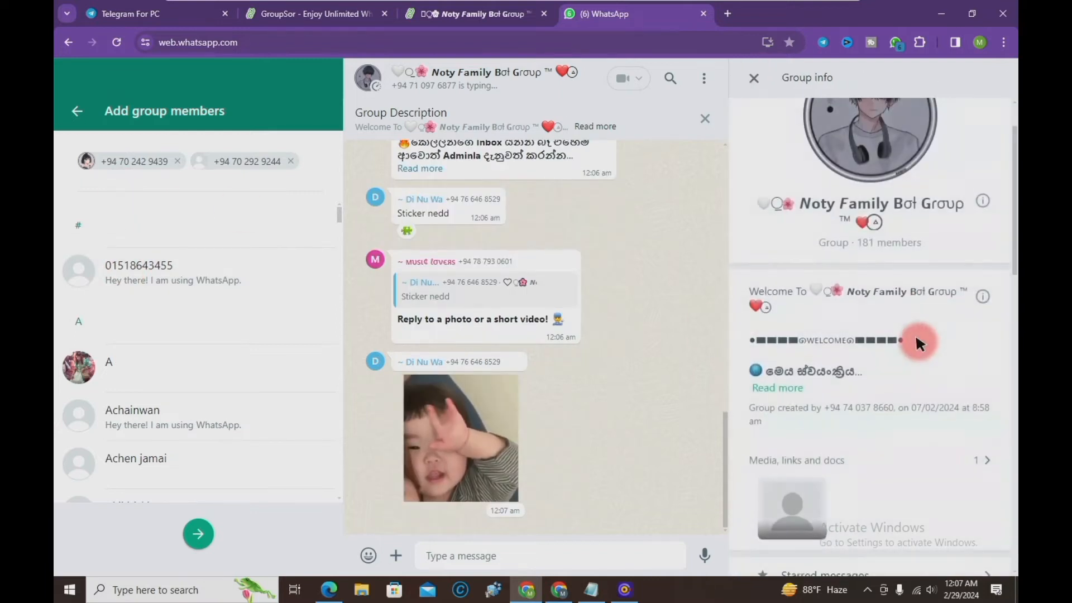
pyautogui.scroll(-1, 915, 333)
pyautogui.scroll(-10, 911, 416)
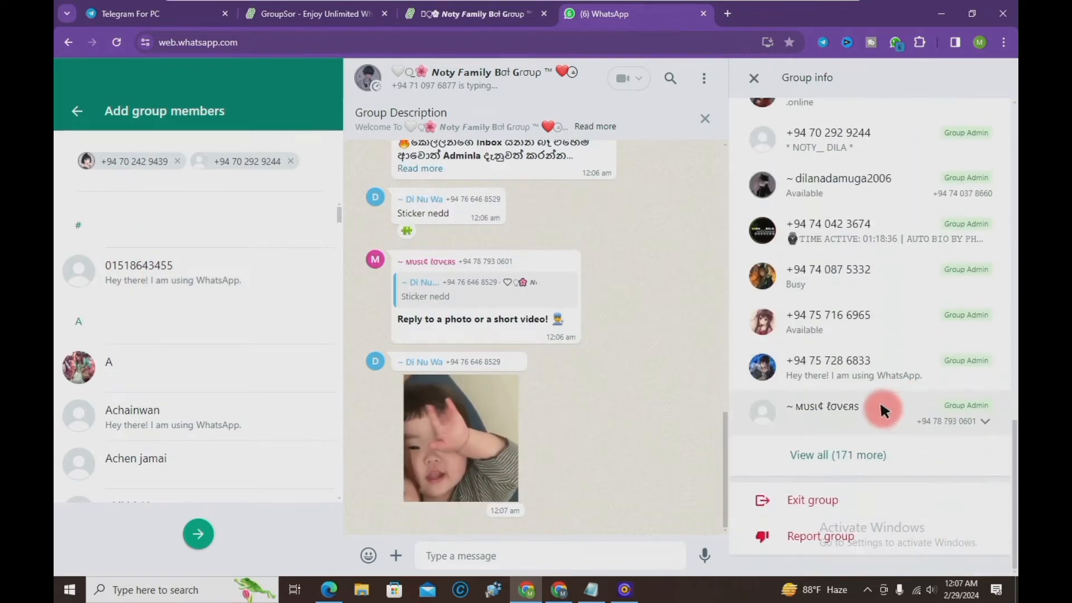
pyautogui.click(923, 358)
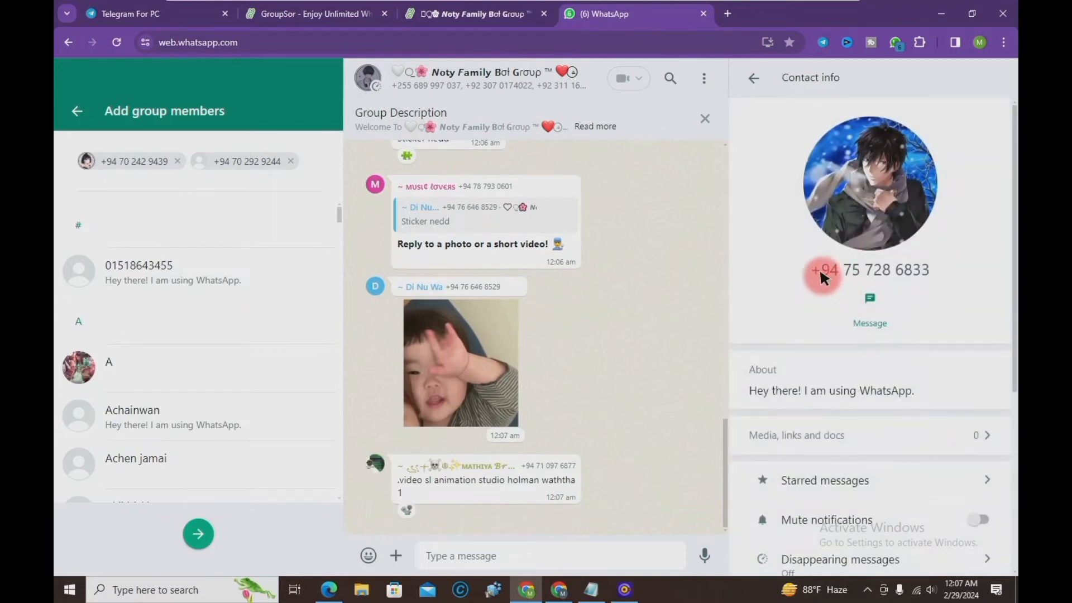
pyautogui.moveTo(814, 270); pyautogui.dragTo(923, 271)
pyautogui.rightClick(919, 272)
pyautogui.click(892, 283)
# Look up the eighth admin by the copied phone number and select that contact as the new group's third member
pyautogui.click(123, 179)
pyautogui.rightClick(122, 180)
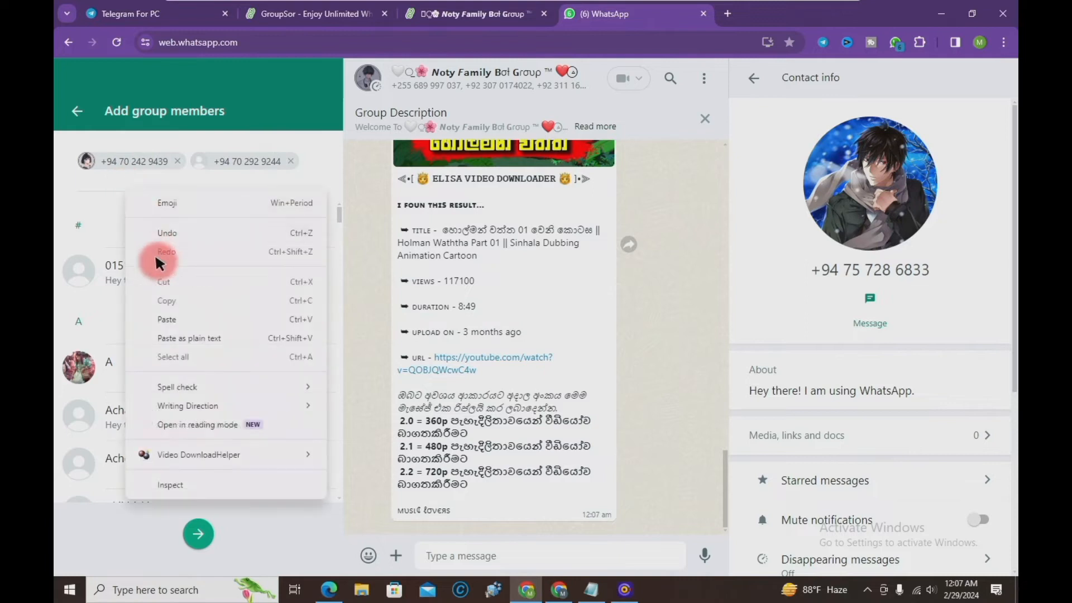
pyautogui.click(166, 314)
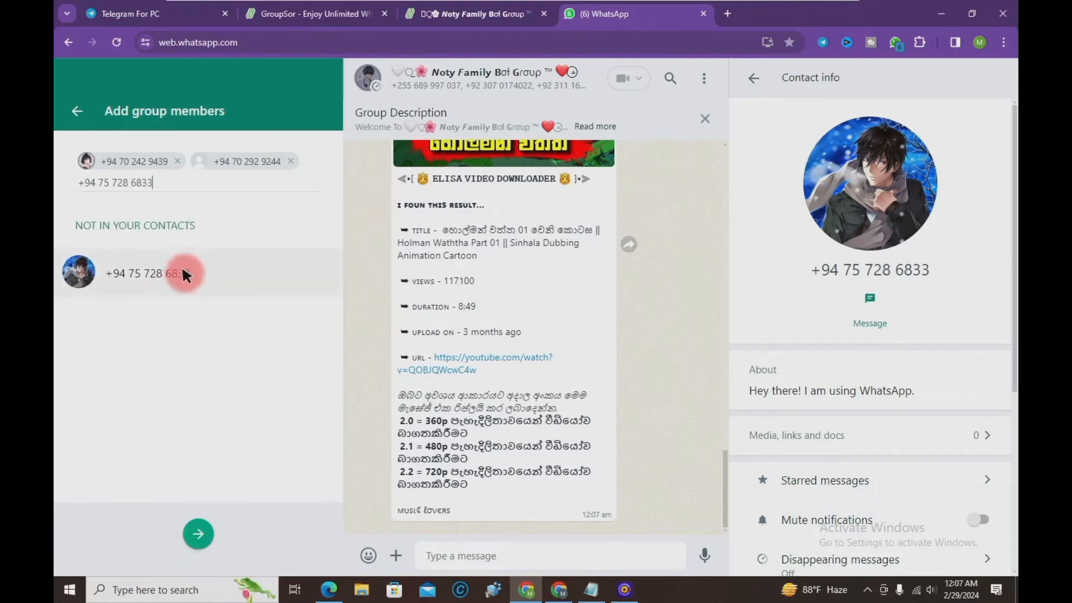
pyautogui.click(181, 268)
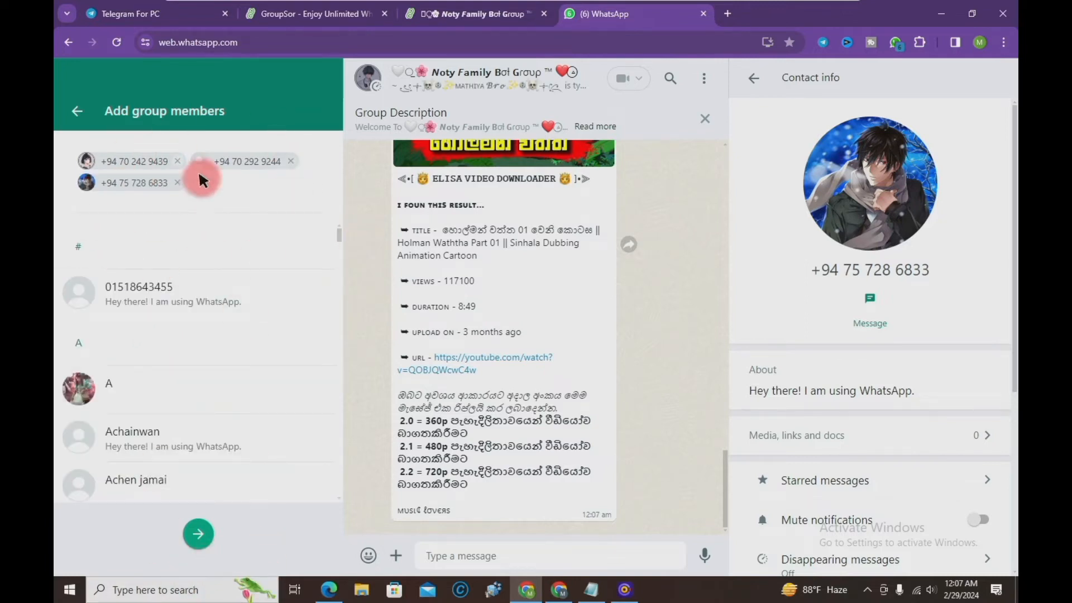
# Proceed to the new group's subject and icon setup and back out to the chat list without creating the group
pyautogui.click(167, 540)
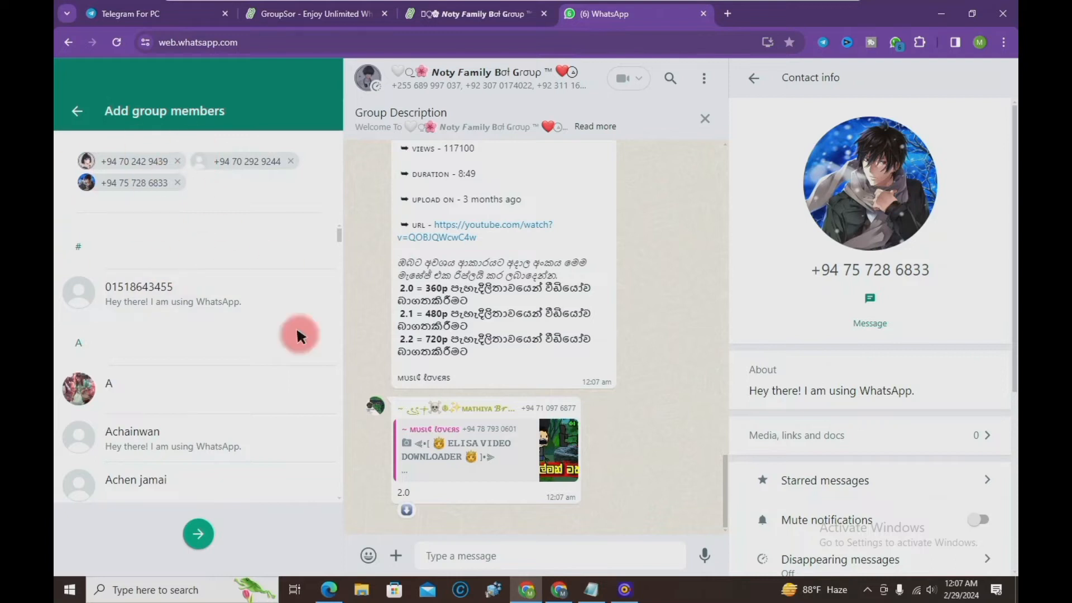
pyautogui.click(206, 532)
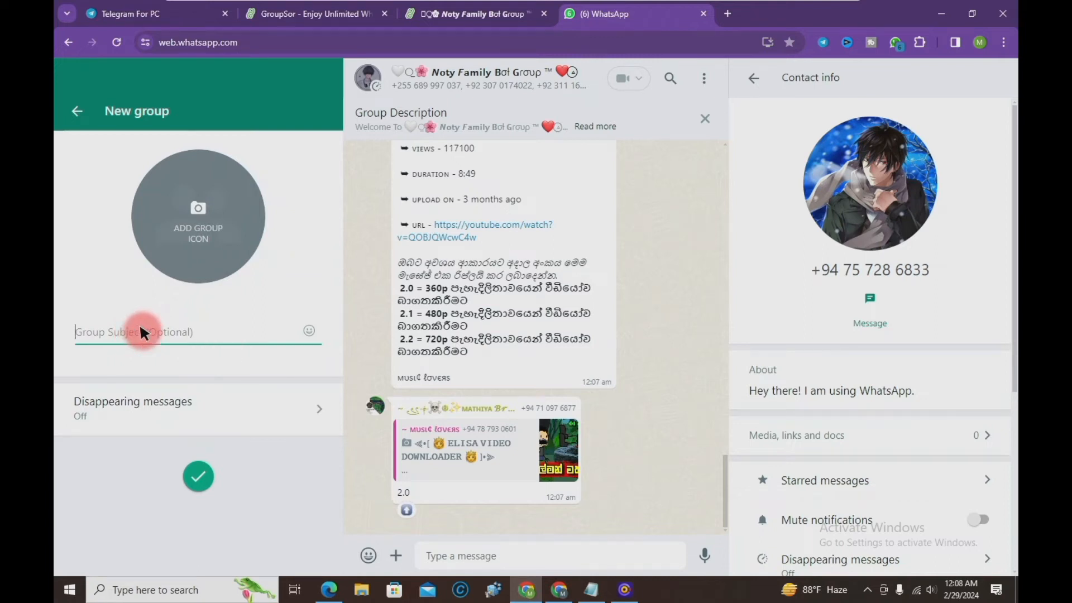
pyautogui.click(870, 302)
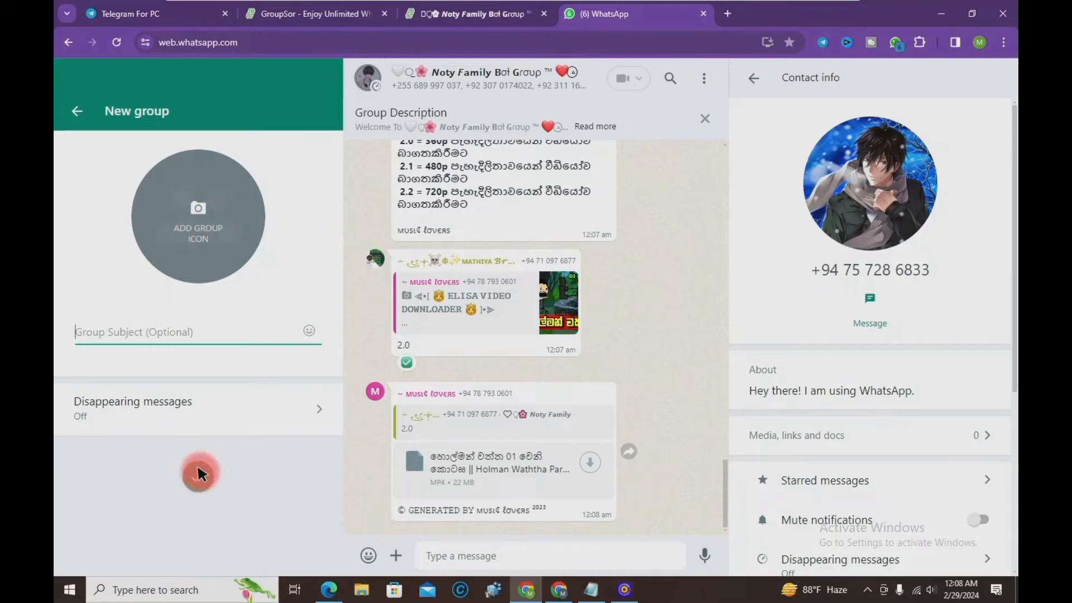
pyautogui.click(70, 99)
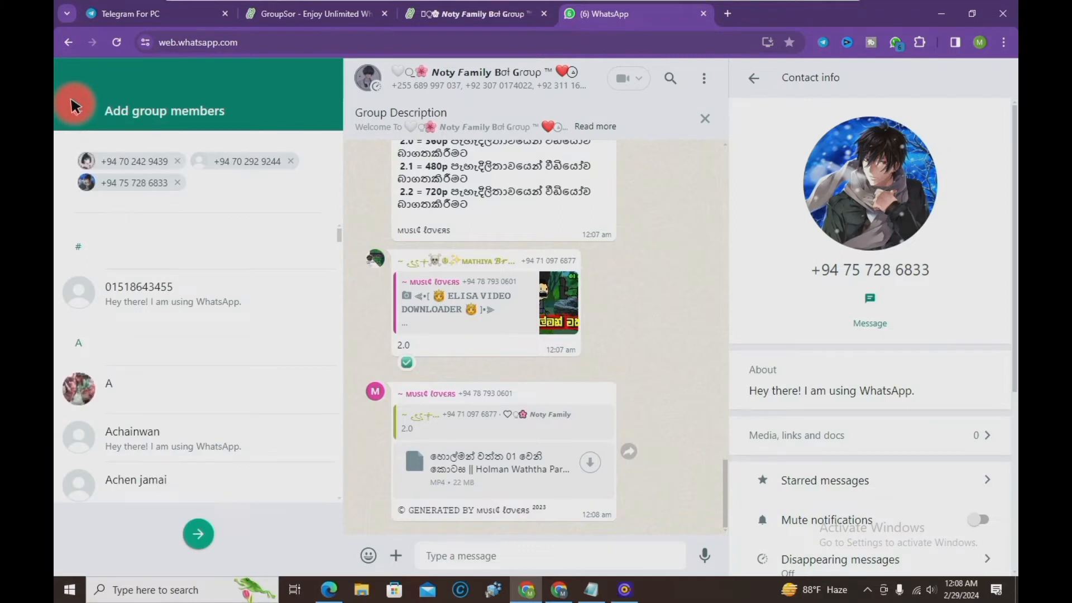
pyautogui.click(70, 98)
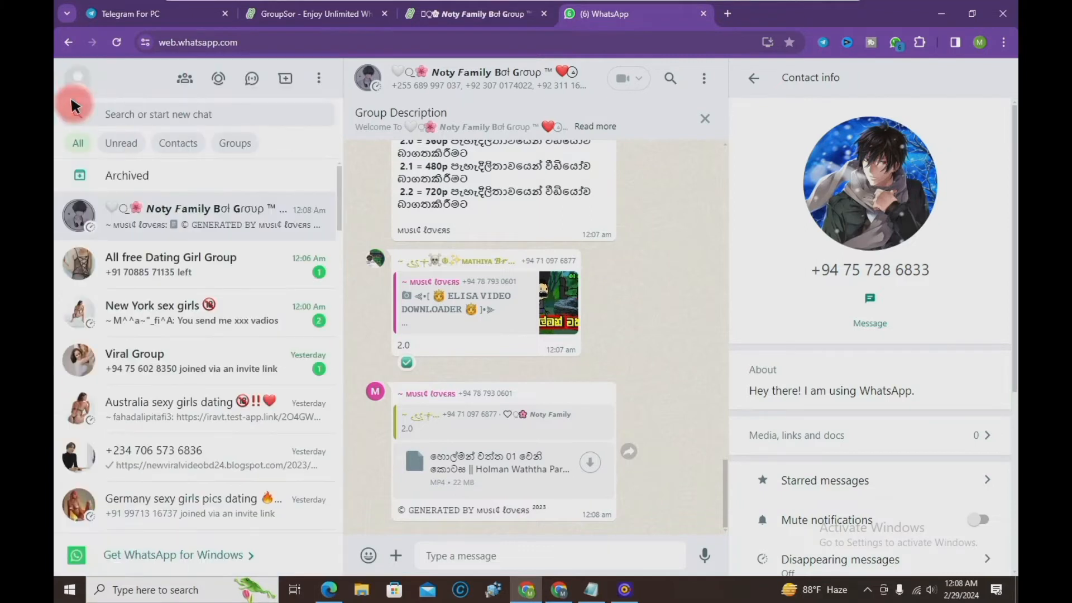
# Open the All free Dating Girl Group's info and look through its group options and member list
pyautogui.click(170, 260)
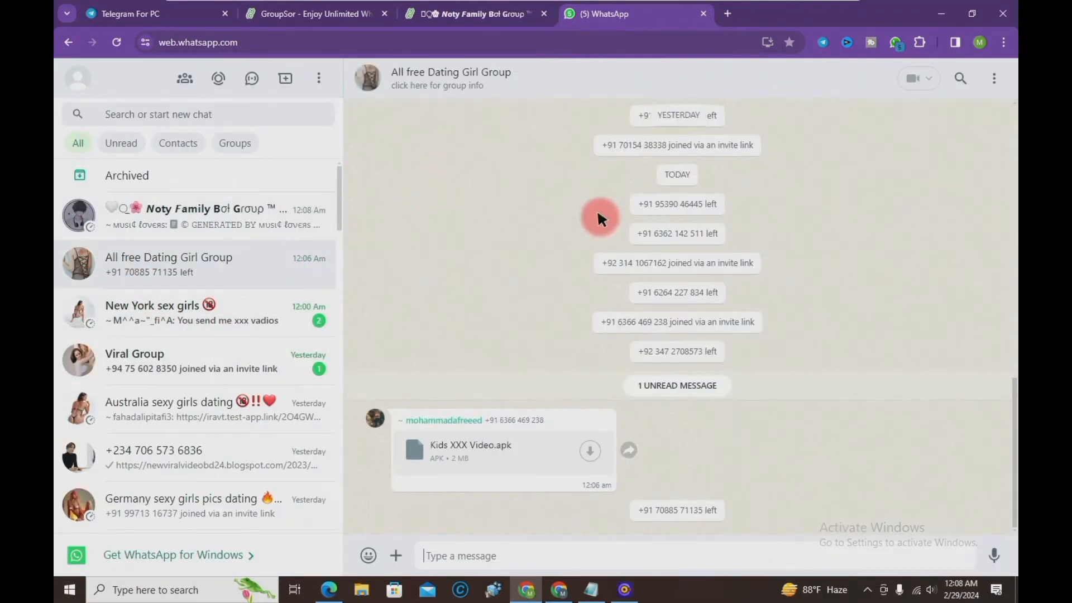
pyautogui.click(465, 71)
pyautogui.scroll(-6, 854, 351)
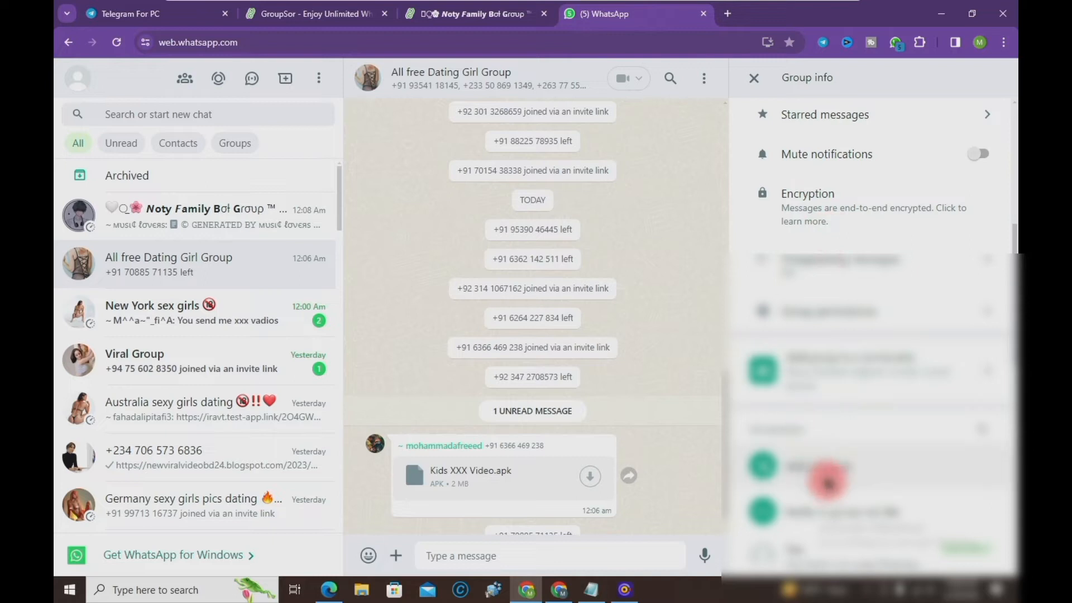
pyautogui.scroll(-5, 830, 335)
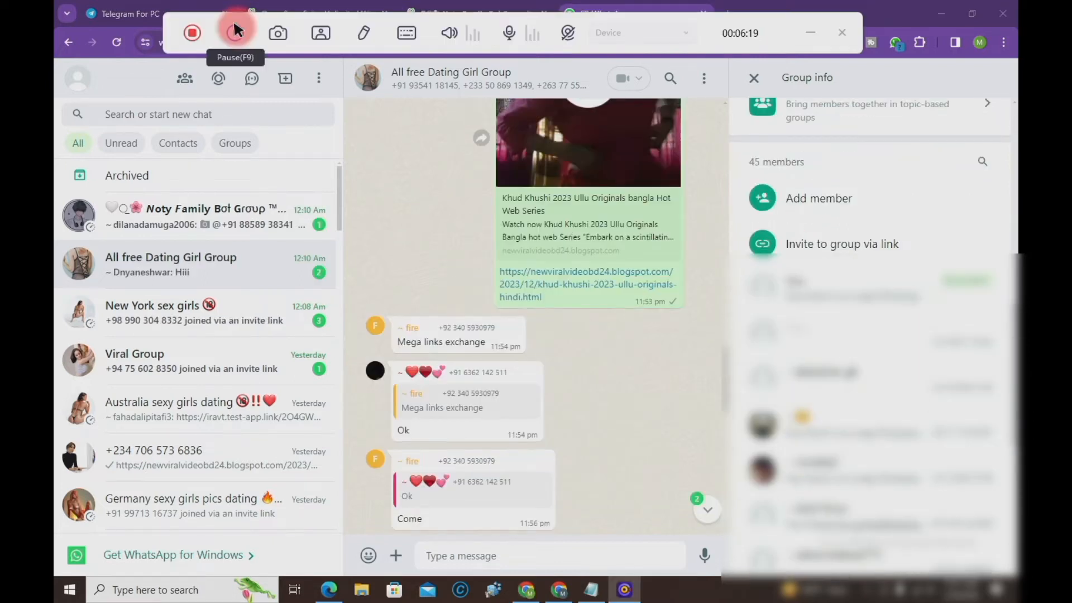
pyautogui.scroll(-5, 549, 377)
pyautogui.scroll(-5, 548, 373)
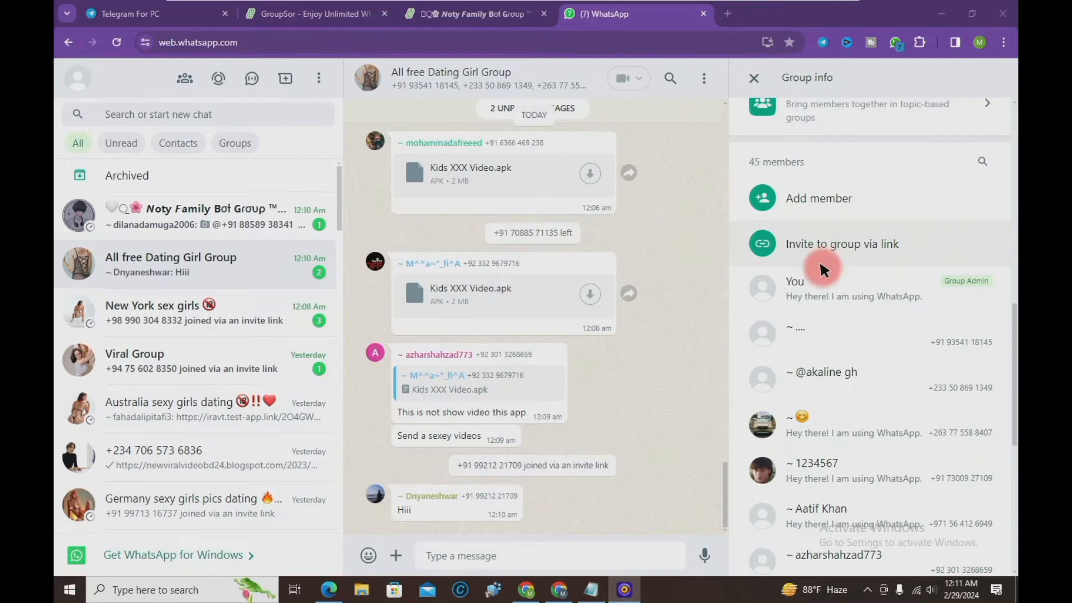
# Review the earlier chat messages and the blog links shared in the All free Dating Girl Group
pyautogui.scroll(1, 648, 266)
pyautogui.scroll(10, 649, 266)
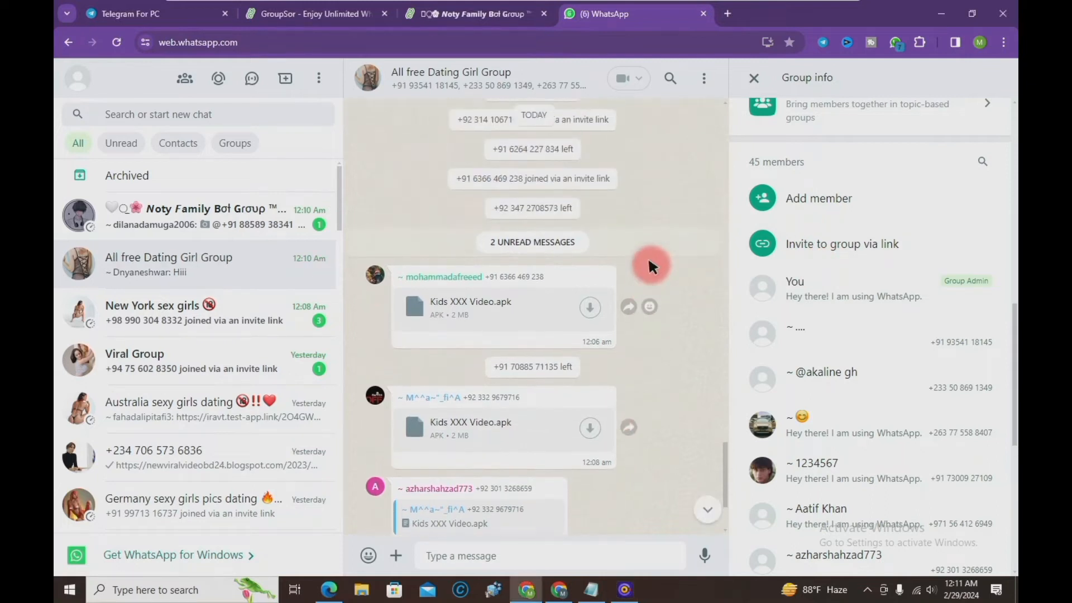
pyautogui.scroll(5, 525, 224)
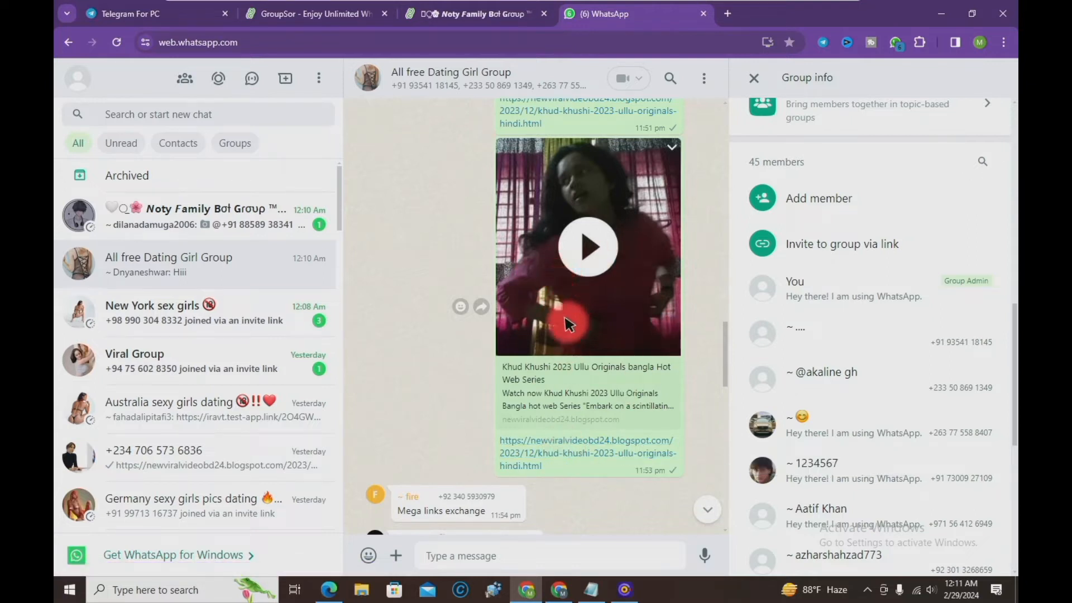
pyautogui.scroll(-1, 565, 324)
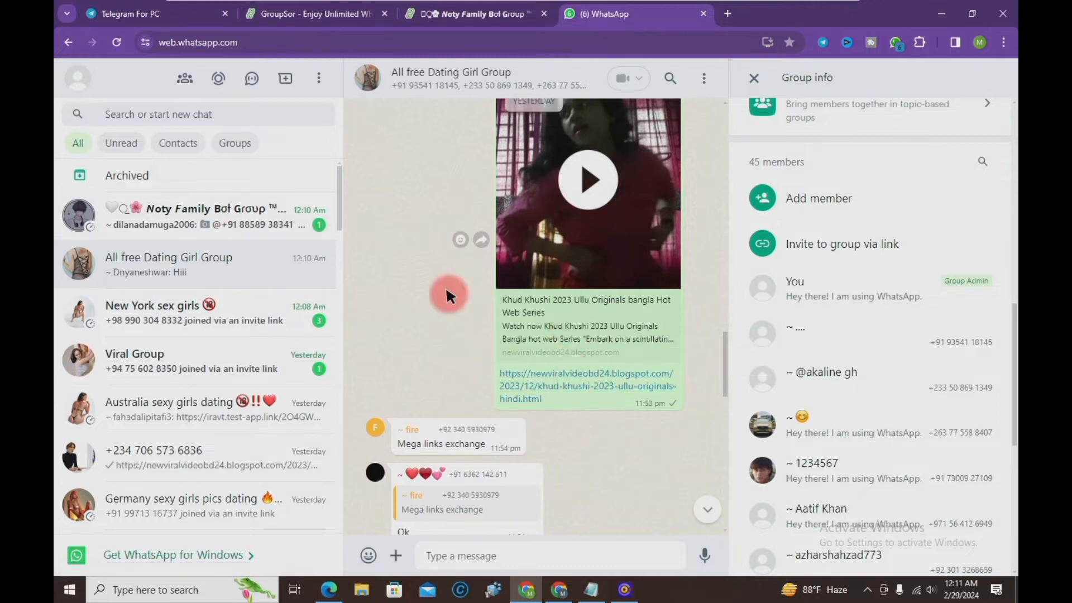
pyautogui.scroll(2, 559, 332)
pyautogui.scroll(3, 558, 329)
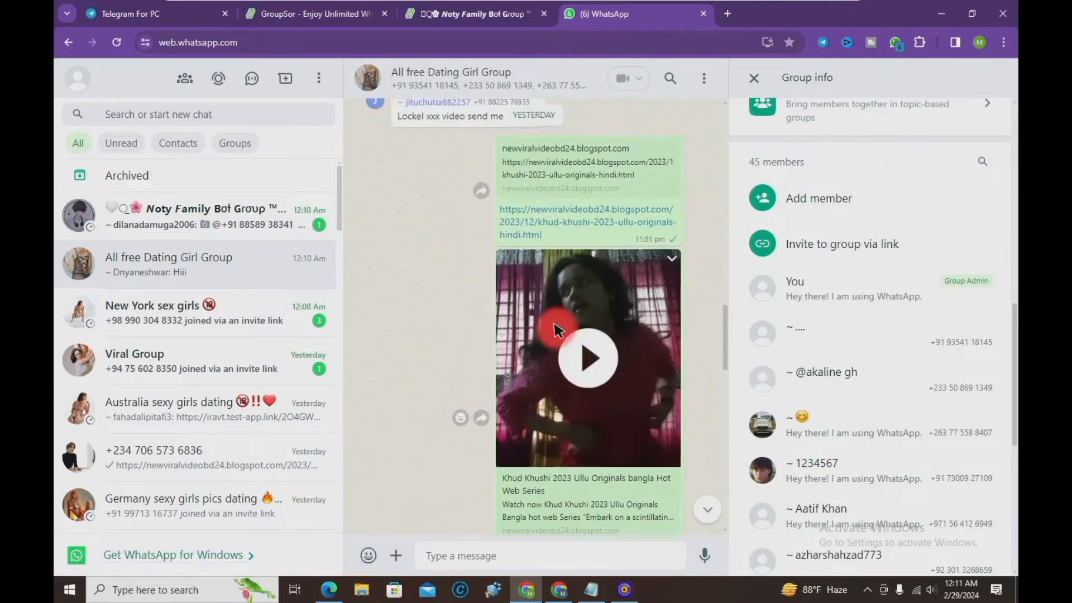
pyautogui.scroll(-2, 424, 317)
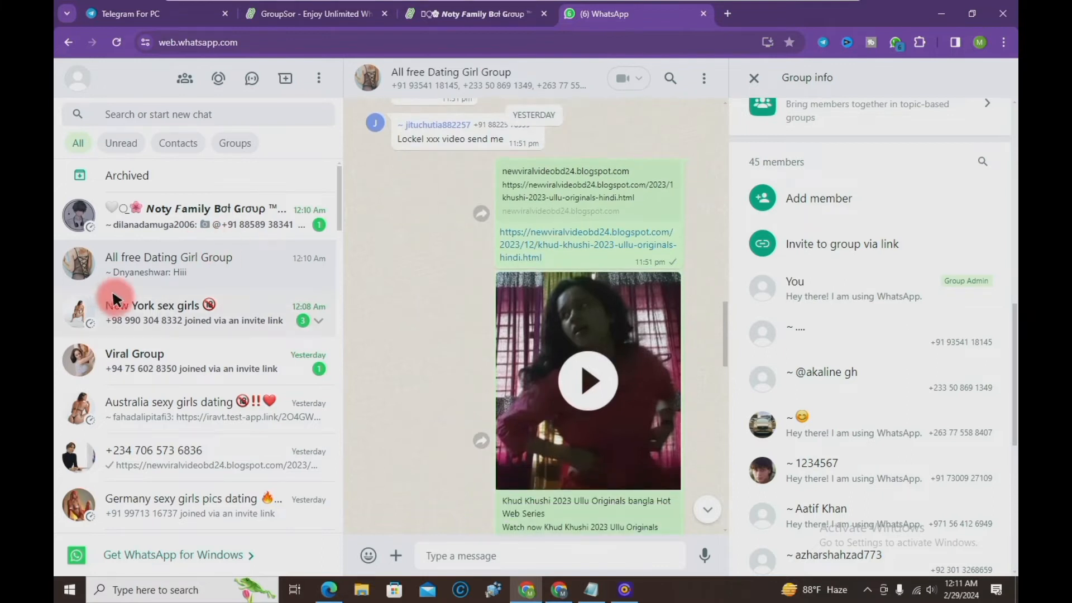
# Switch back to GroupSor and view the group listings and the category, country and language filters
pyautogui.click(335, 17)
pyautogui.click(821, 151)
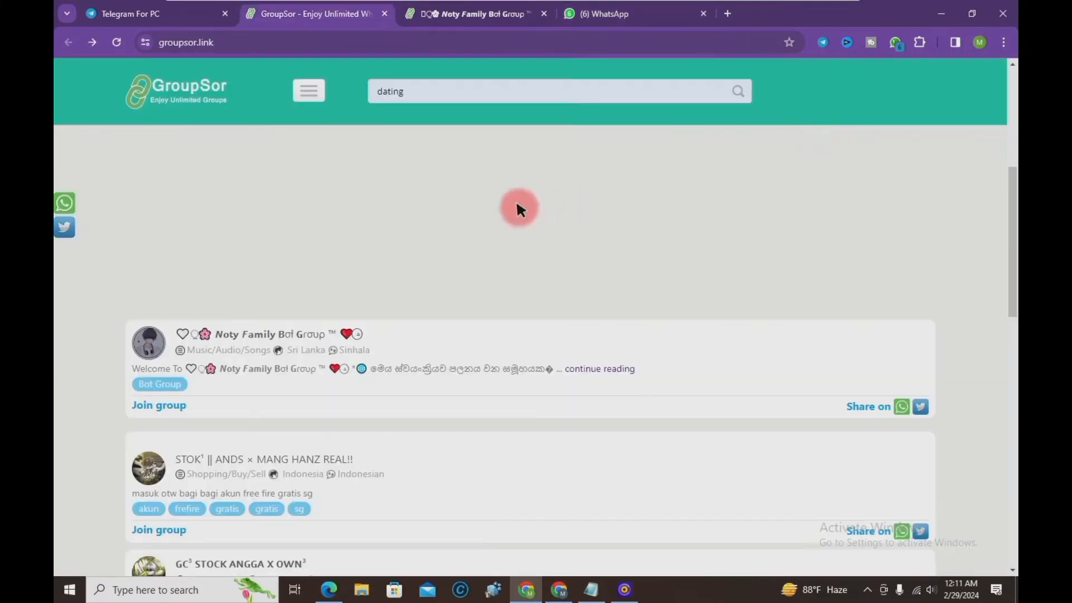
pyautogui.scroll(1, 388, 344)
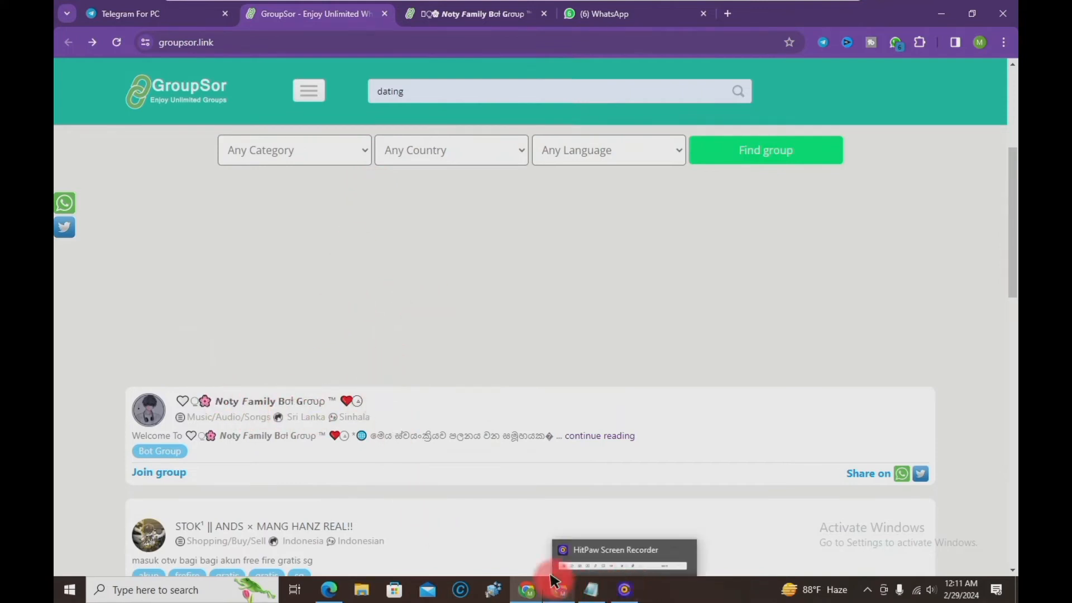
pyautogui.moveTo(634, 7)
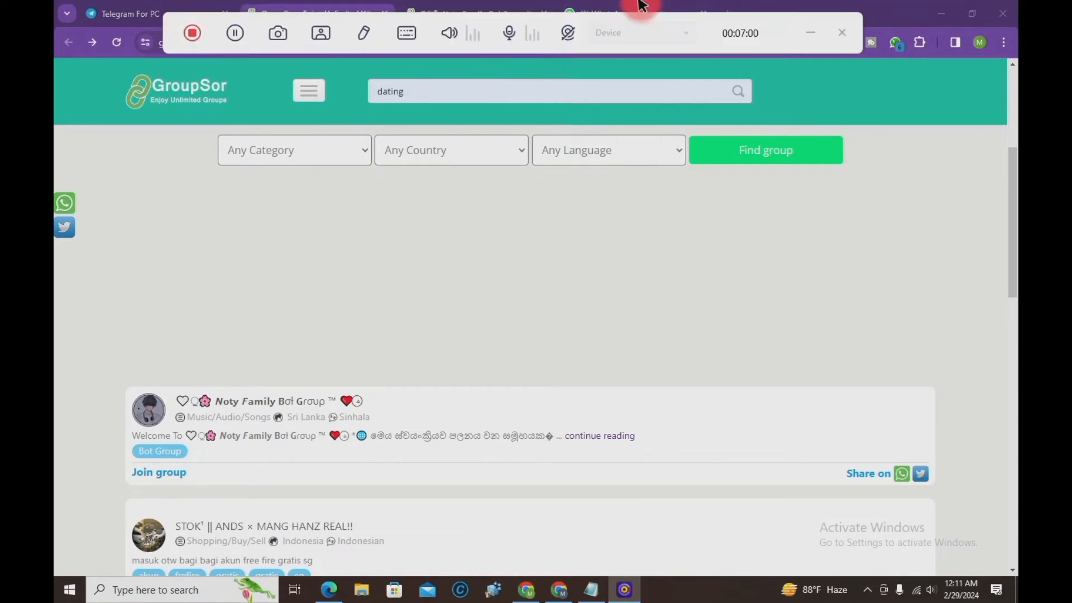
# Switch to WhatsApp, view the contact info of one member of the All free Dating Girl Group, and return to the group info
pyautogui.click(641, 14)
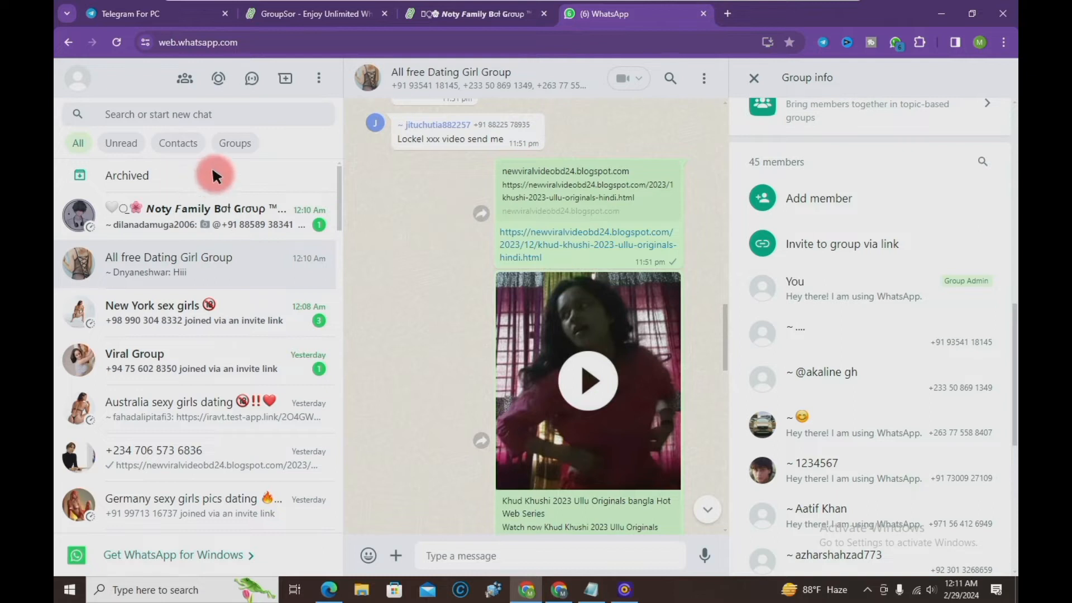
pyautogui.click(853, 453)
pyautogui.moveTo(817, 270); pyautogui.dragTo(928, 261)
pyautogui.click(394, 245)
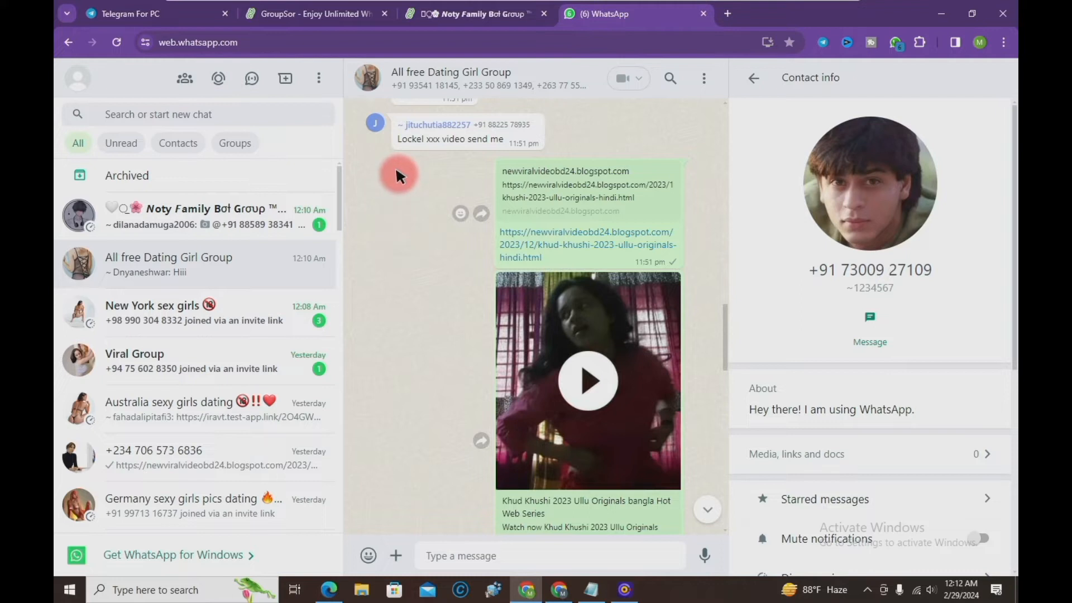
pyautogui.click(318, 77)
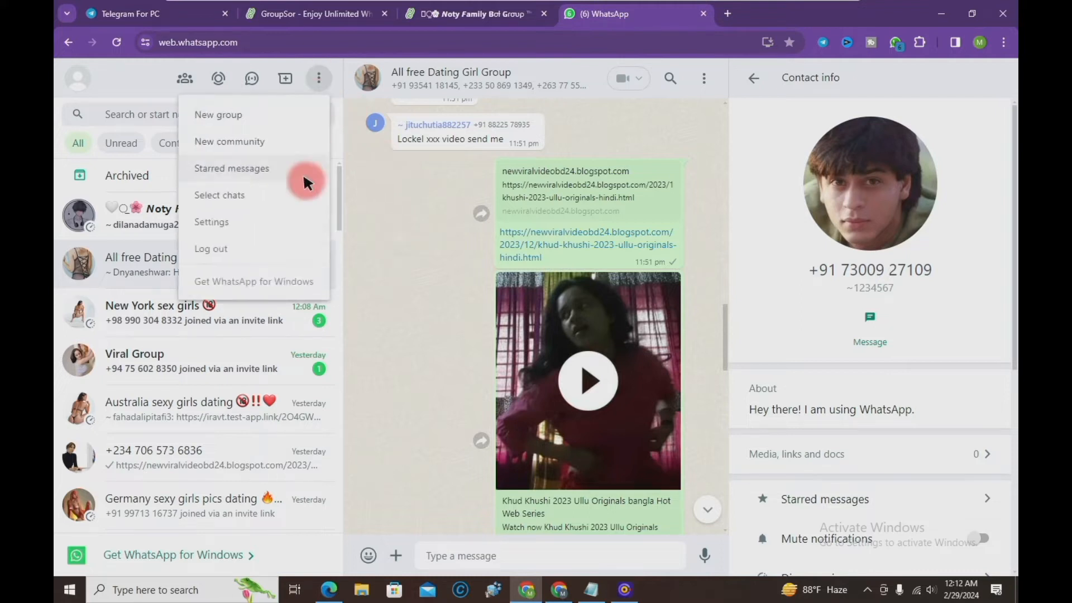
pyautogui.click(400, 290)
pyautogui.click(755, 77)
# View the contacts available for adding as members of the All free Dating Girl Group and close the selection without adding anyone
pyautogui.scroll(-8, 897, 404)
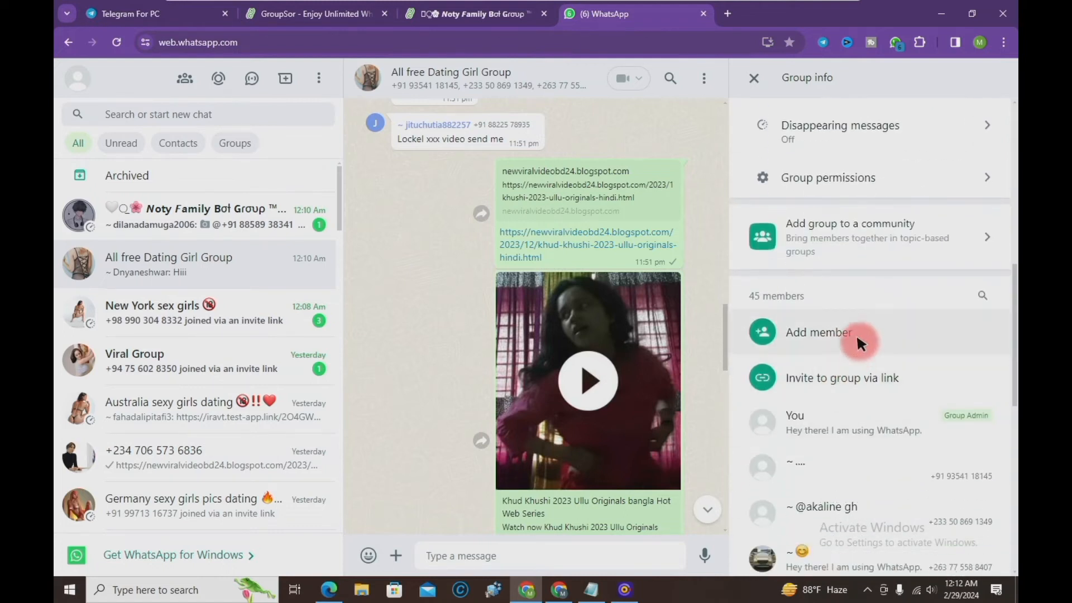
pyautogui.click(856, 334)
pyautogui.click(503, 143)
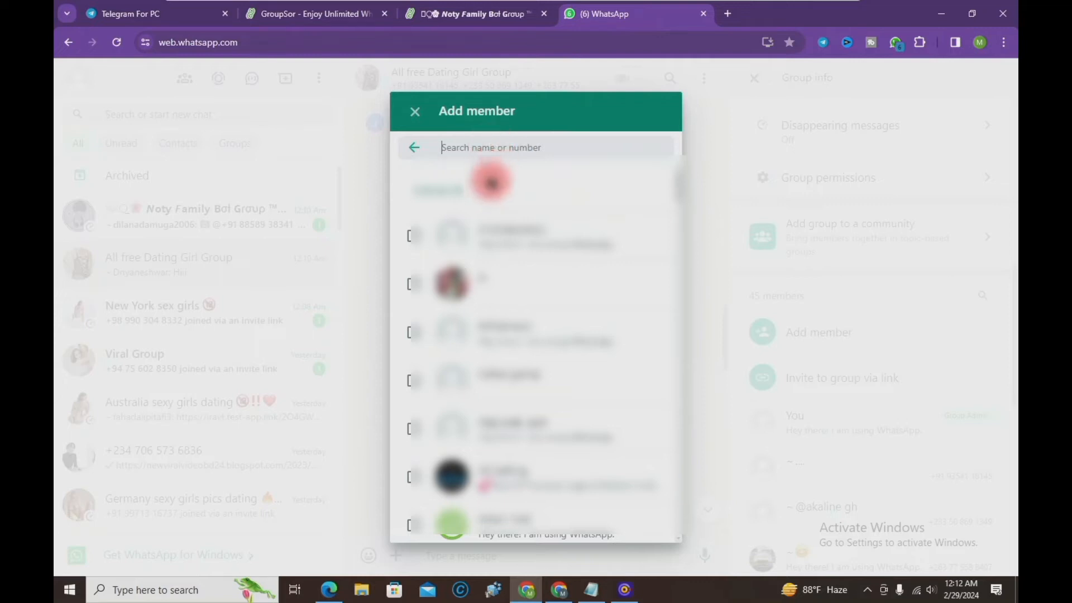
pyautogui.click(416, 235)
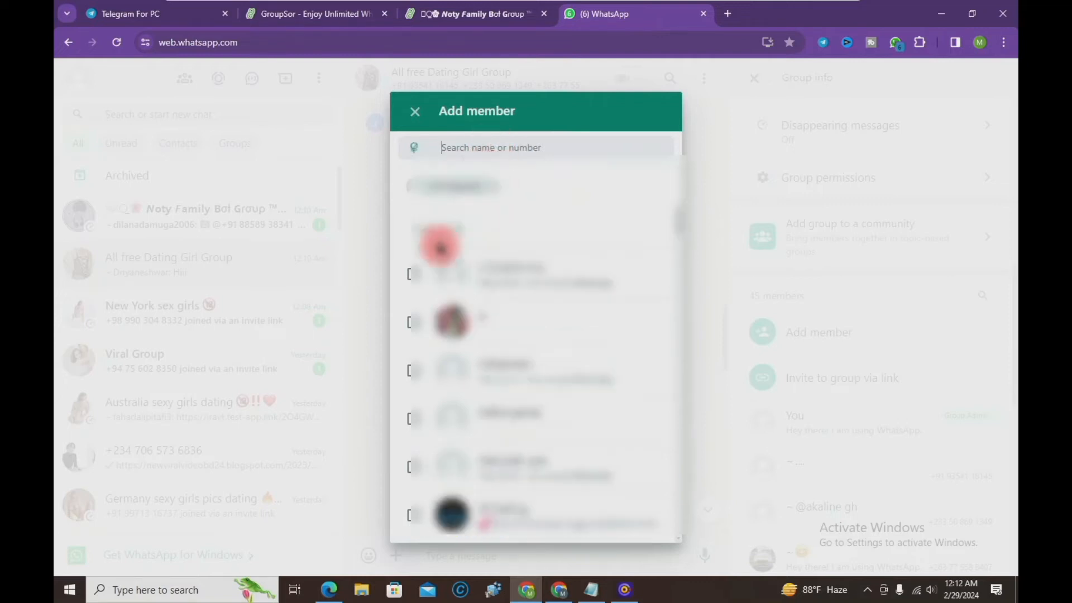
pyautogui.click(415, 111)
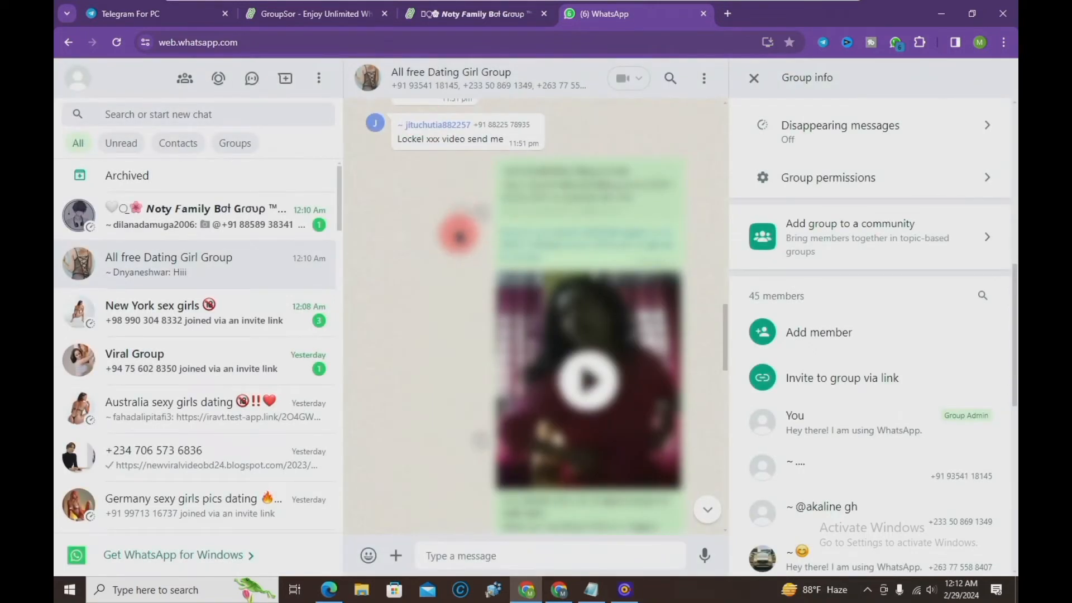
pyautogui.scroll(-2, 456, 233)
pyautogui.scroll(-2, 459, 235)
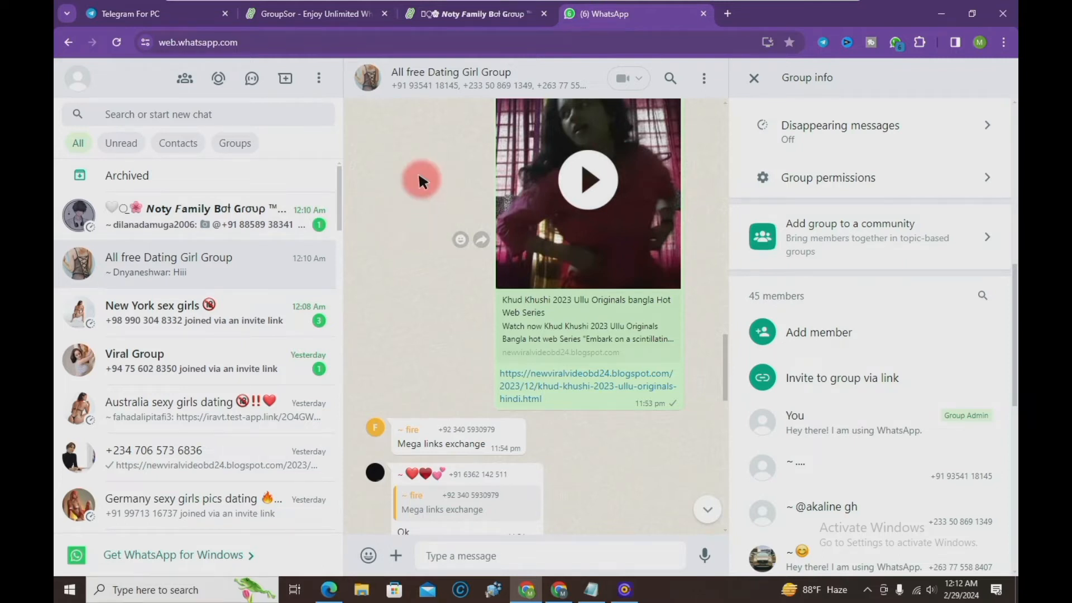
# Switch to GroupSor, search for groups with the keyword dating, and look through the listings
pyautogui.click(348, 12)
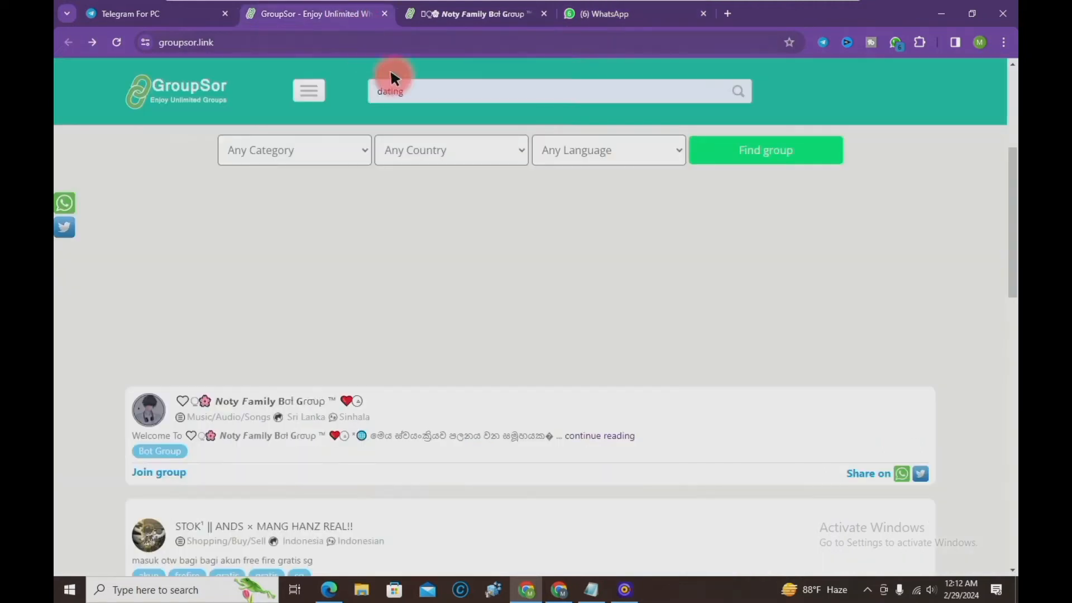
pyautogui.click(737, 91)
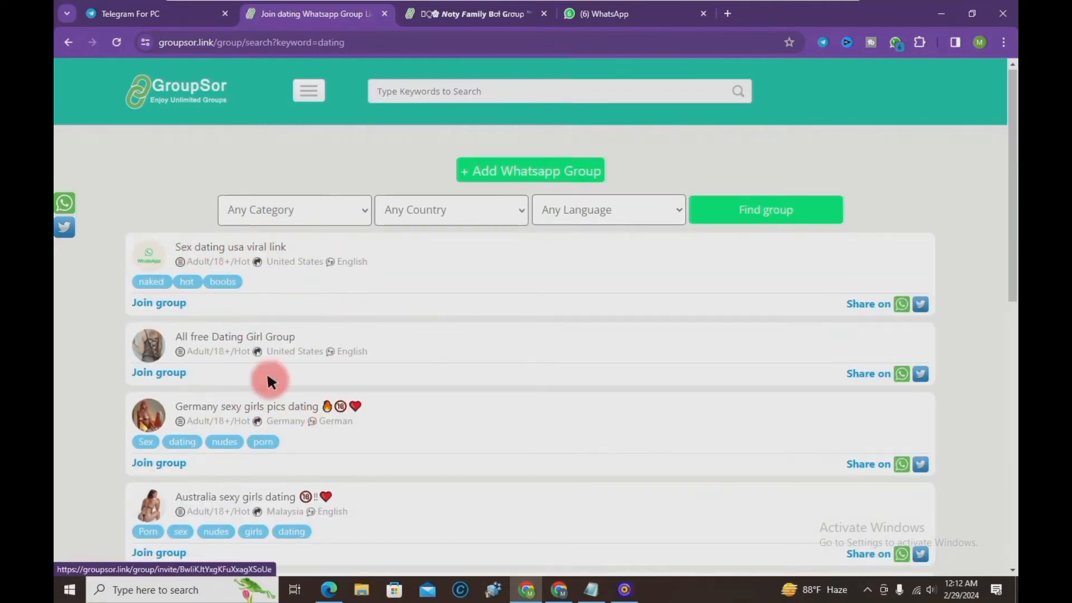
pyautogui.scroll(-1, 267, 374)
pyautogui.scroll(-1, 234, 306)
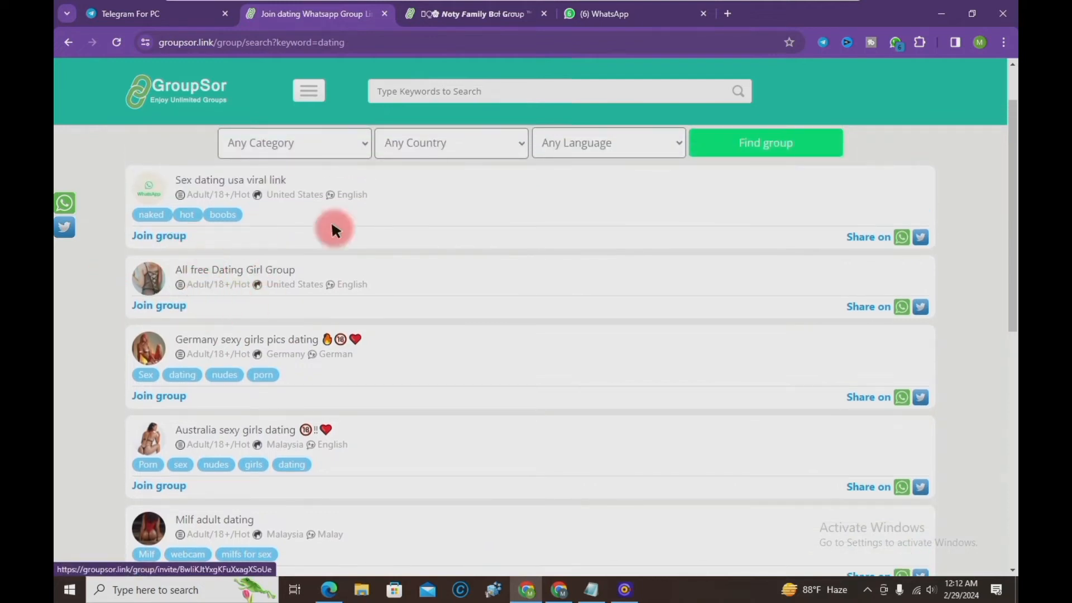
pyautogui.scroll(1, 289, 278)
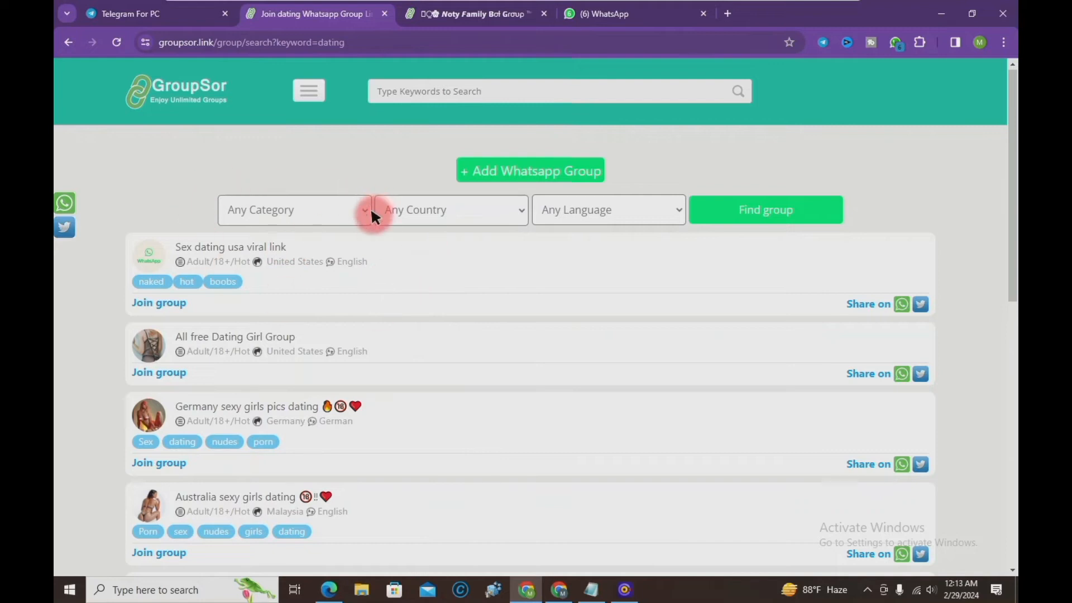
# Filter the GroupSor groups by category Adult/18+/Hot and country United States, and look through the listings
pyautogui.click(329, 208)
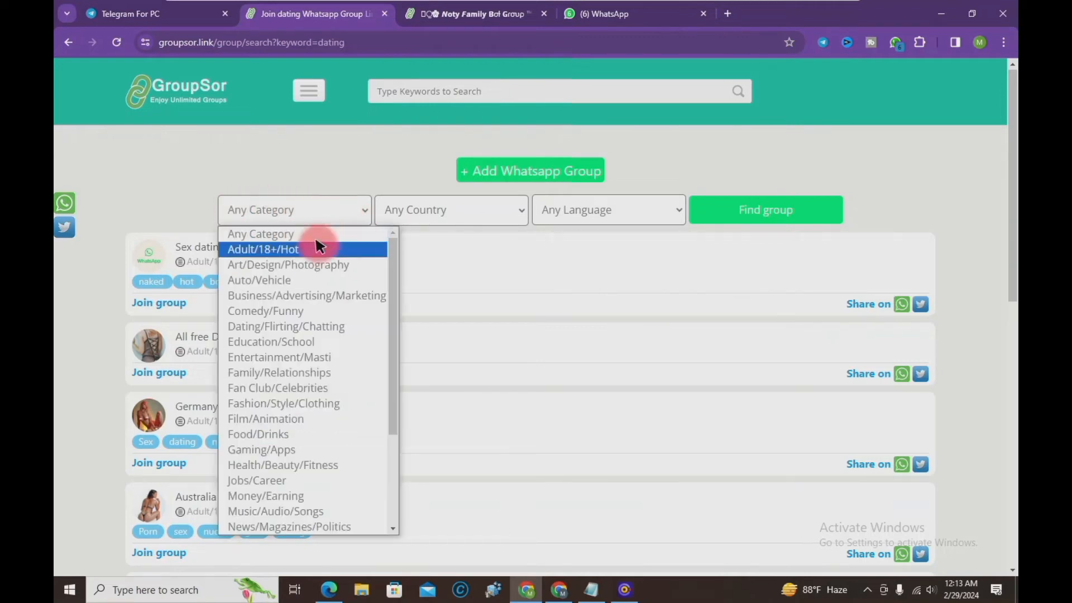
pyautogui.scroll(-3, 303, 358)
pyautogui.scroll(3, 311, 424)
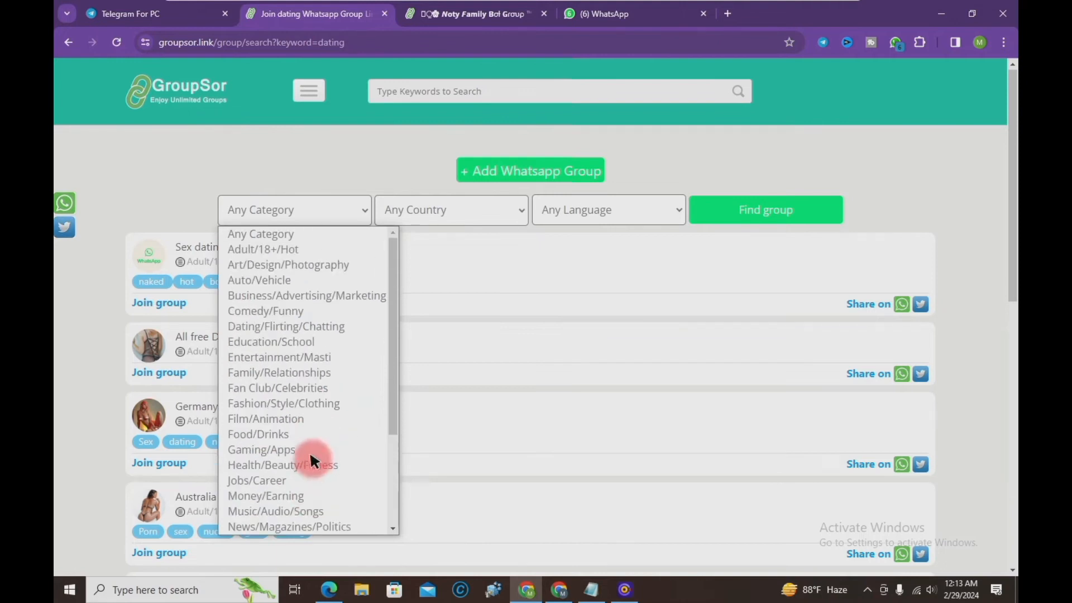
pyautogui.click(267, 250)
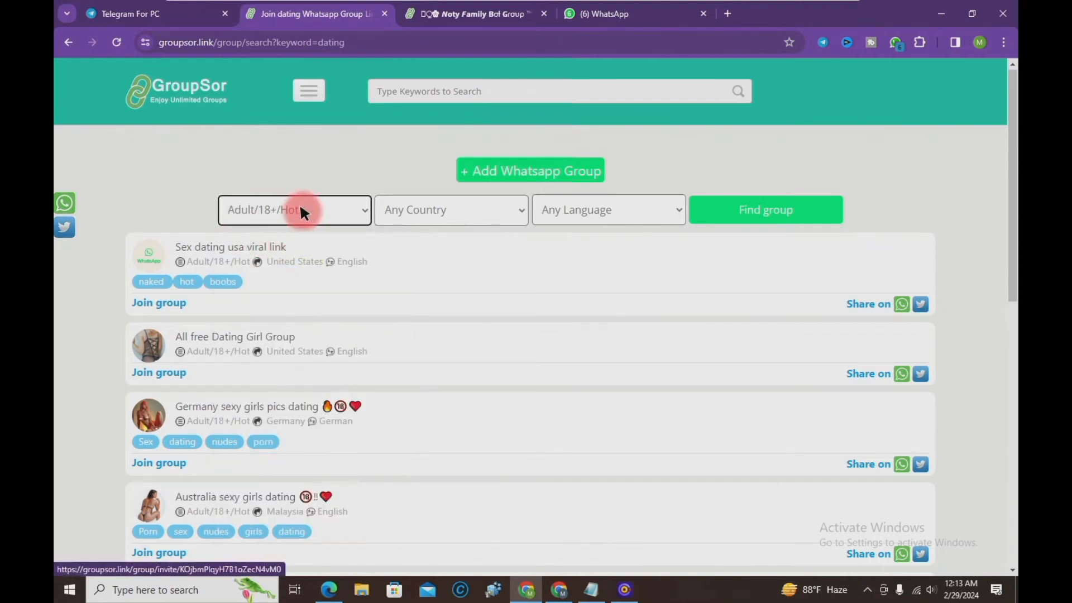
pyautogui.click(442, 209)
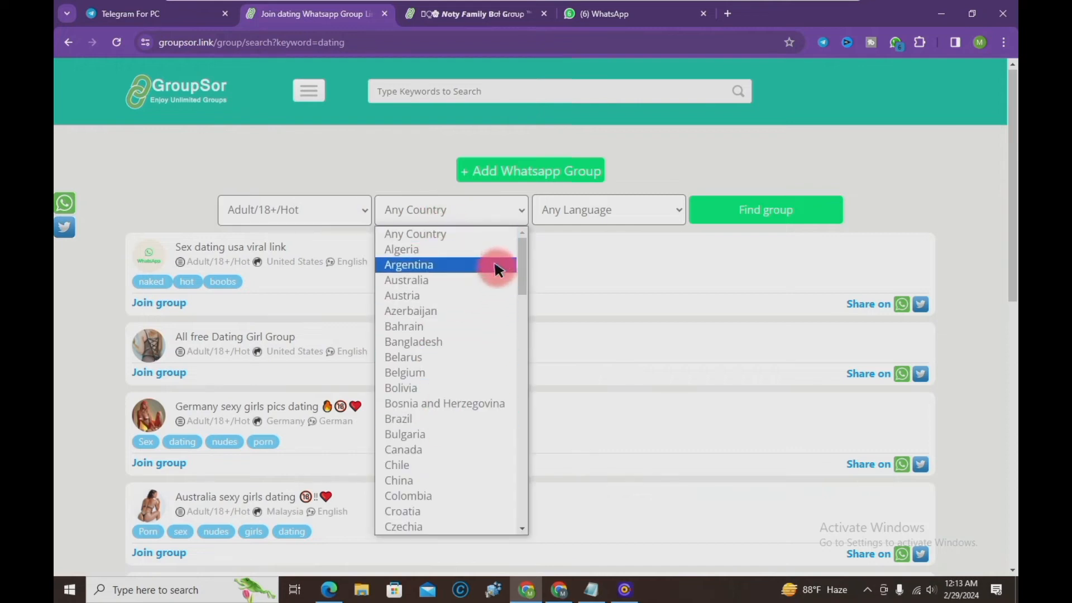
pyautogui.moveTo(522, 275); pyautogui.dragTo(521, 510)
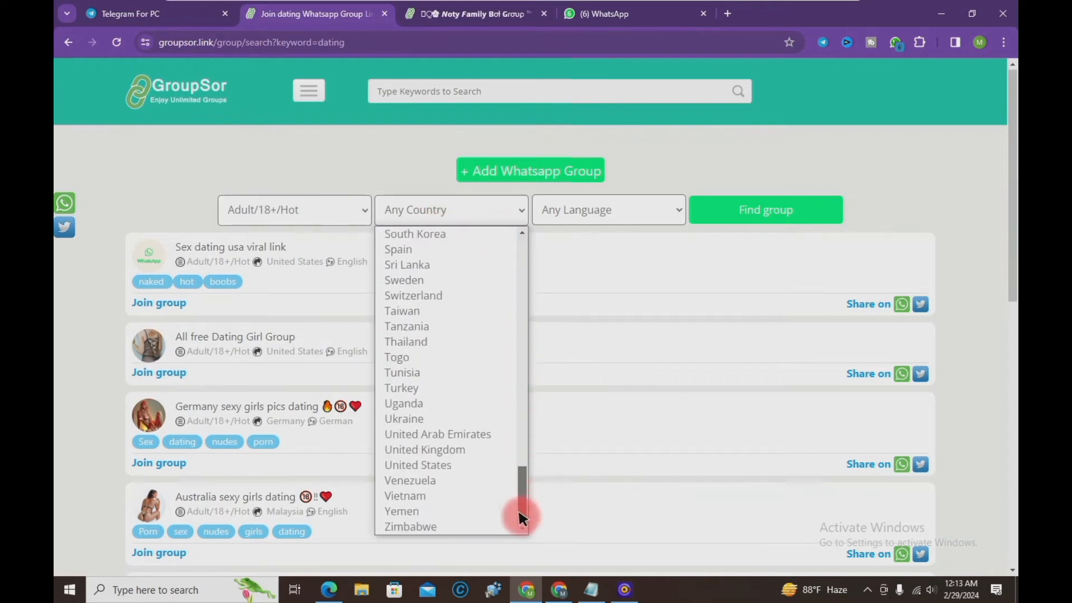
pyautogui.click(413, 464)
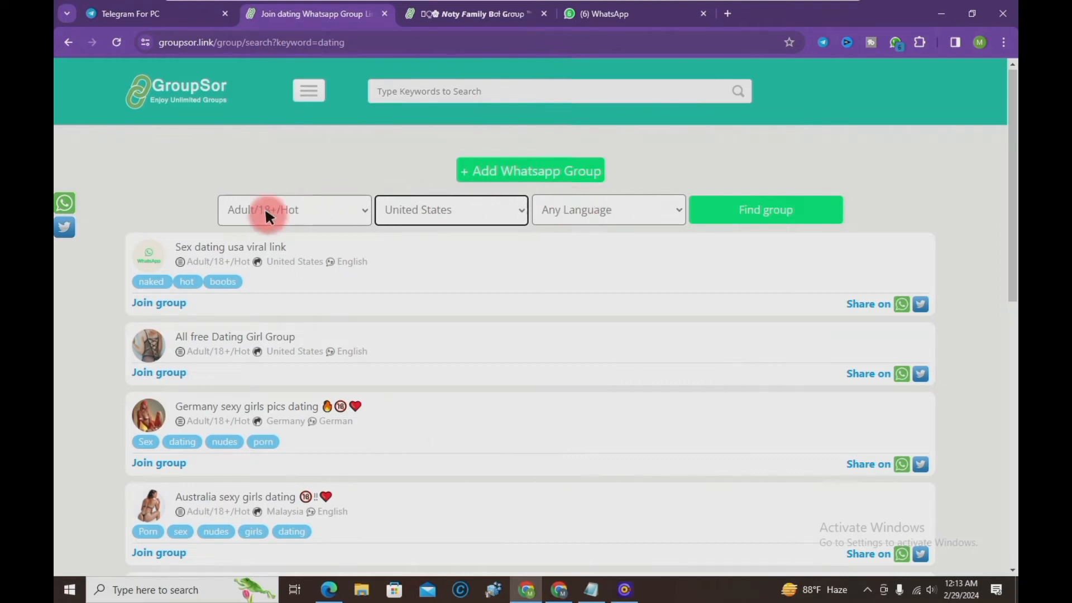
pyautogui.click(763, 211)
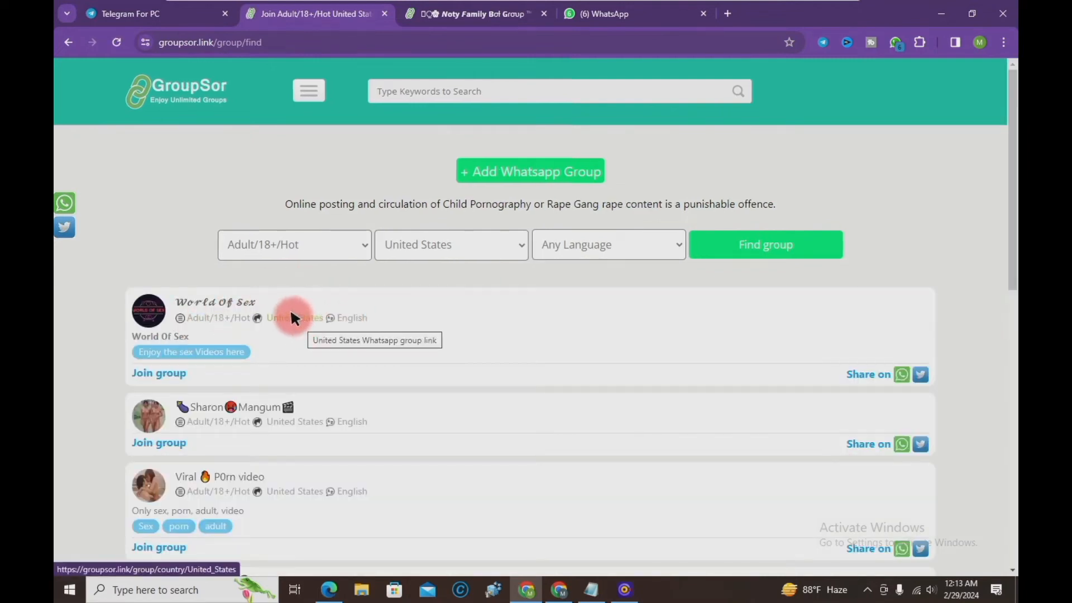
pyautogui.scroll(-3, 301, 441)
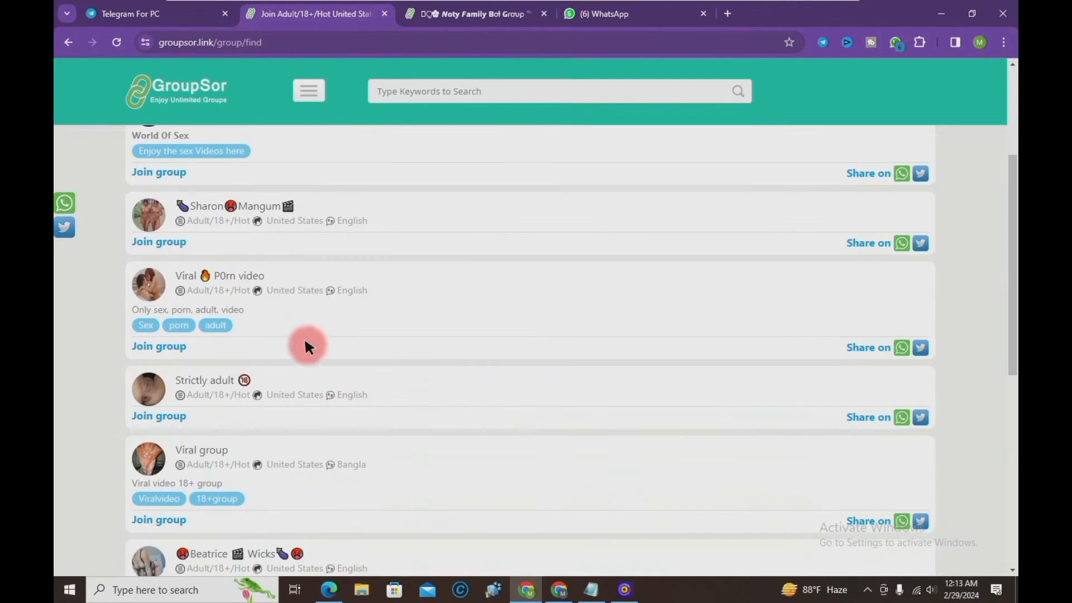
pyautogui.scroll(-7, 306, 342)
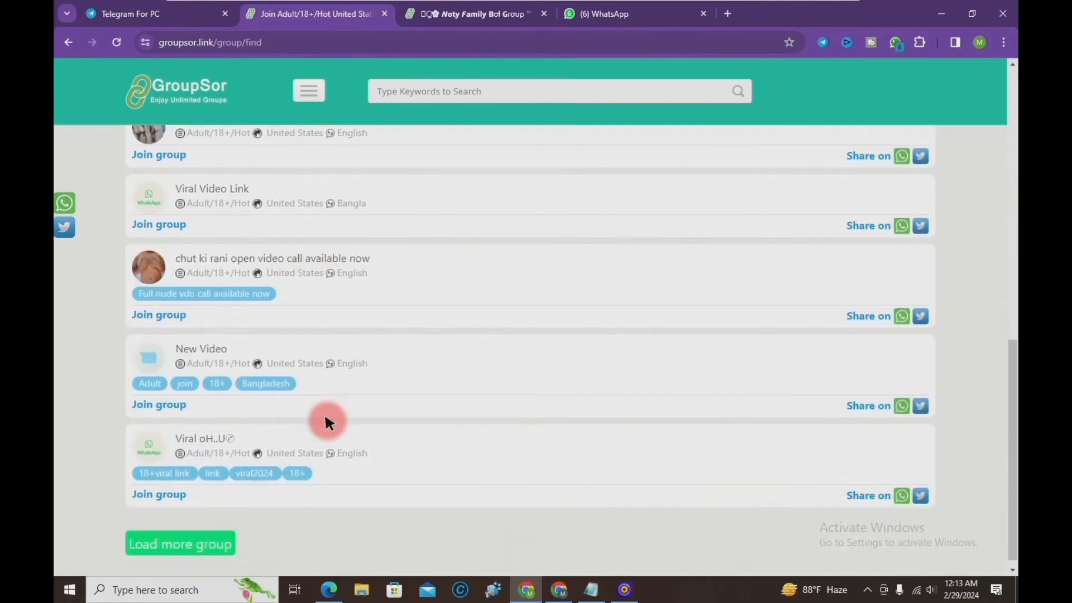
pyautogui.scroll(10, 403, 293)
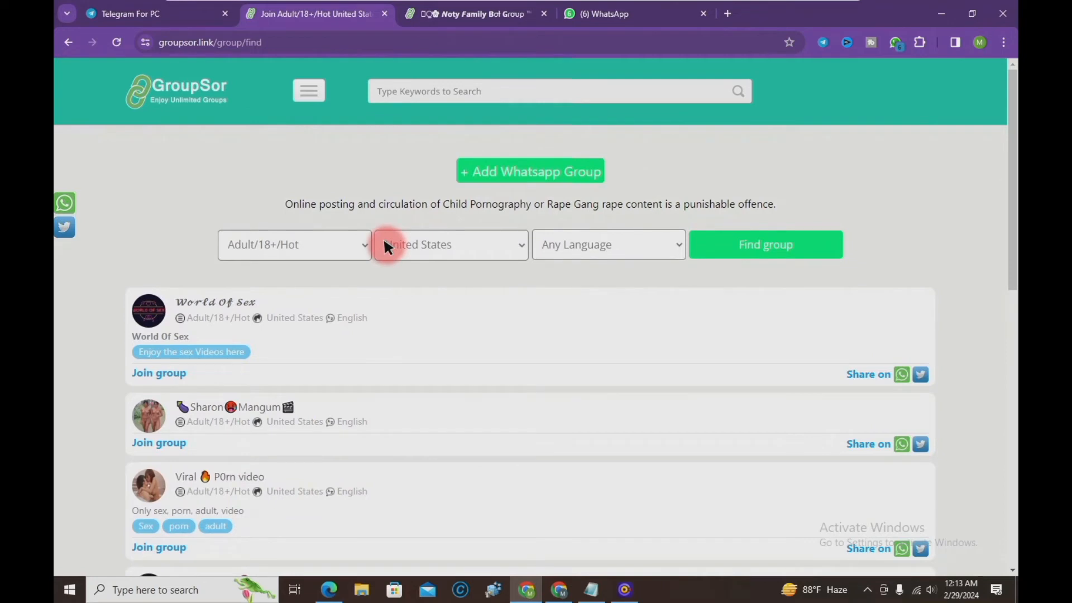
# Switch to WhatsApp, review the account's privacy settings including who can see the About info, and return to the chat list
pyautogui.click(611, 14)
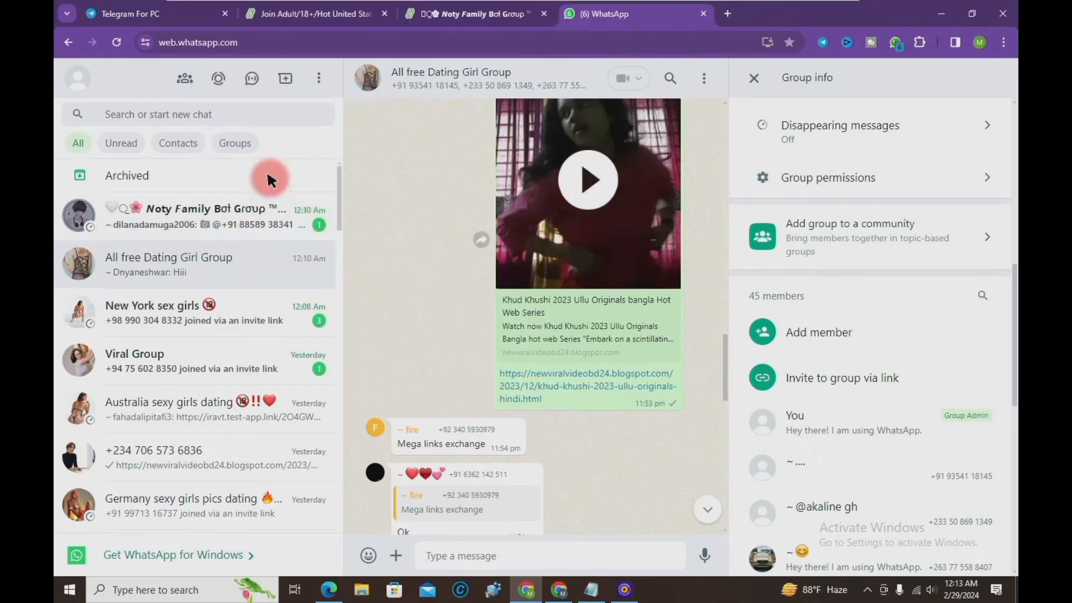
pyautogui.click(317, 79)
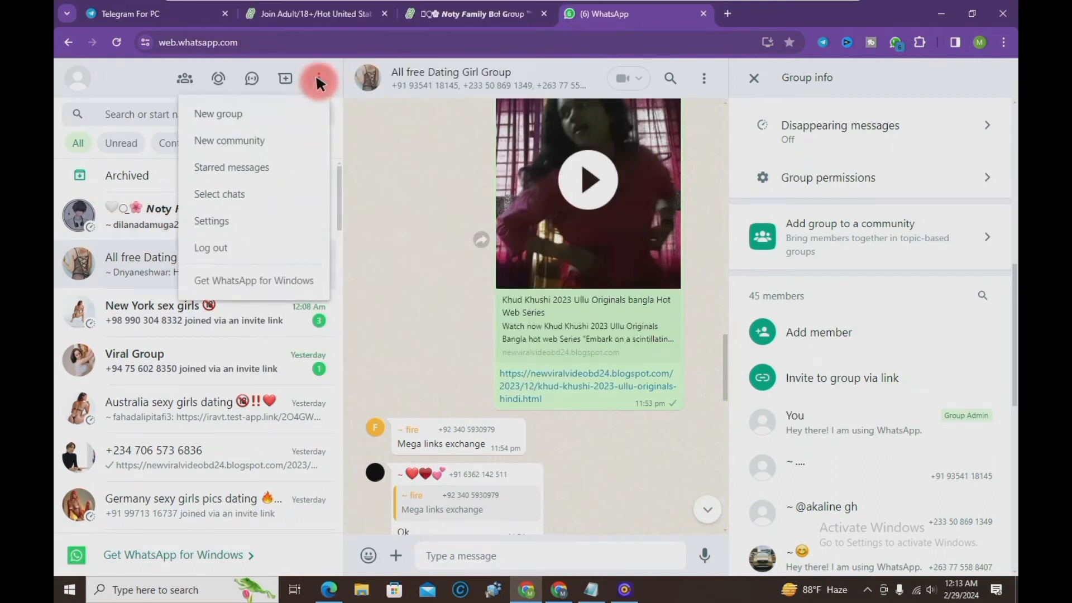
pyautogui.click(221, 222)
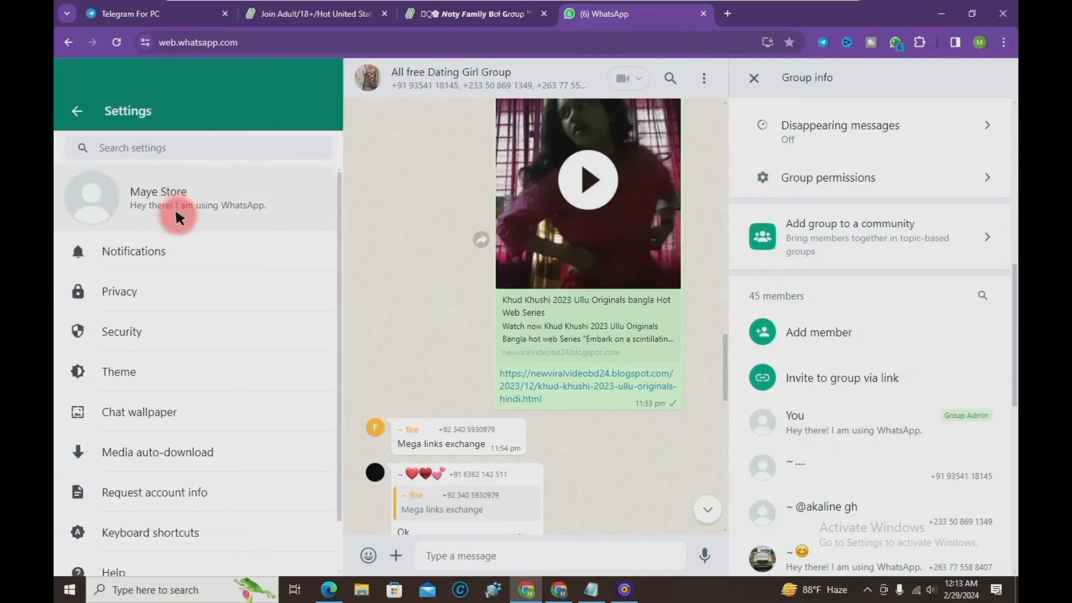
pyautogui.click(109, 290)
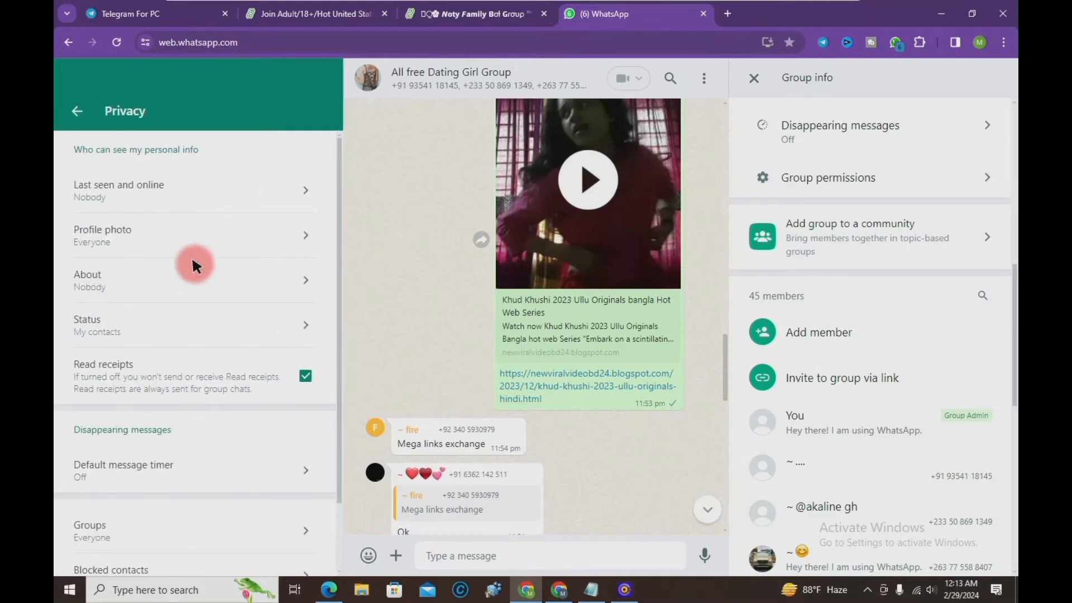
pyautogui.click(88, 277)
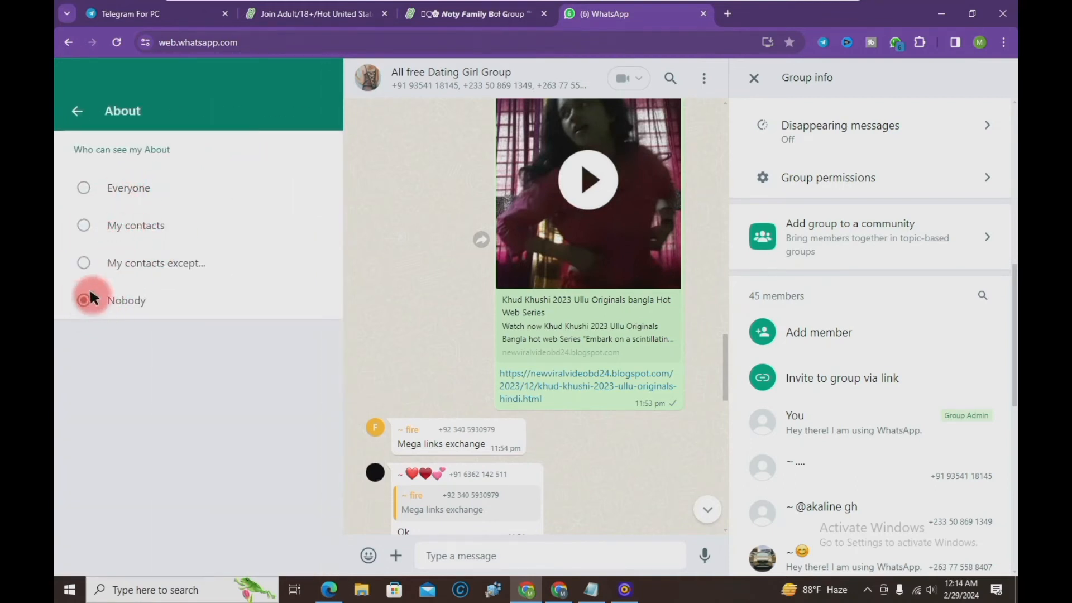
pyautogui.click(70, 113)
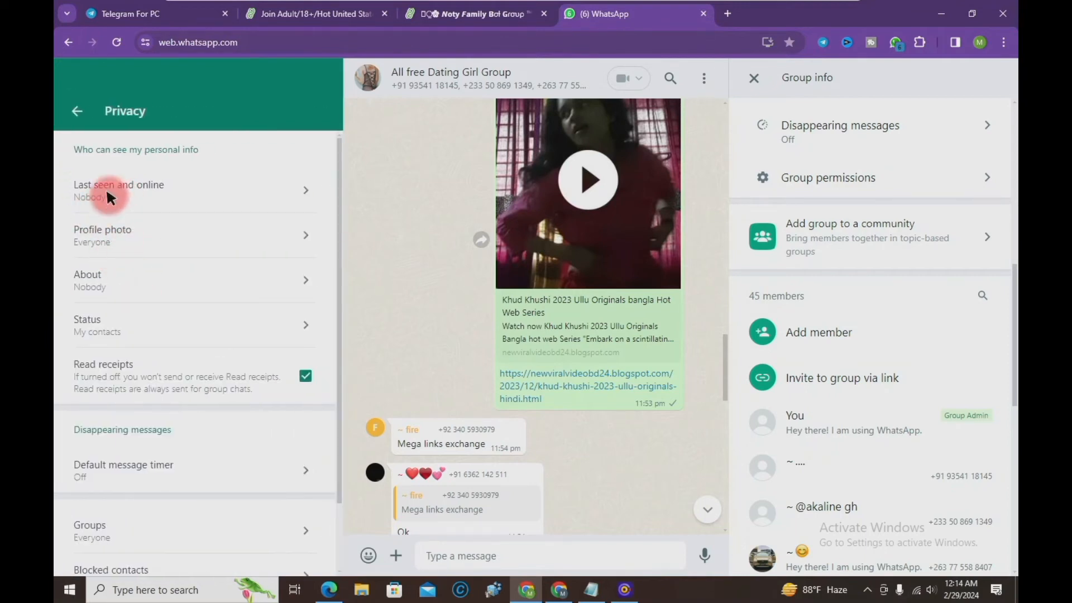
pyautogui.click(77, 108)
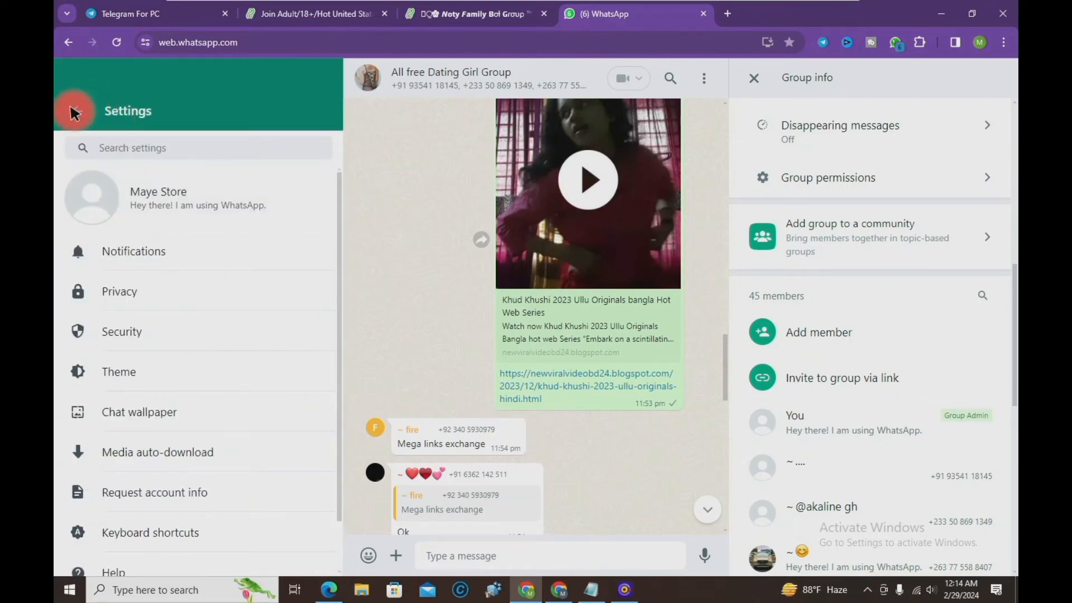
pyautogui.click(74, 112)
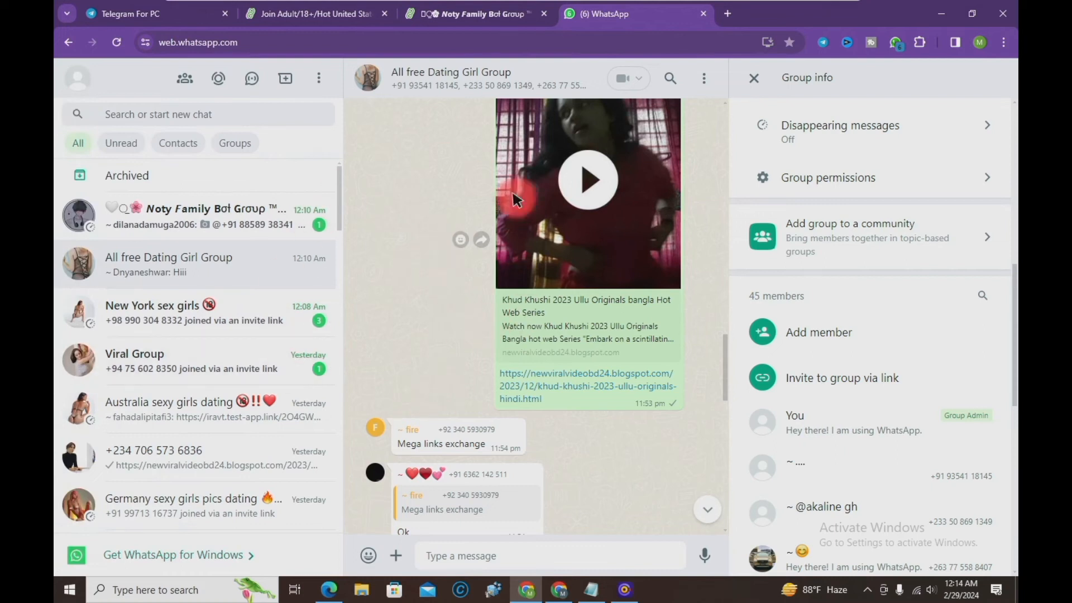
# Copy the invite link of the All free Dating Girl Group and switch back to GroupSor
pyautogui.moveTo(311, 12)
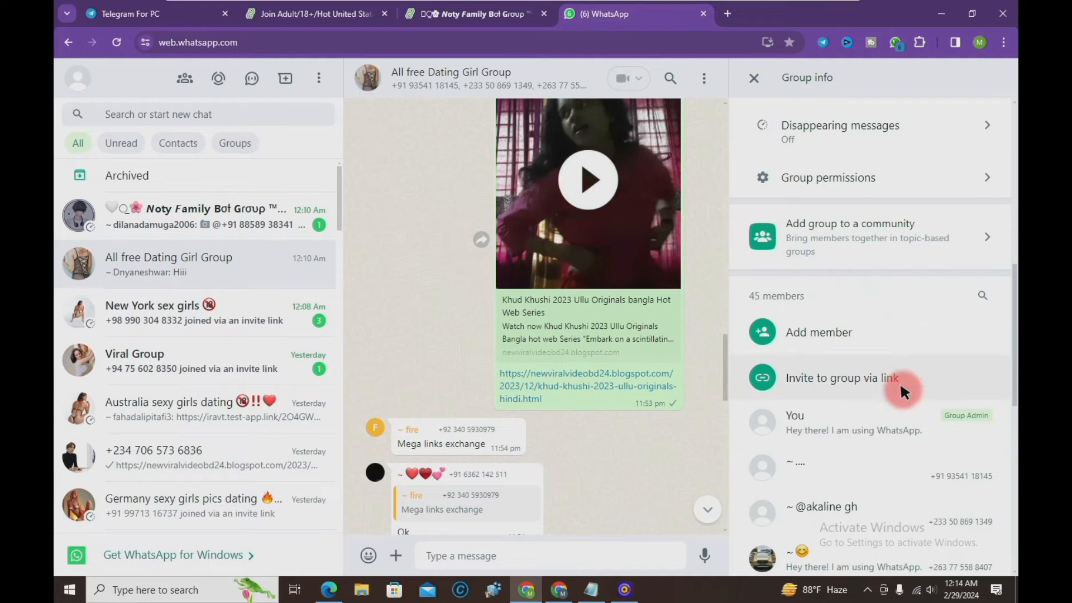
pyautogui.scroll(5, 882, 343)
pyautogui.scroll(-5, 879, 352)
pyautogui.scroll(5, 894, 447)
pyautogui.scroll(-5, 807, 446)
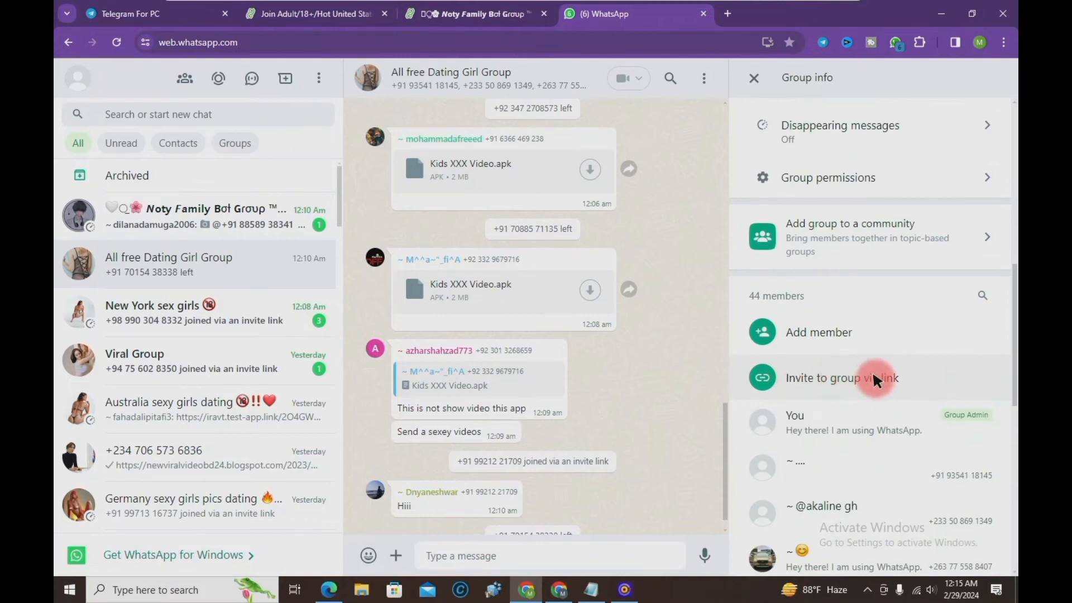
pyautogui.click(873, 375)
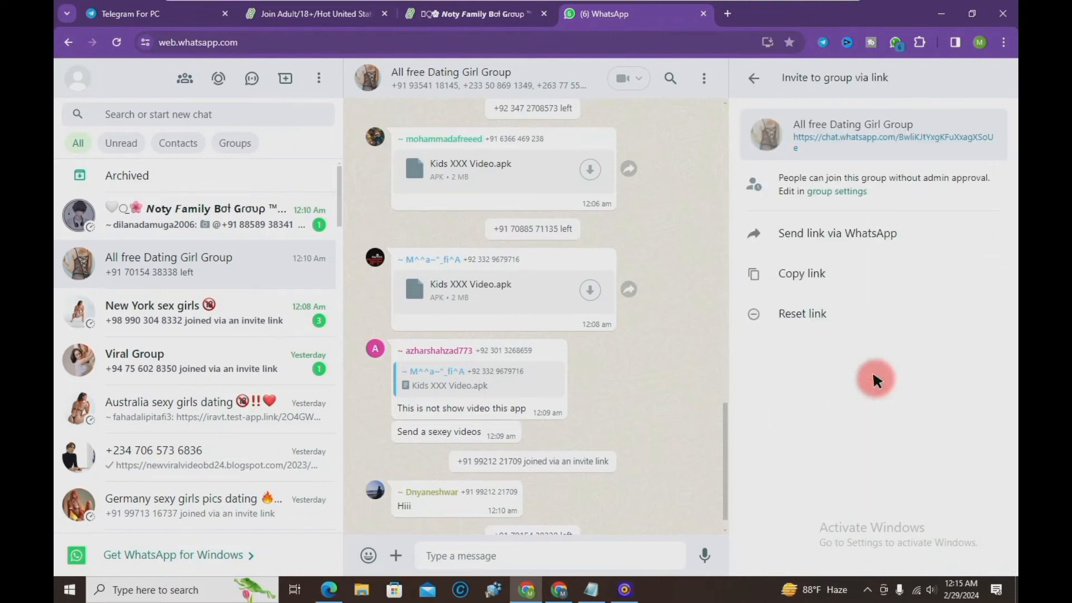
pyautogui.click(803, 272)
pyautogui.click(815, 273)
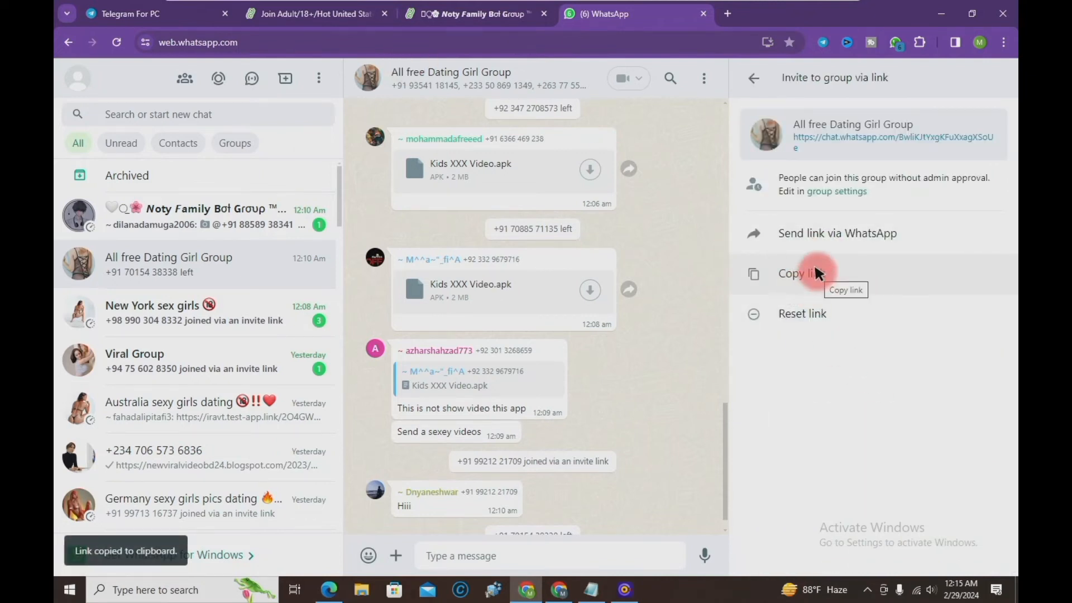
pyautogui.click(314, 17)
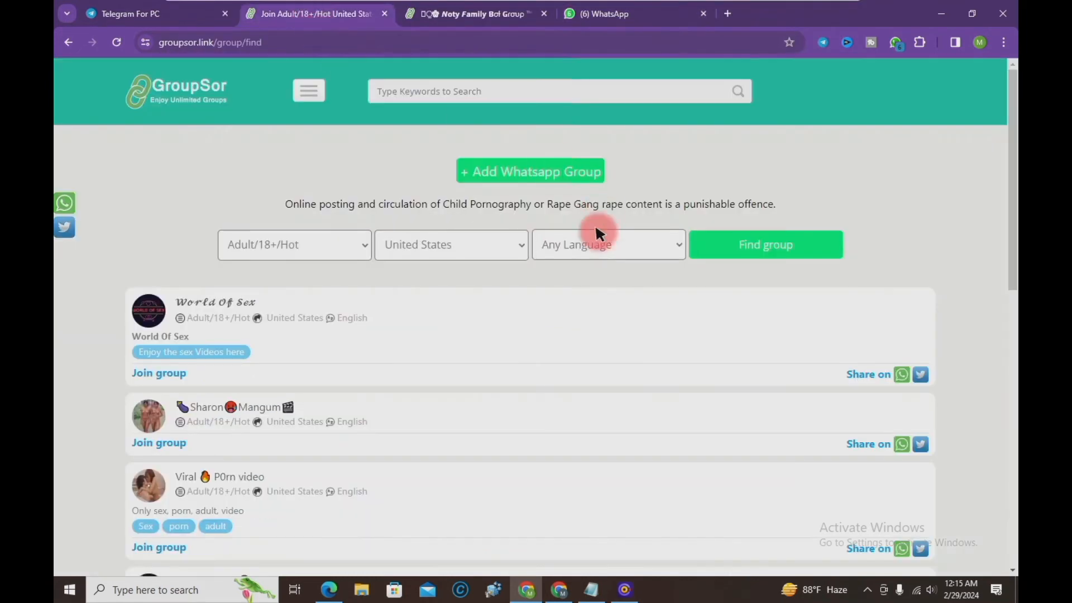
# Open GroupSor's form for adding a WhatsApp group and paste the copied invite link into it
pyautogui.click(551, 169)
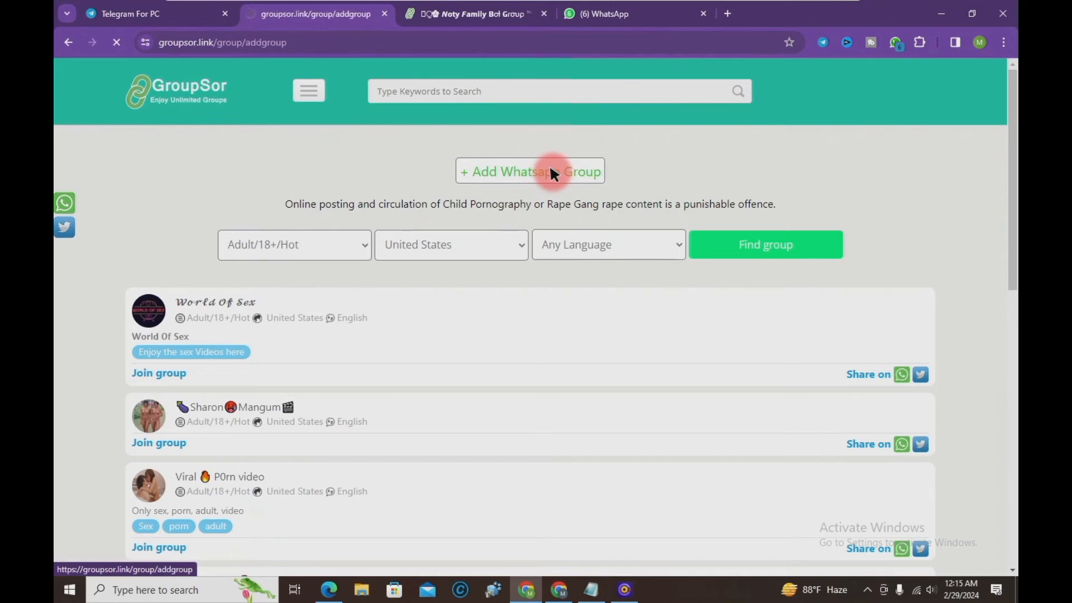
pyautogui.scroll(-4, 196, 322)
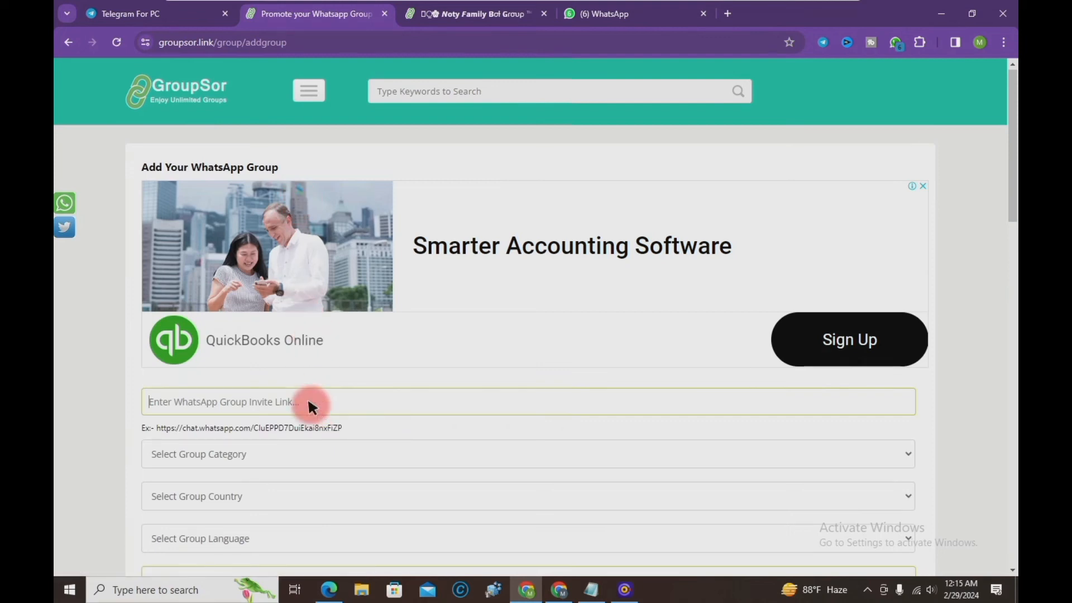
pyautogui.rightClick(309, 403)
pyautogui.click(385, 225)
pyautogui.scroll(-3, 418, 362)
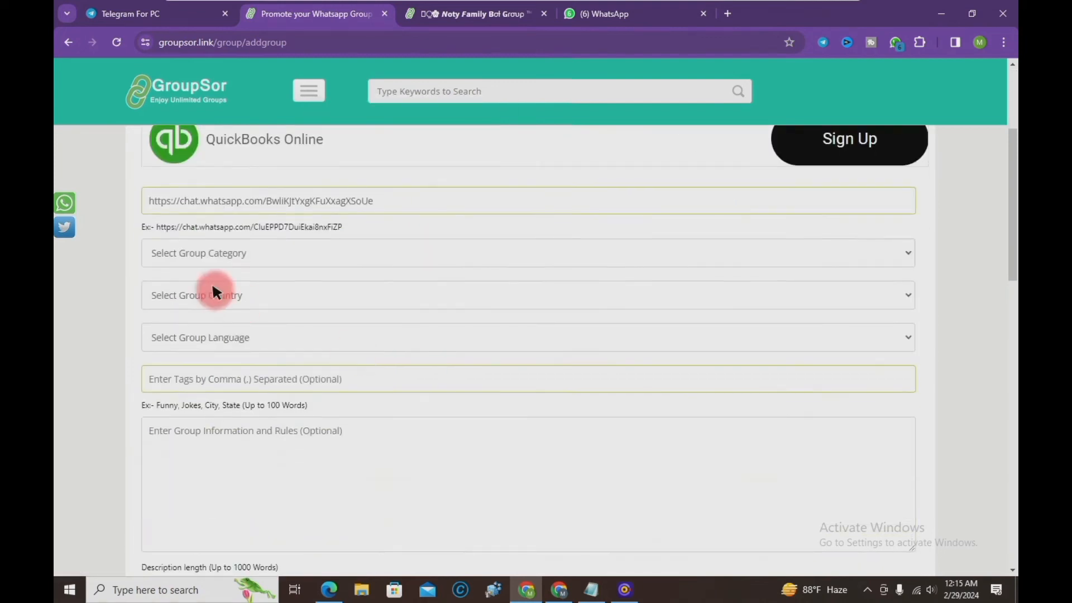
# Set the new listing's group category to Adult/18+/Hot and its country to United States
pyautogui.click(225, 255)
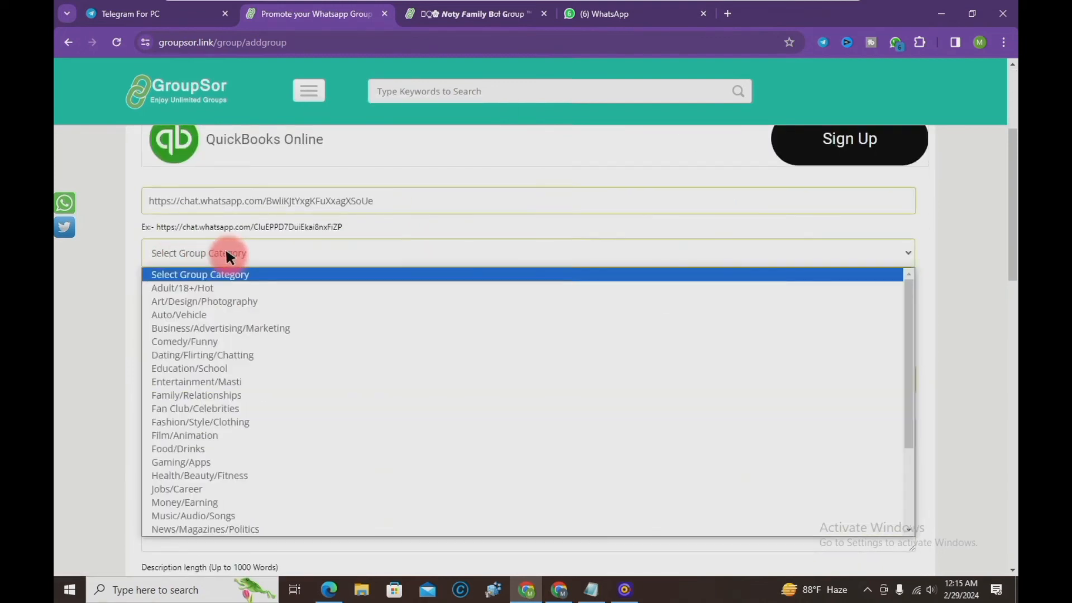
pyautogui.click(199, 289)
pyautogui.click(271, 293)
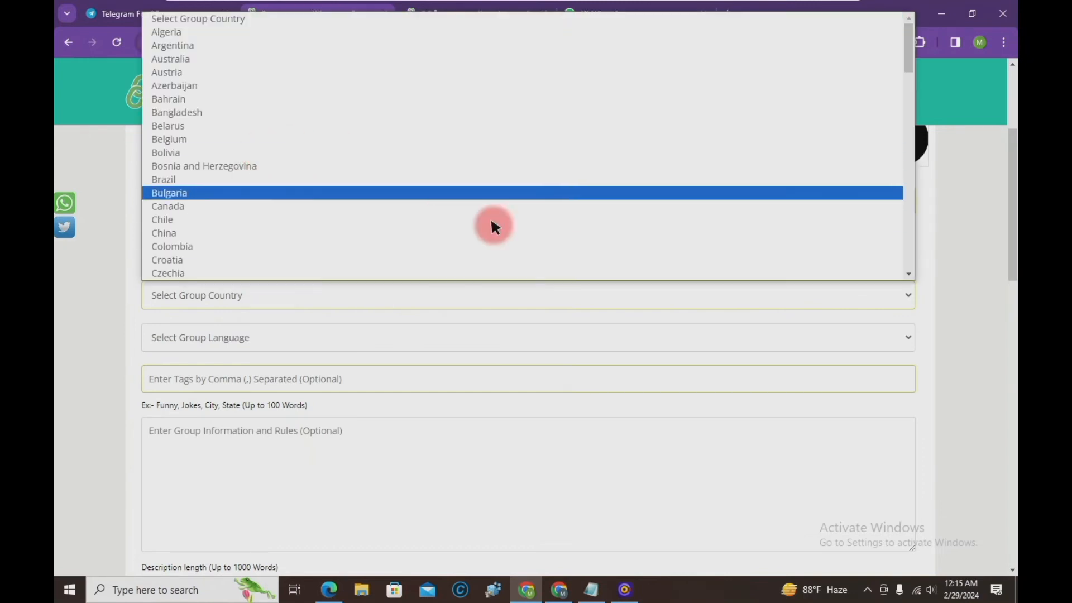
pyautogui.moveTo(905, 42); pyautogui.dragTo(885, 244)
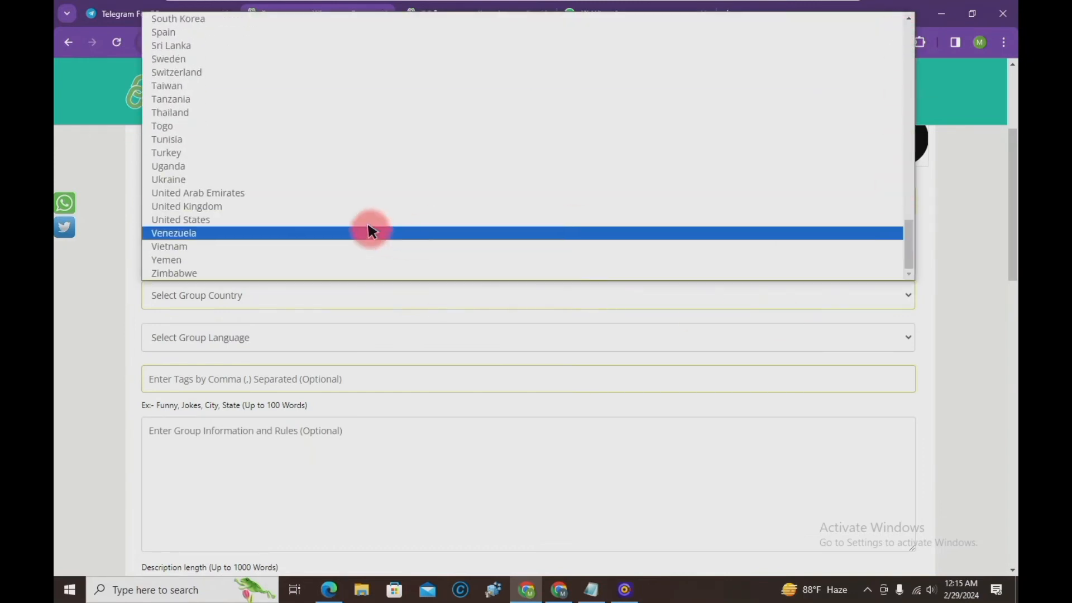
pyautogui.click(232, 219)
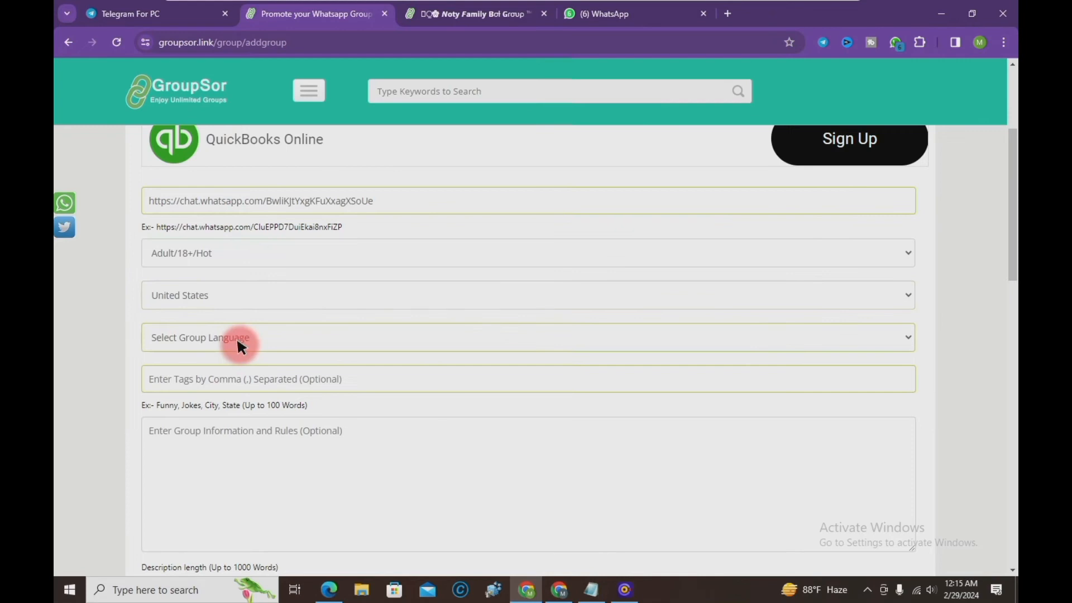
# Set the listing's group language to English and review the optional group information field and the filled-in form
pyautogui.scroll(-2, 236, 337)
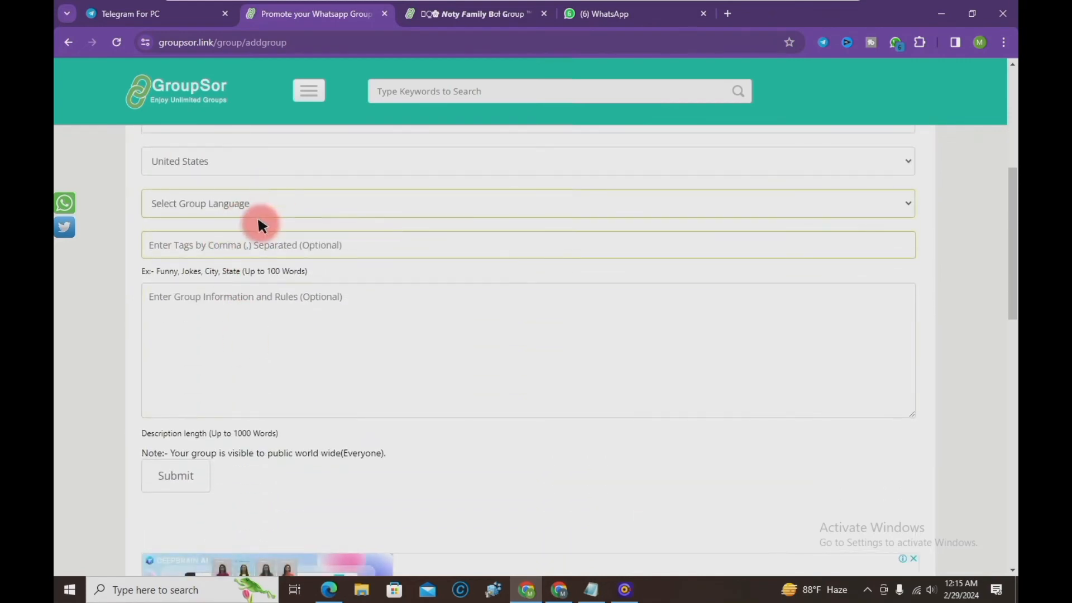
pyautogui.click(276, 204)
pyautogui.moveTo(909, 260); pyautogui.dragTo(910, 434)
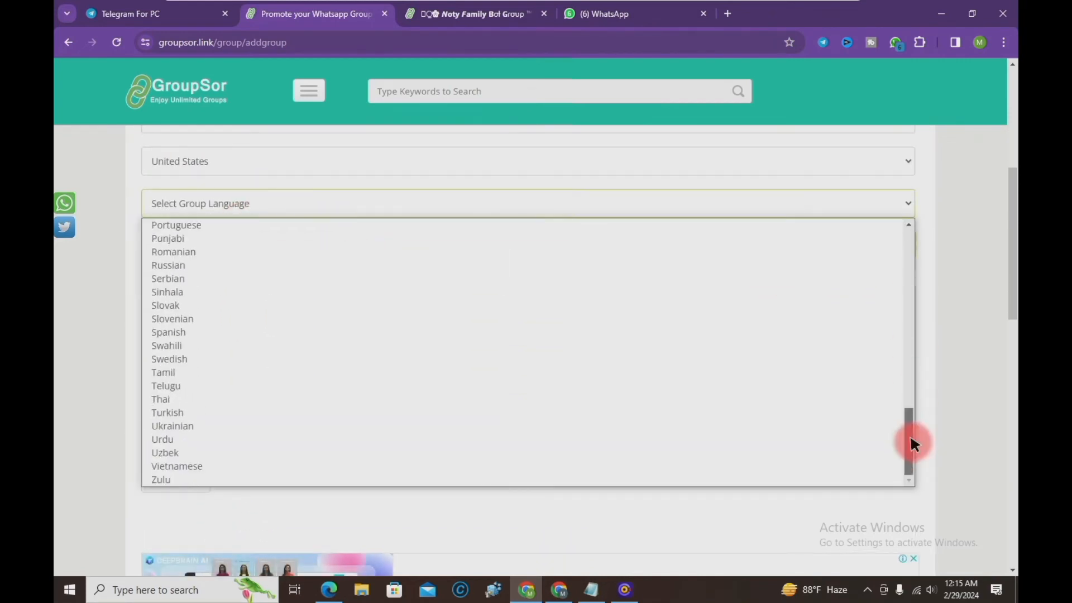
pyautogui.scroll(12, 233, 295)
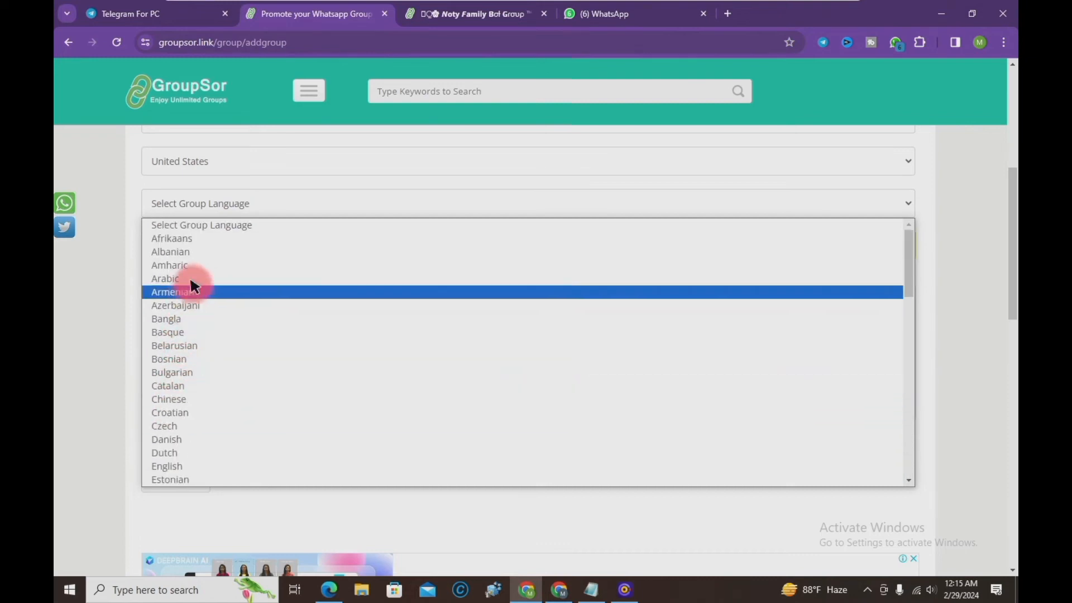
pyautogui.scroll(-5, 206, 371)
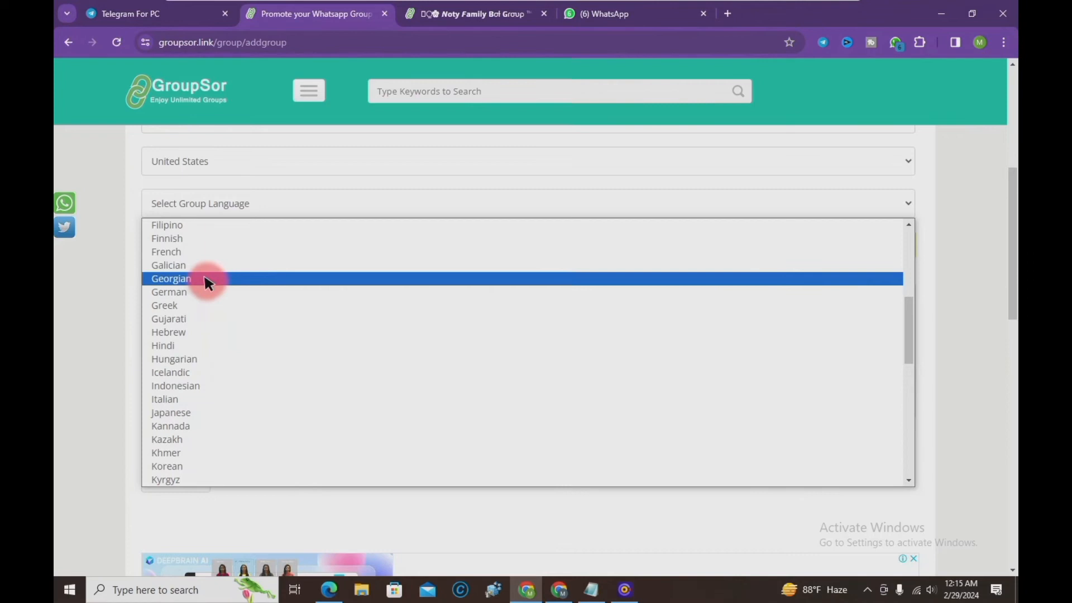
pyautogui.scroll(3, 206, 277)
pyautogui.click(190, 331)
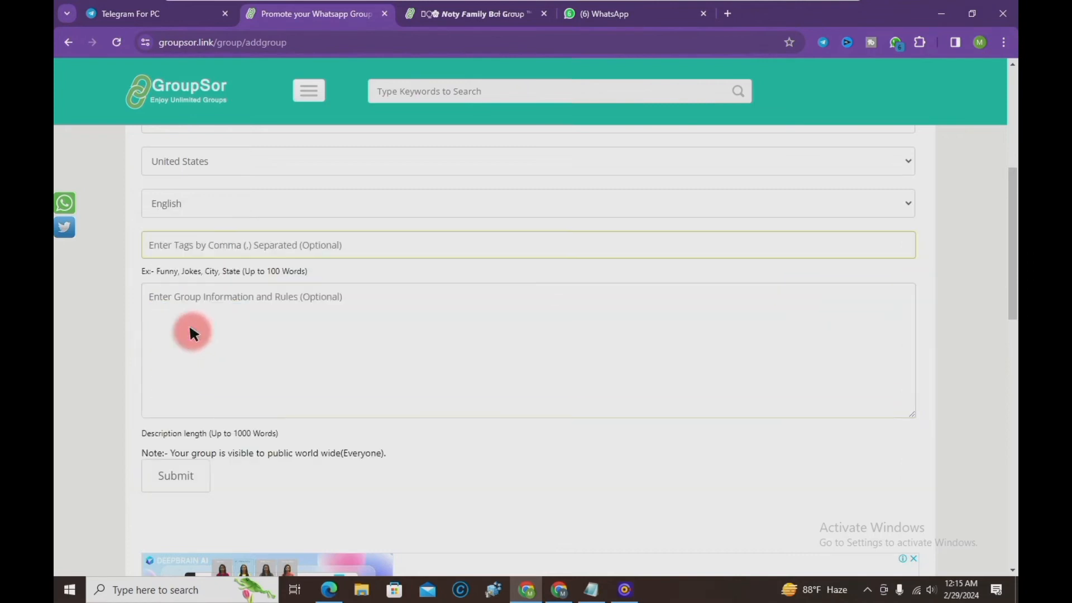
pyautogui.click(321, 333)
pyautogui.scroll(2, 407, 397)
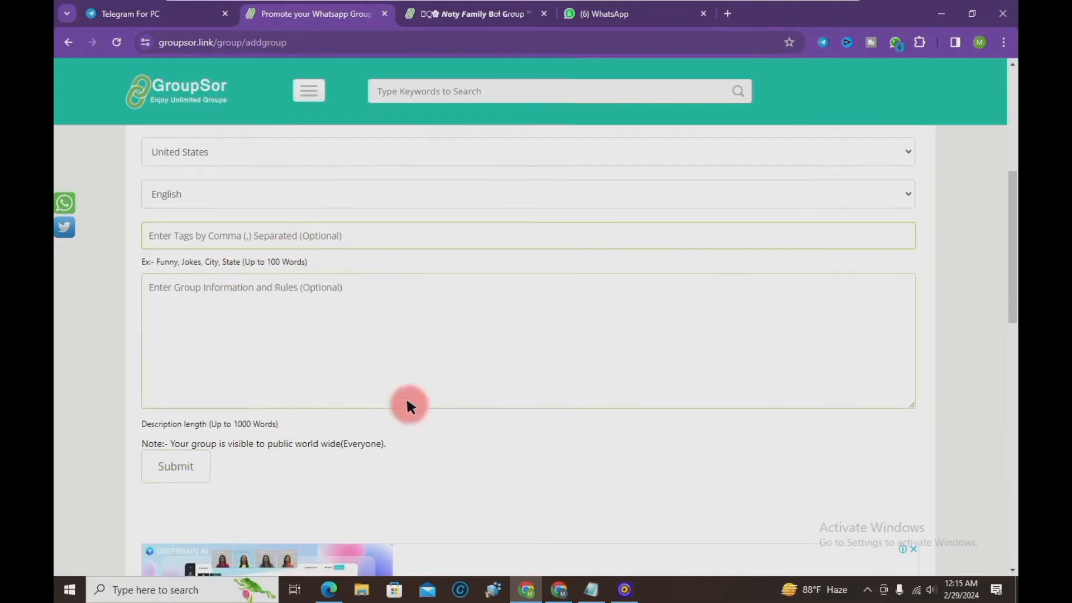
pyautogui.scroll(3, 336, 311)
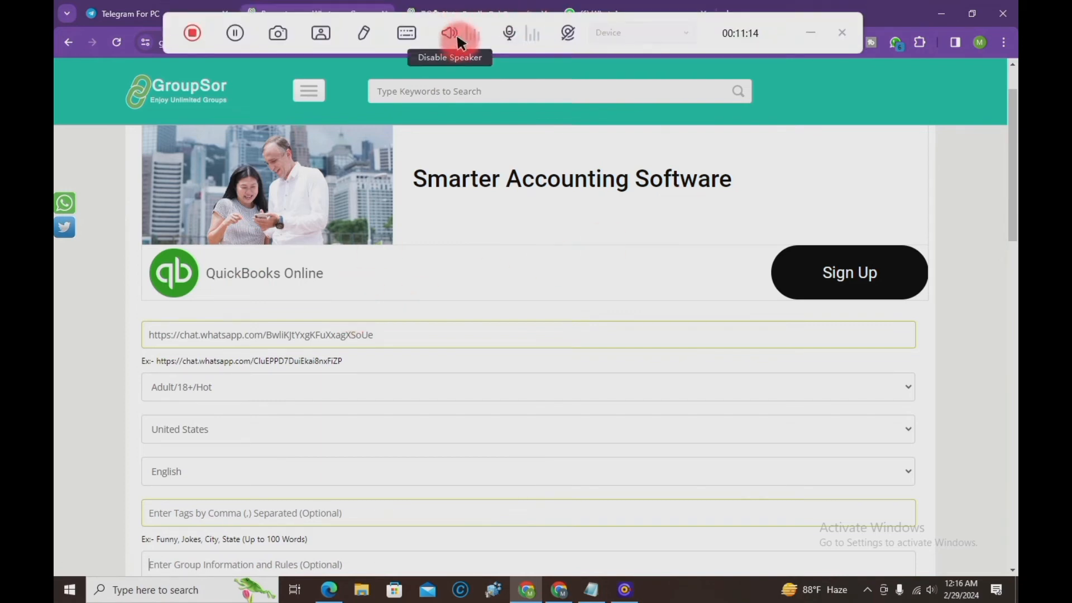
# Switch to WhatsApp and look back through the messages in the All free Dating Girl Group chat
pyautogui.click(625, 16)
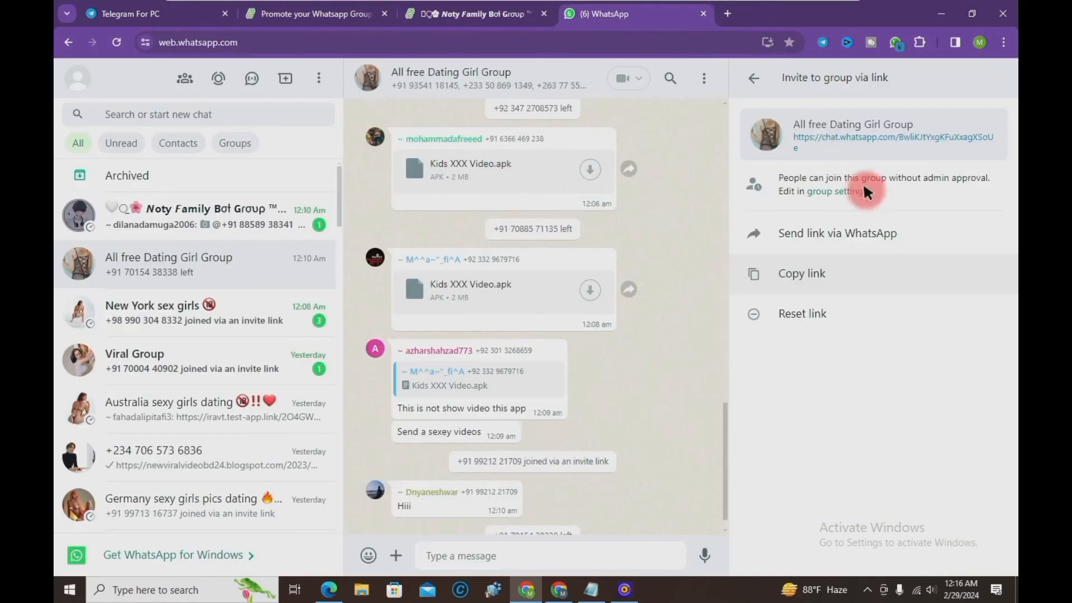
pyautogui.scroll(3, 503, 142)
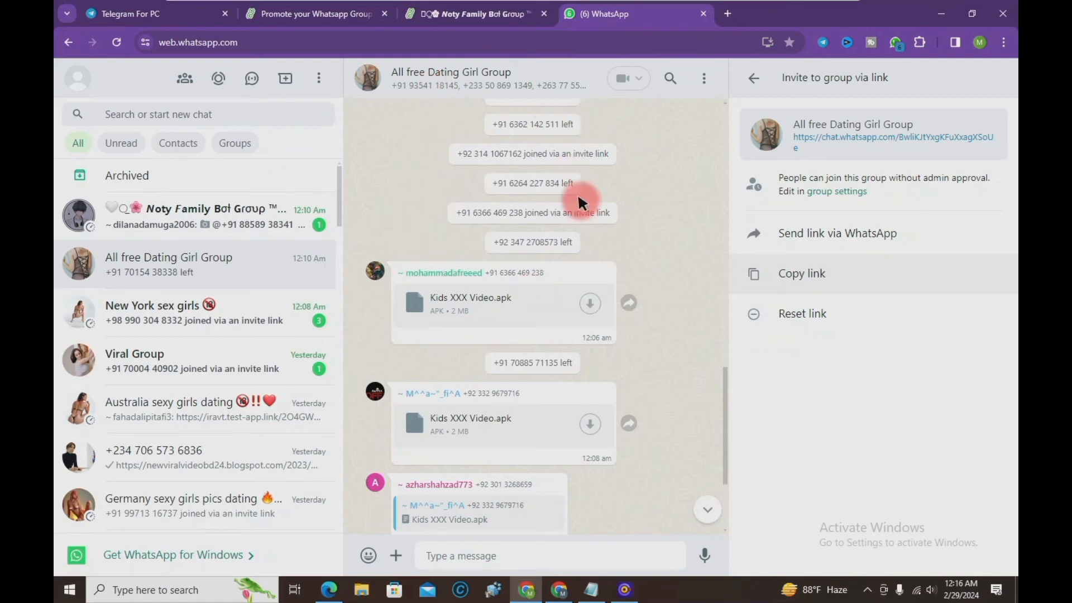
pyautogui.scroll(10, 579, 196)
pyautogui.scroll(1, 580, 221)
pyautogui.scroll(-1, 571, 245)
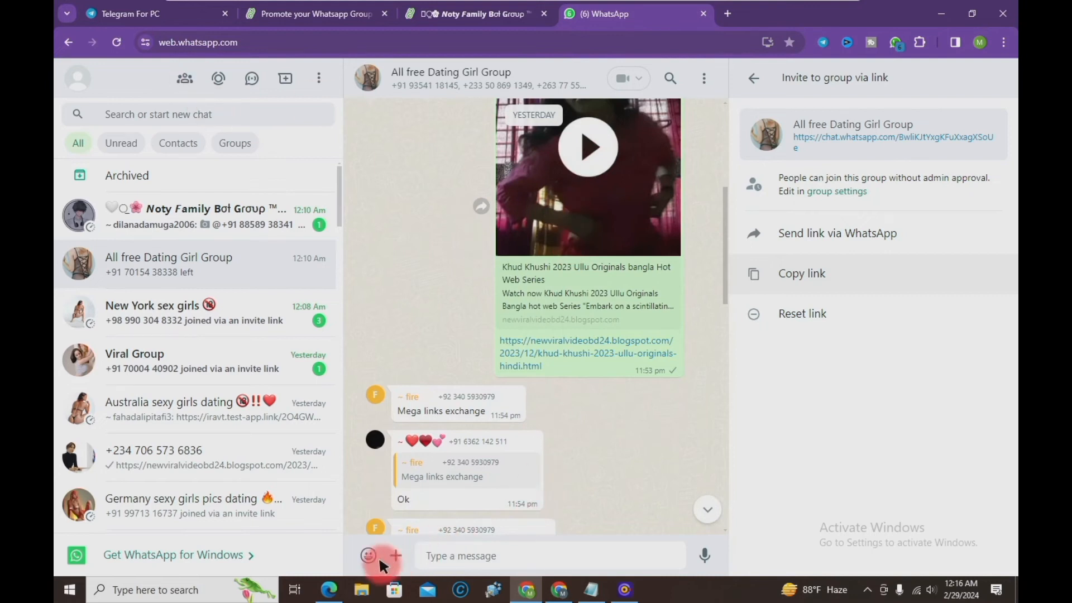
# Switch to Edge, open the OfferLink blog from Blogger and look through its dating landing page
pyautogui.click(329, 587)
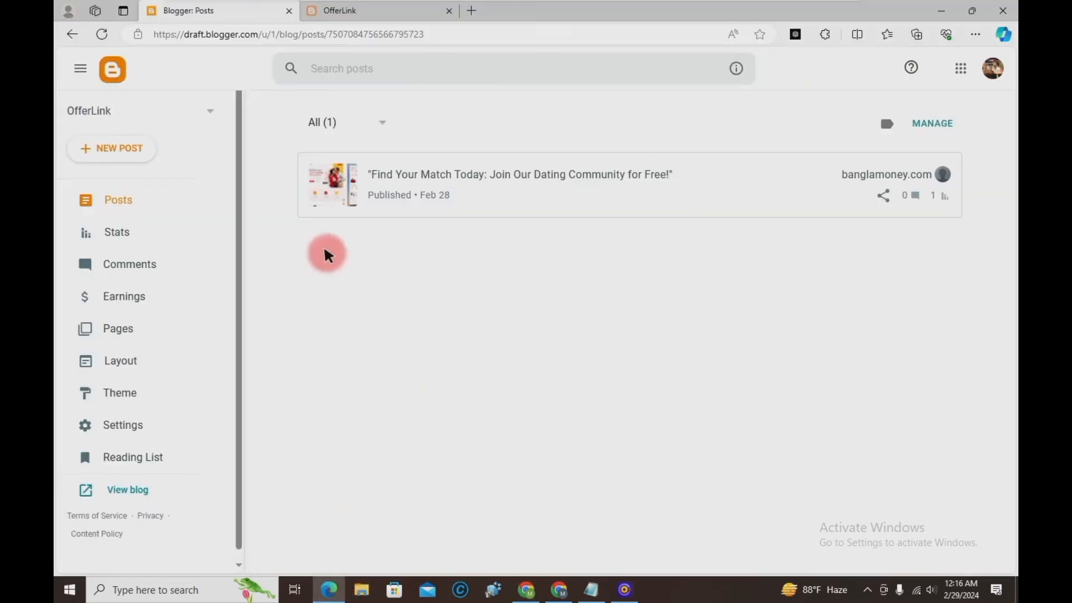
pyautogui.click(384, 10)
pyautogui.scroll(-4, 631, 413)
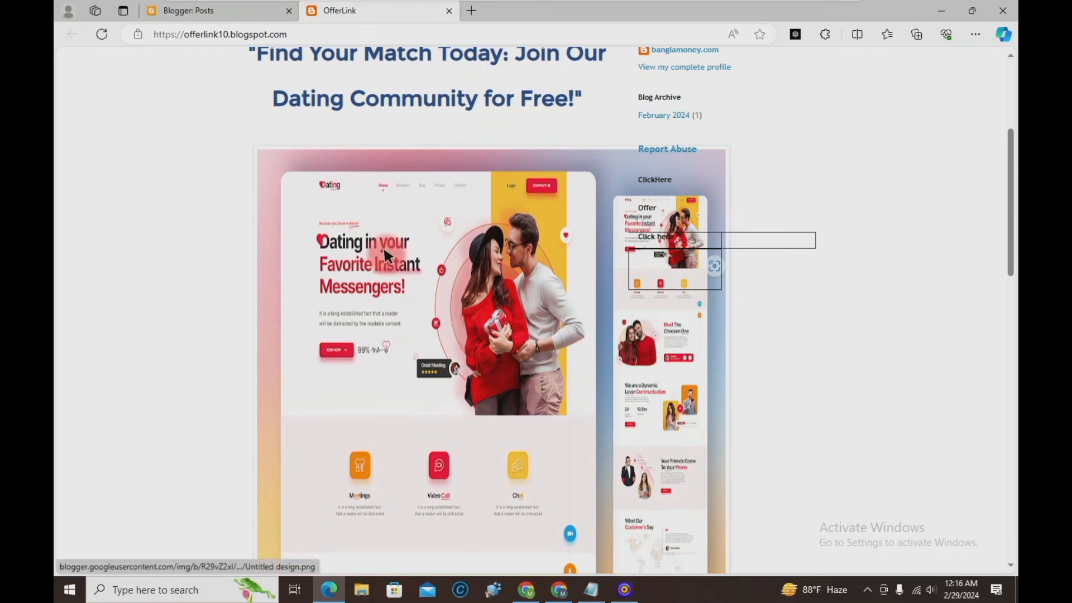
pyautogui.click(237, 12)
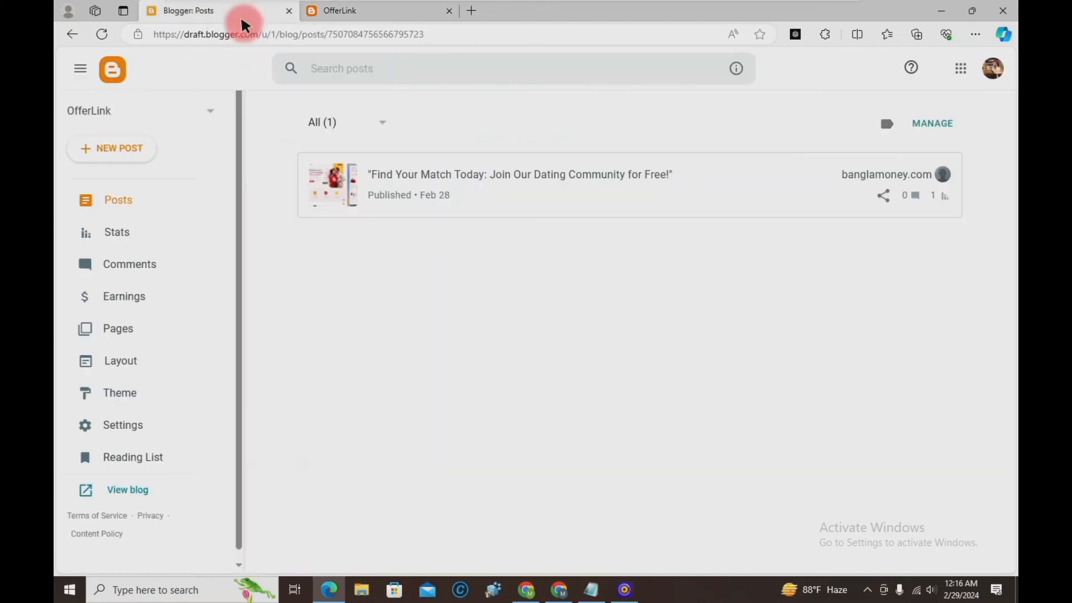
pyautogui.click(125, 500)
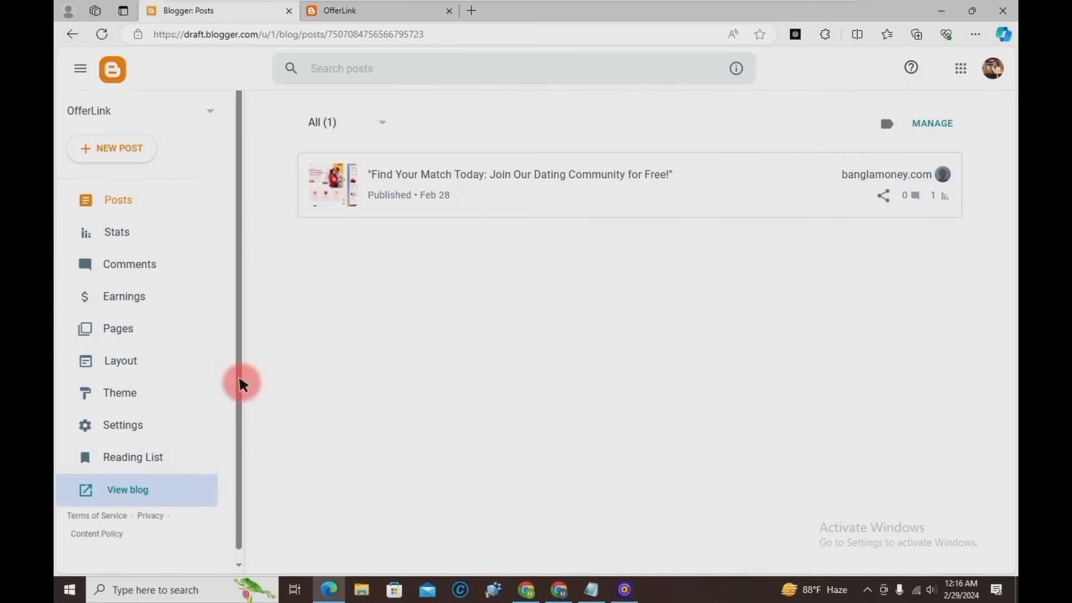
pyautogui.click(610, 11)
pyautogui.scroll(-7, 472, 239)
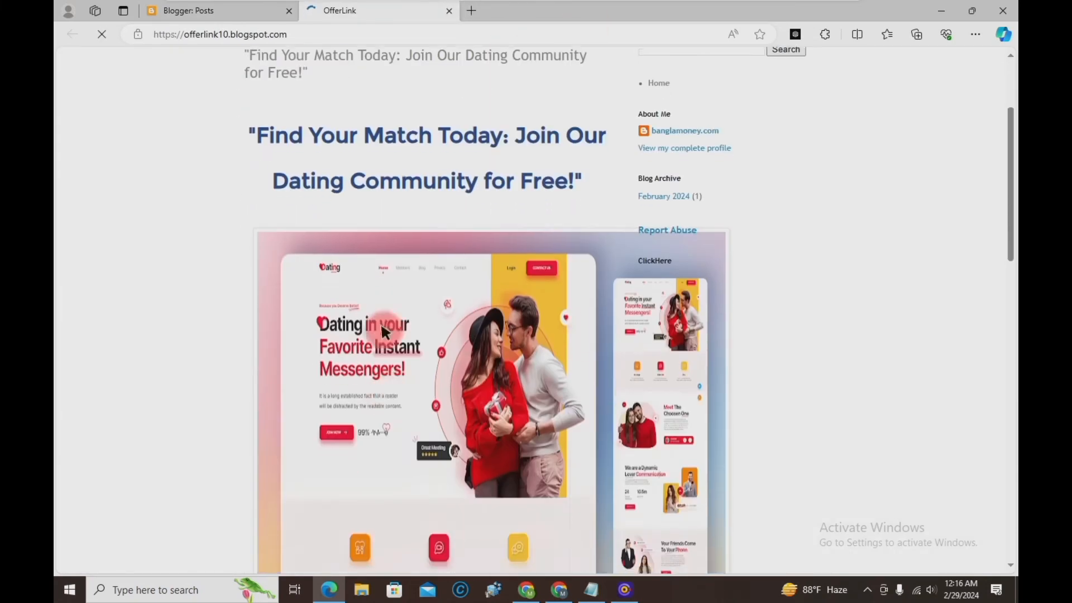
pyautogui.scroll(-5, 439, 475)
pyautogui.scroll(5, 454, 436)
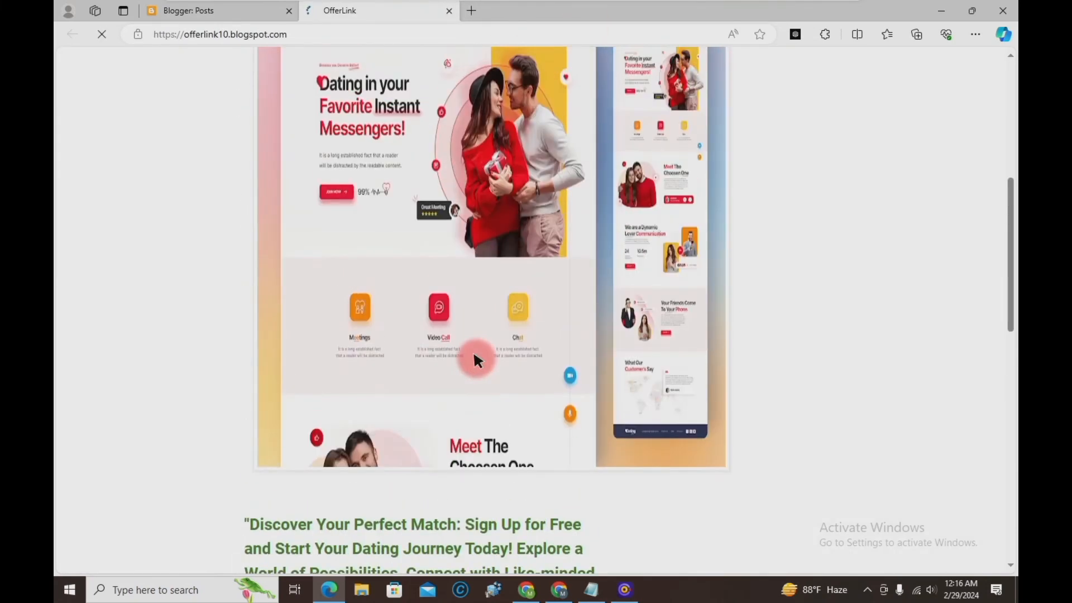
pyautogui.scroll(-5, 479, 359)
pyautogui.scroll(10, 571, 282)
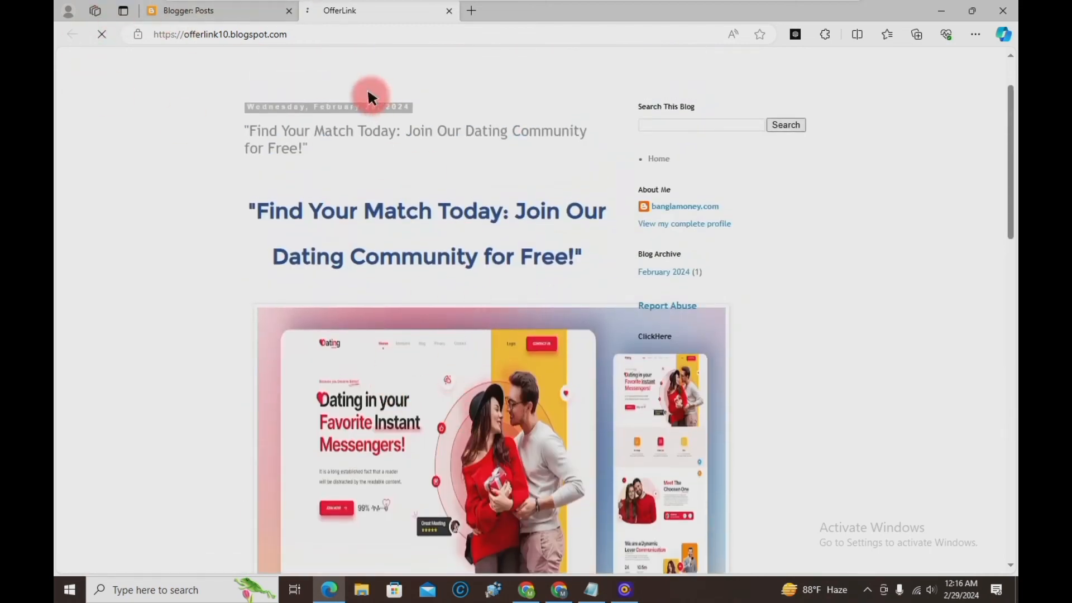
# Open the OfferLink blog theme's HTML for editing and insert a blank line below the opening head tag
pyautogui.click(173, 11)
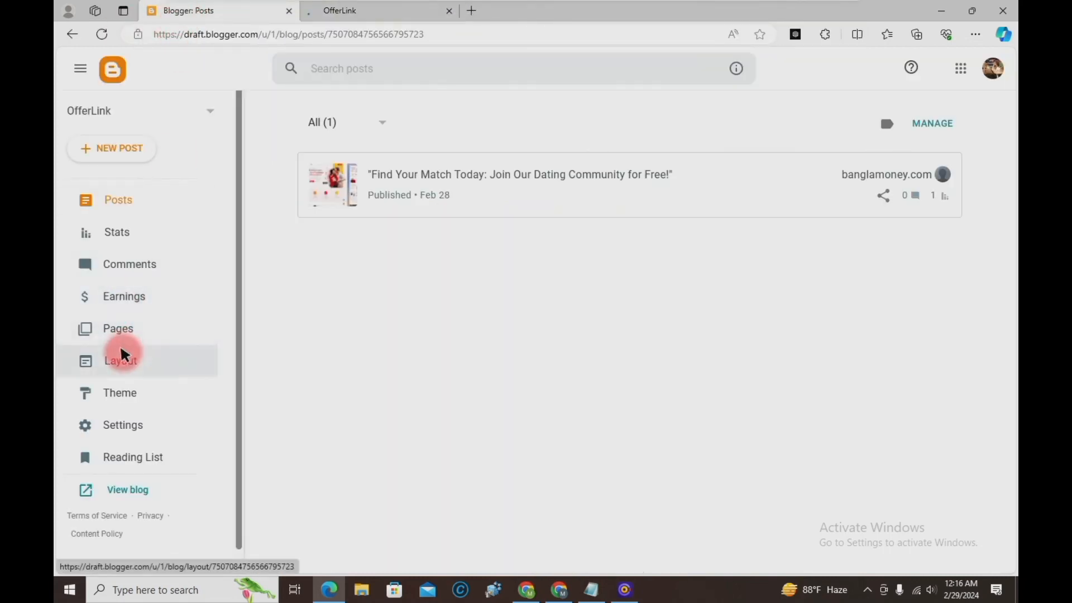
pyautogui.click(119, 394)
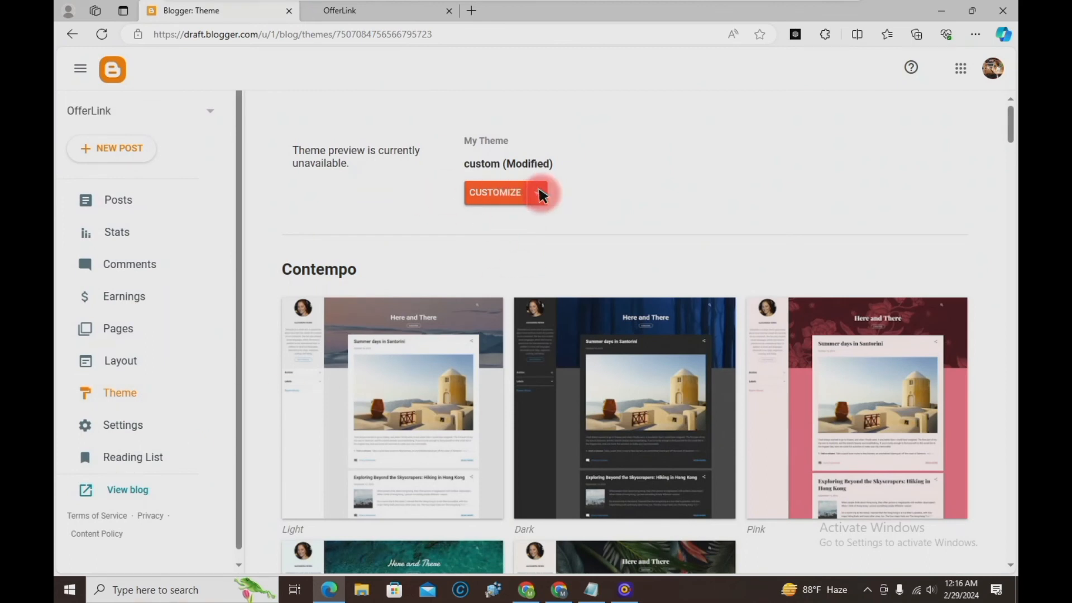
pyautogui.click(537, 192)
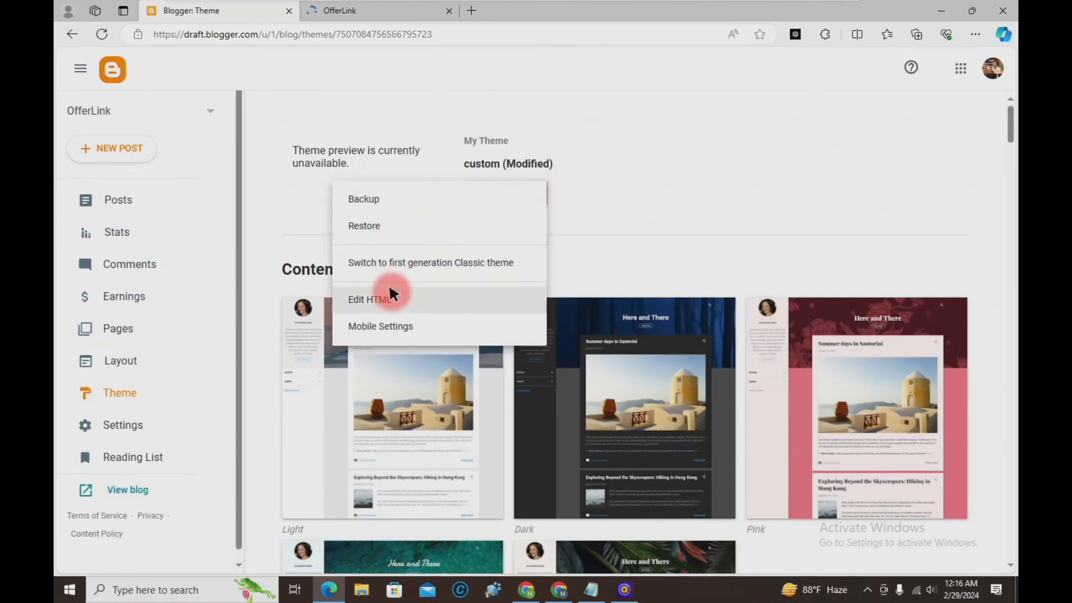
pyautogui.click(389, 300)
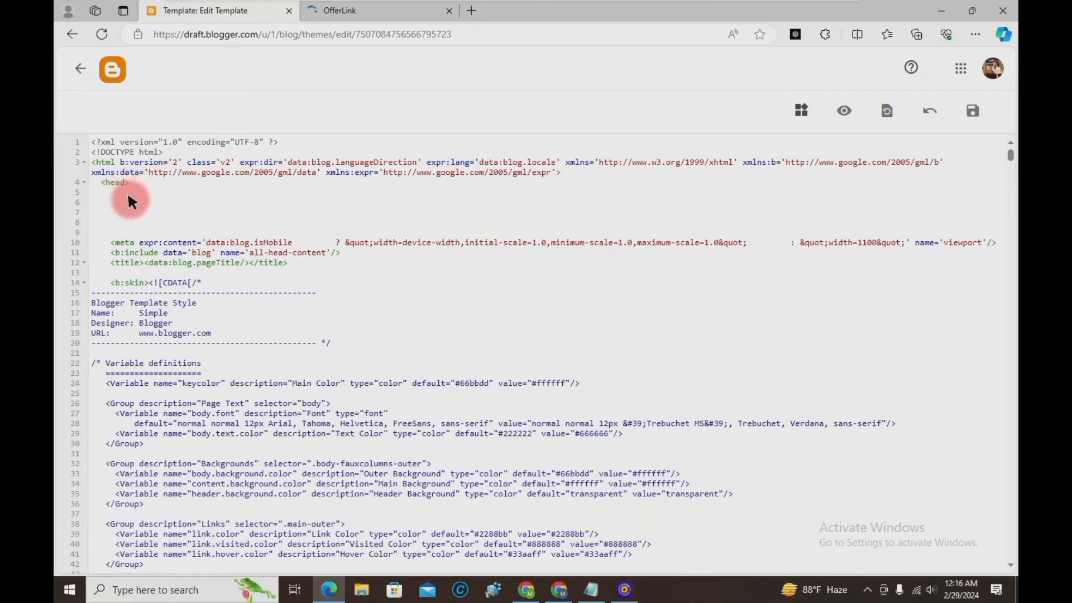
pyautogui.press('Return')
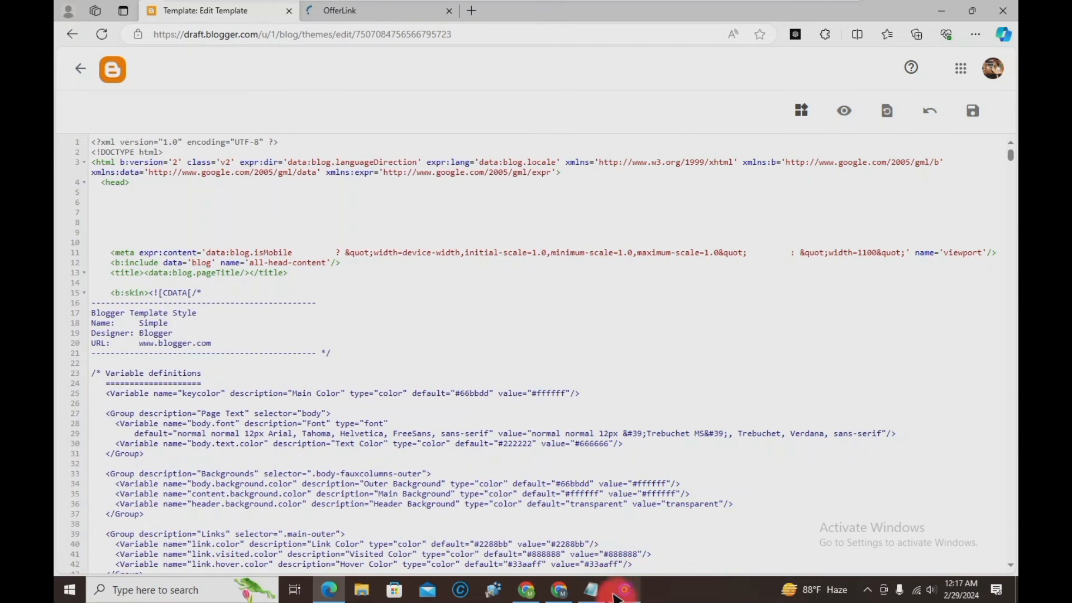
# Switch to the Notepad document and copy the offer URL written below the redirect script
pyautogui.moveTo(600, 596)
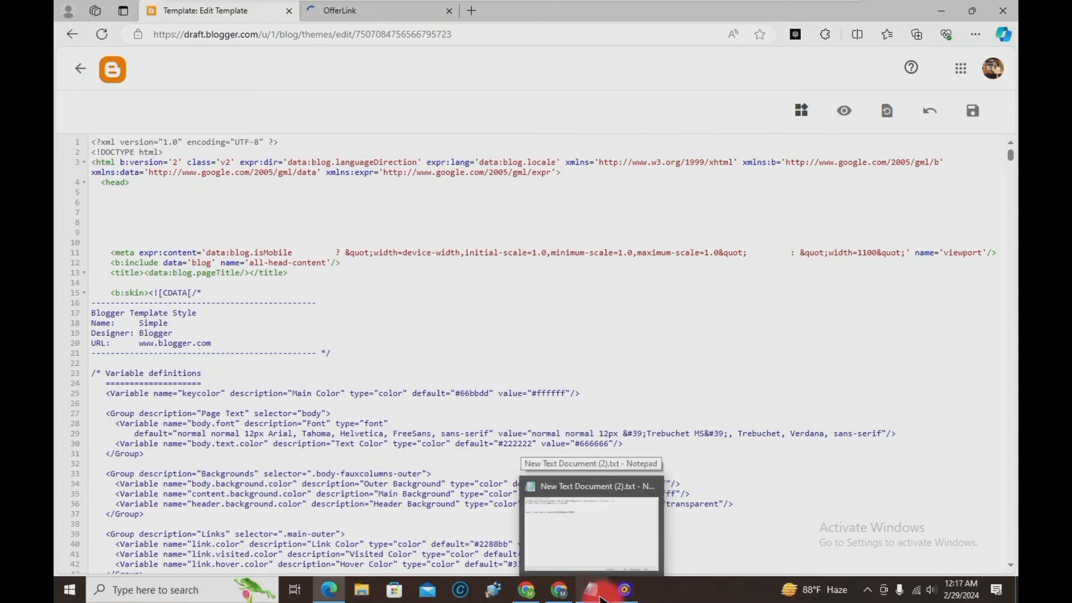
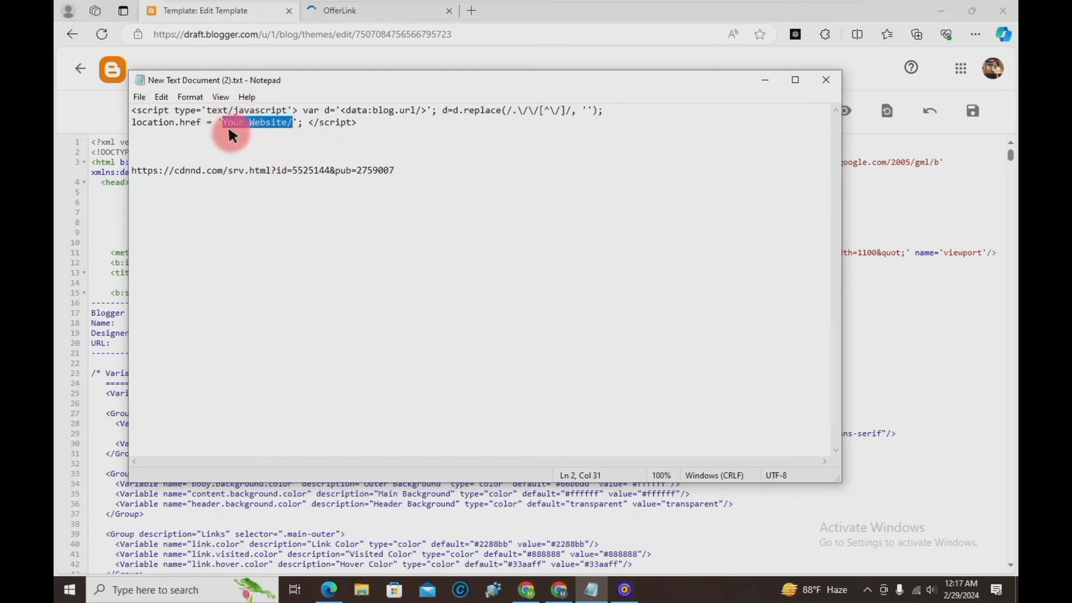
pyautogui.moveTo(406, 174); pyautogui.dragTo(158, 161)
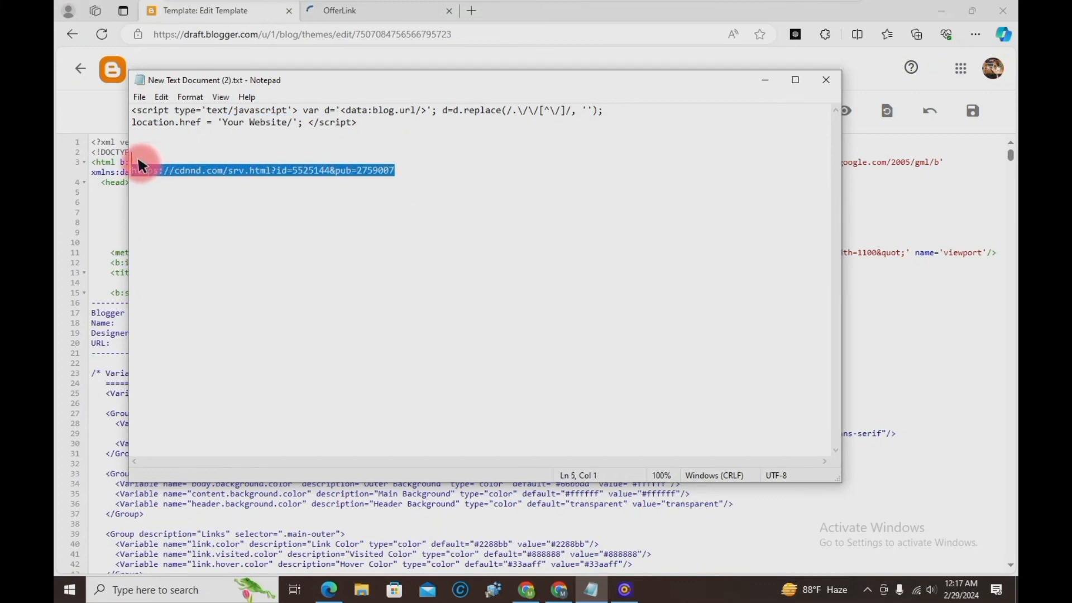
pyautogui.rightClick(207, 168)
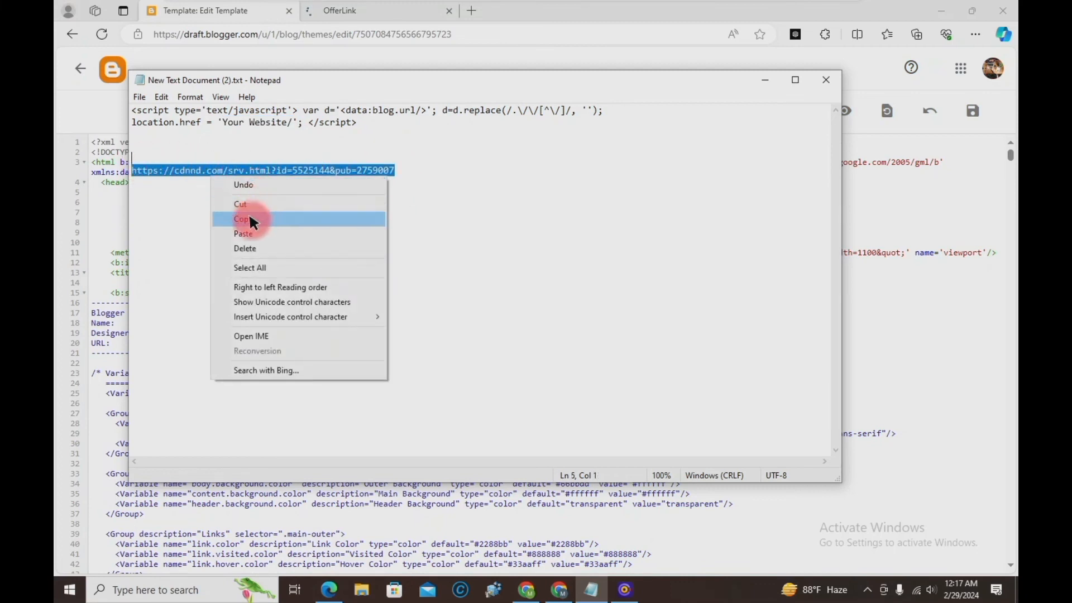
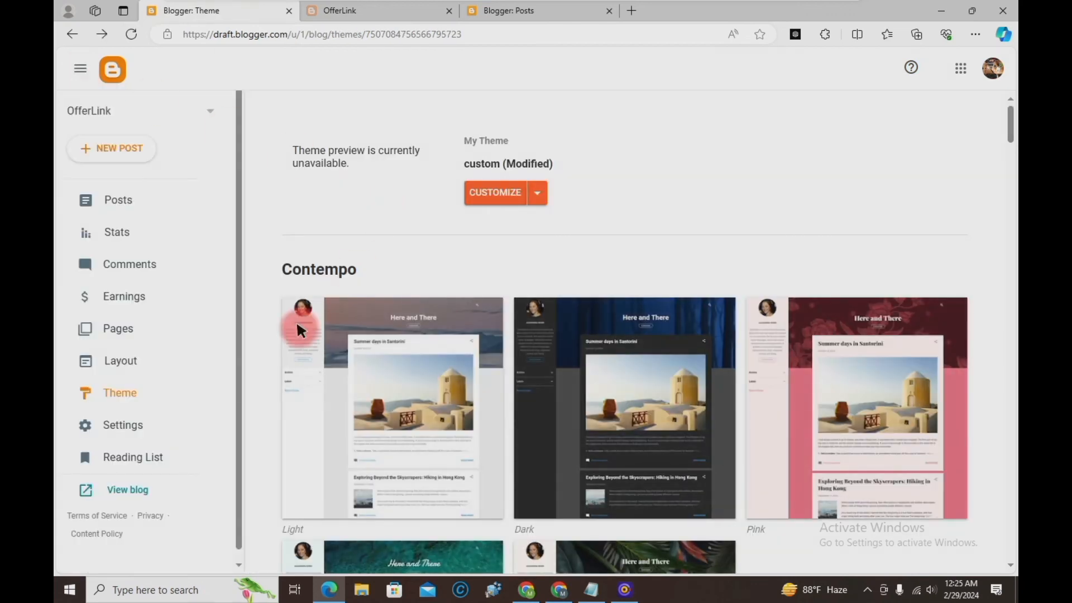
# View the published OfferLink blog from Blogger
pyautogui.click(115, 489)
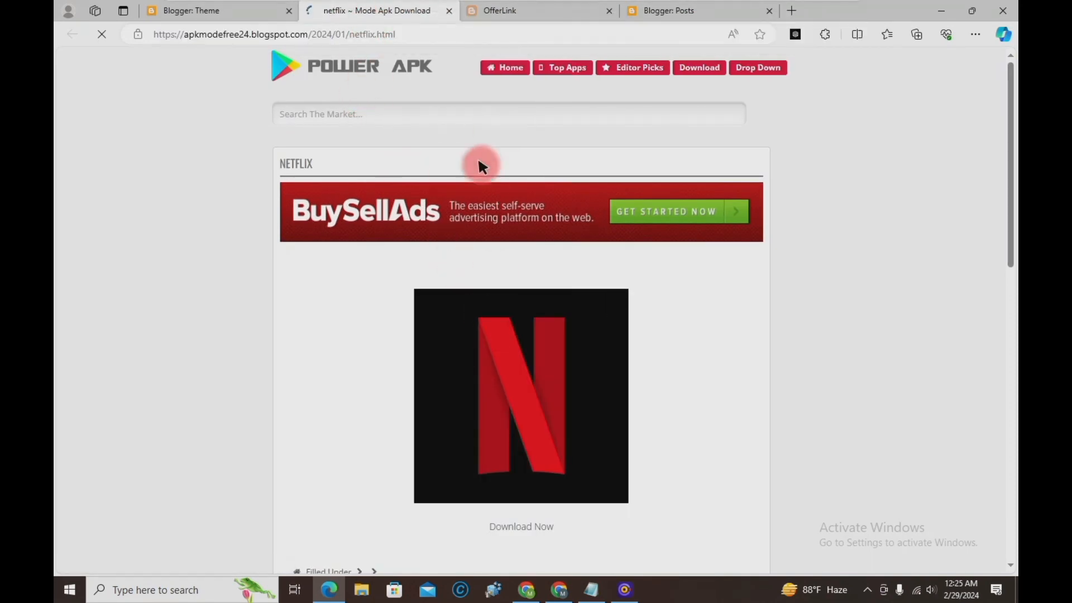
# Look through the OfferLink dating page and compare it with the Netflix page that the published blog redirects to
pyautogui.moveTo(546, 9)
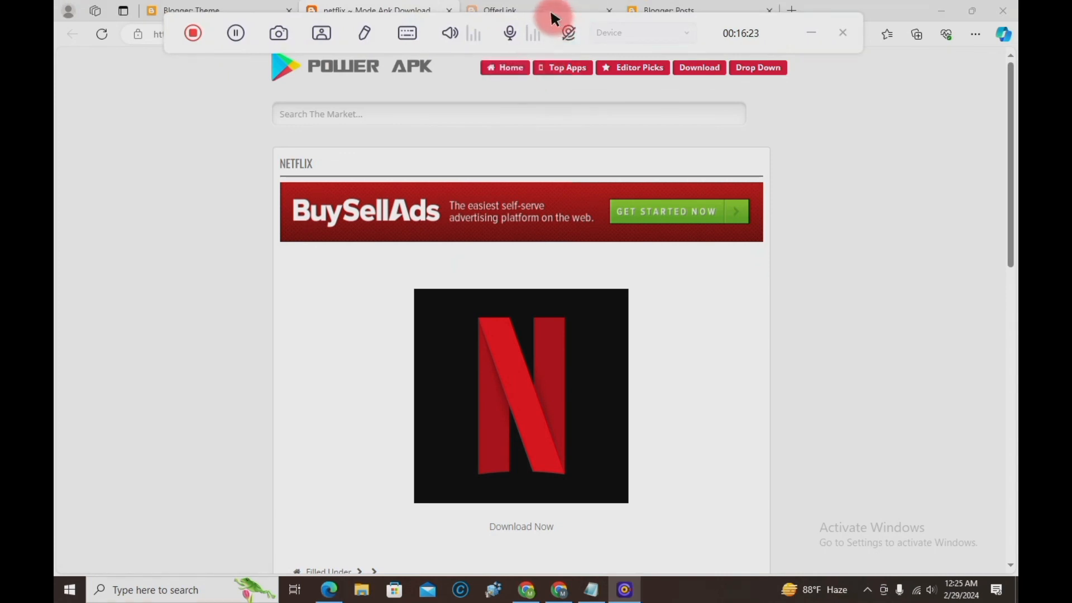
pyautogui.click(592, 11)
pyautogui.moveTo(591, 9); pyautogui.dragTo(550, 15)
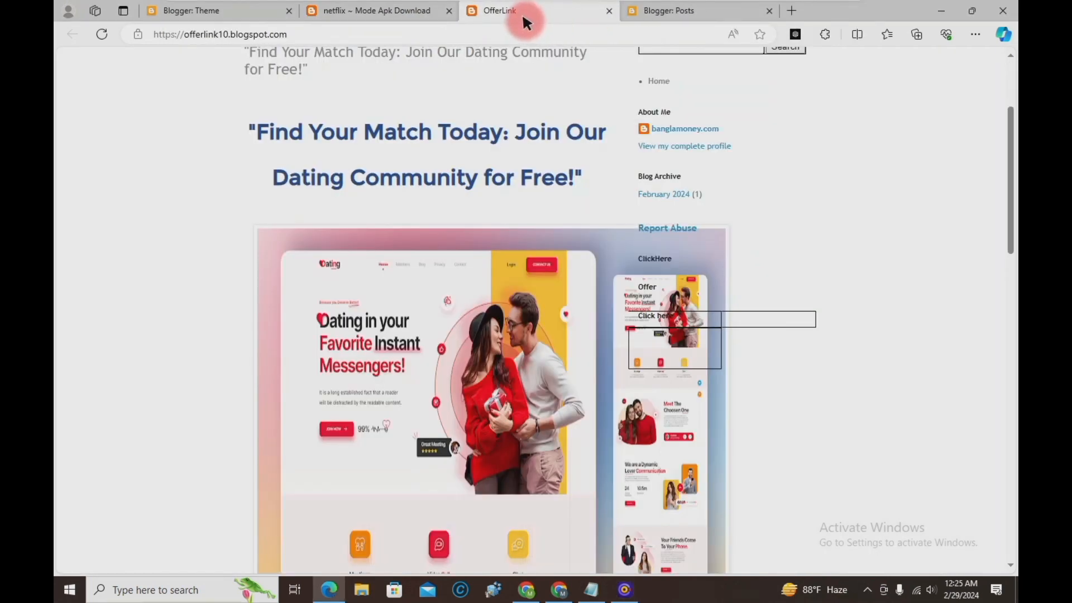
pyautogui.scroll(-7, 479, 378)
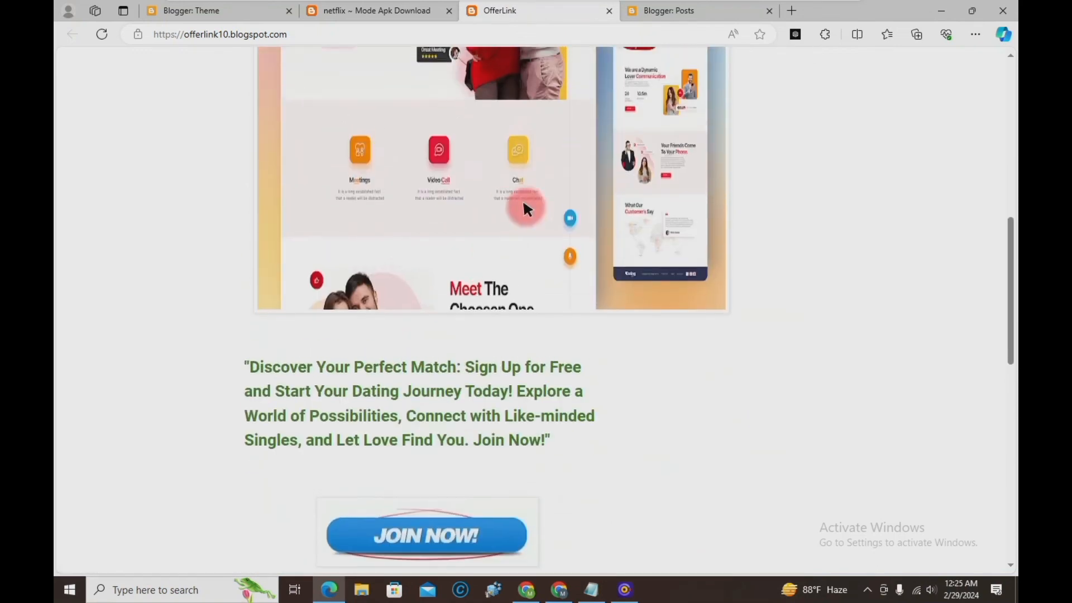
pyautogui.scroll(3, 438, 382)
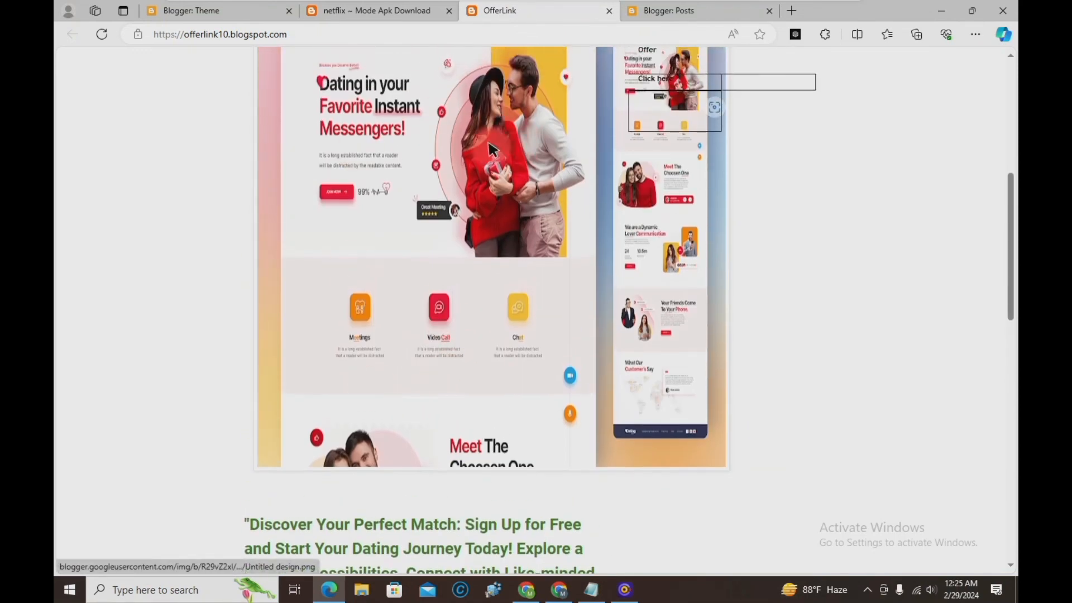
pyautogui.moveTo(355, 7)
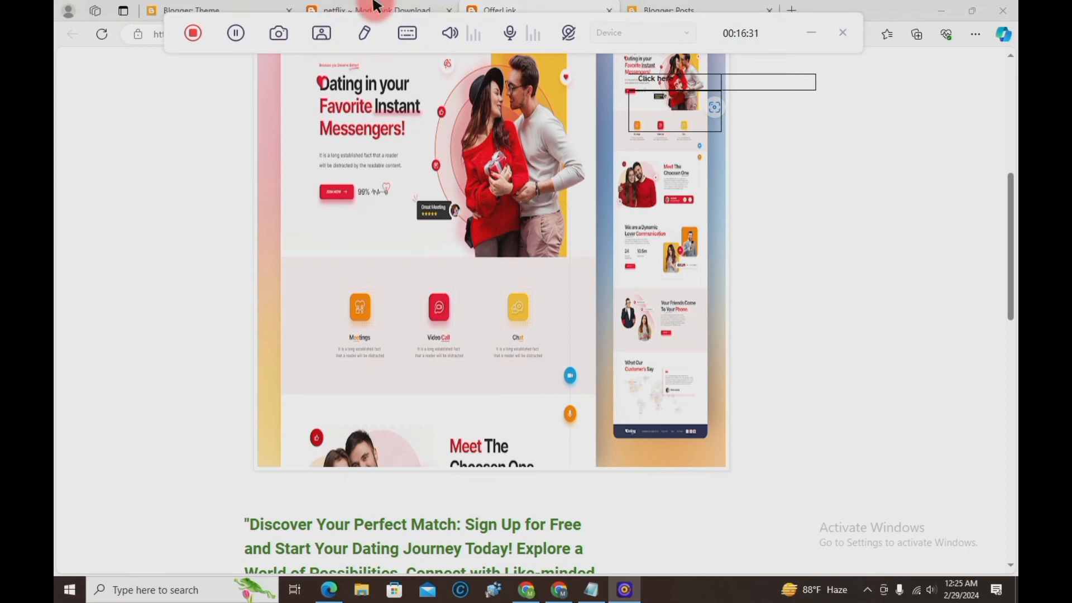
pyautogui.click(398, 21)
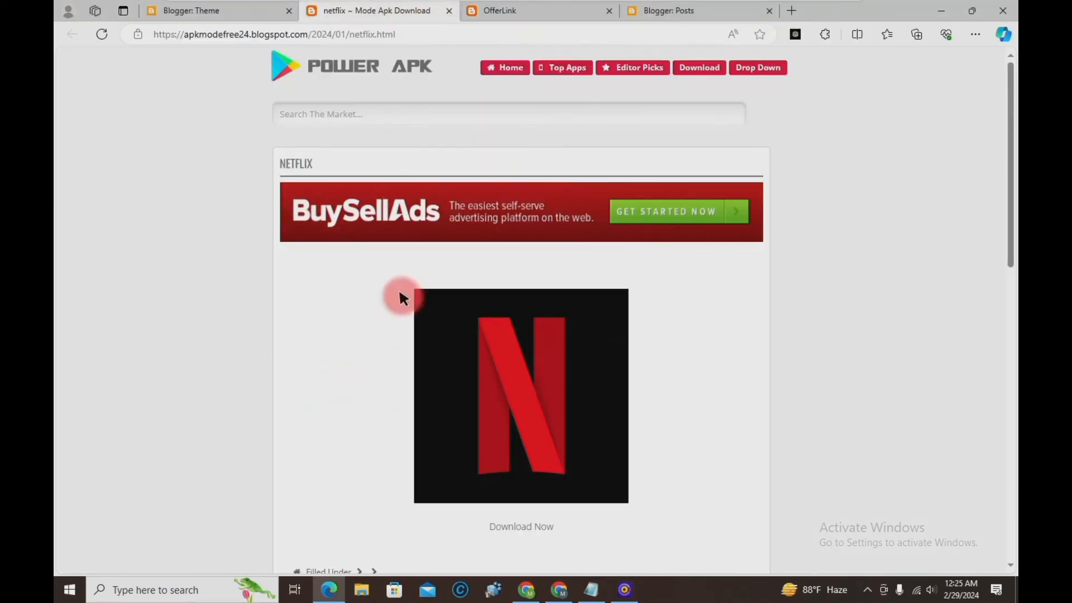
# Copy the web address of the OfferLink blog from its open page, offerlink10.blogspot.com
pyautogui.click(505, 11)
pyautogui.click(256, 34)
pyautogui.rightClick(256, 34)
pyautogui.click(297, 151)
# Switch to the Chrome window with Adsterra, load the copied blog address in a new tab and examine the redirect's destination page
pyautogui.click(559, 590)
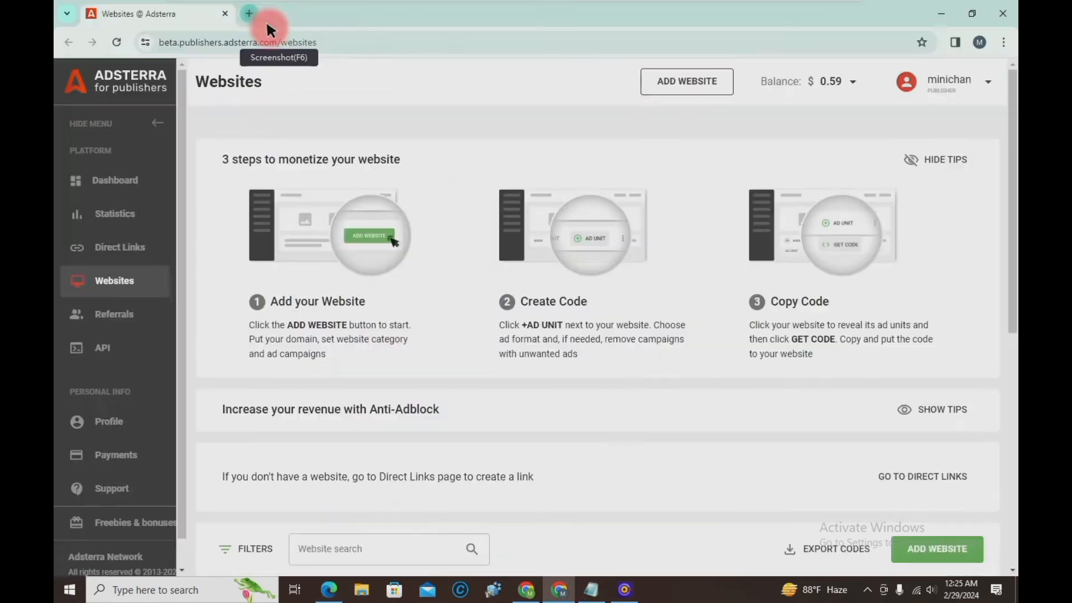
pyautogui.click(249, 13)
pyautogui.rightClick(289, 44)
pyautogui.click(372, 170)
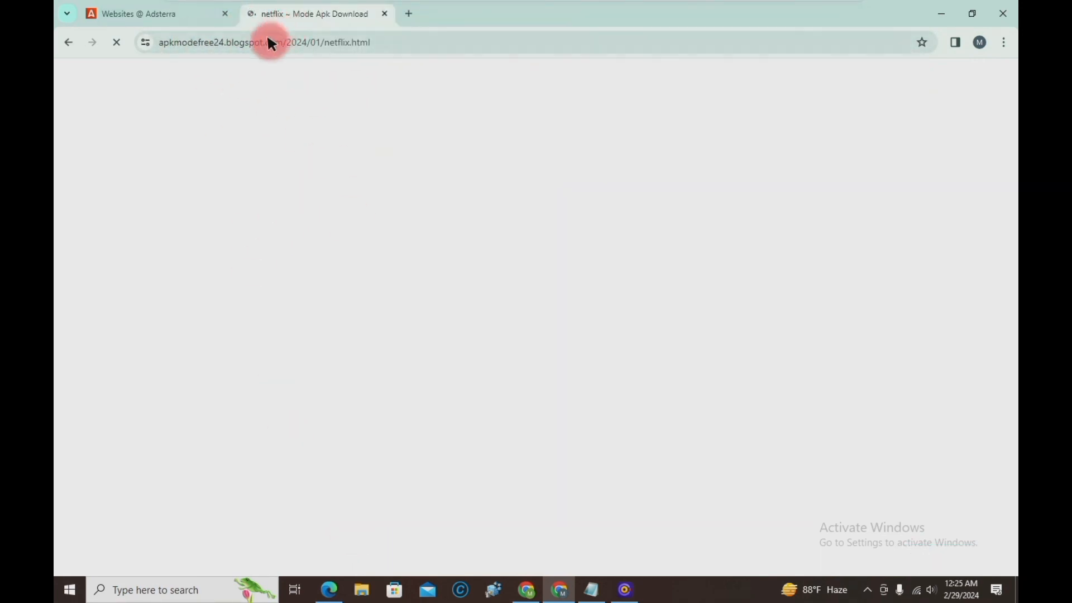
pyautogui.scroll(-5, 501, 398)
pyautogui.scroll(-5, 574, 478)
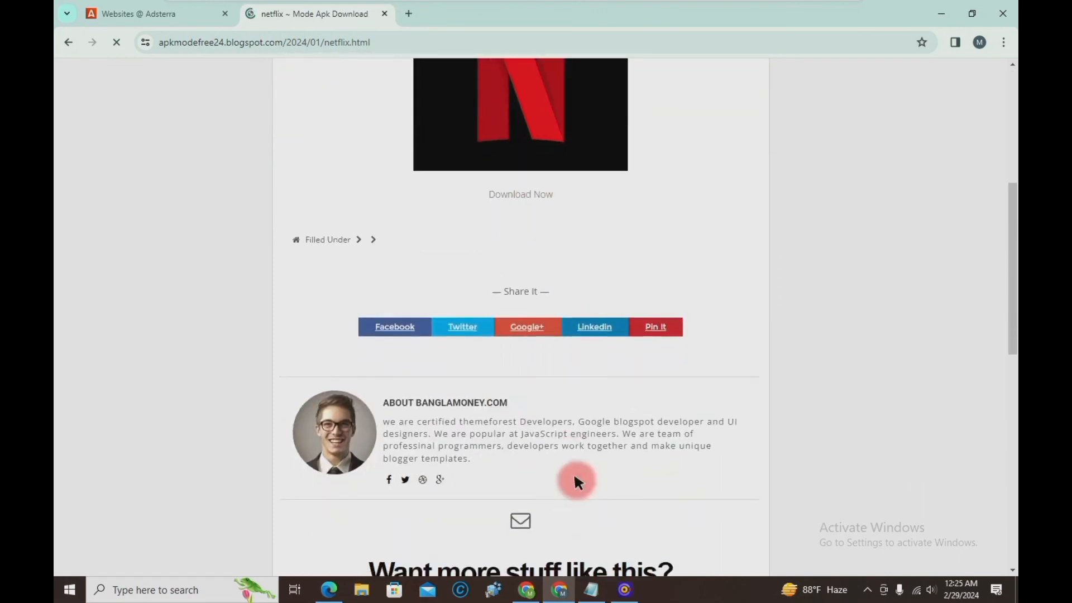
pyautogui.scroll(6, 574, 483)
pyautogui.scroll(5, 588, 435)
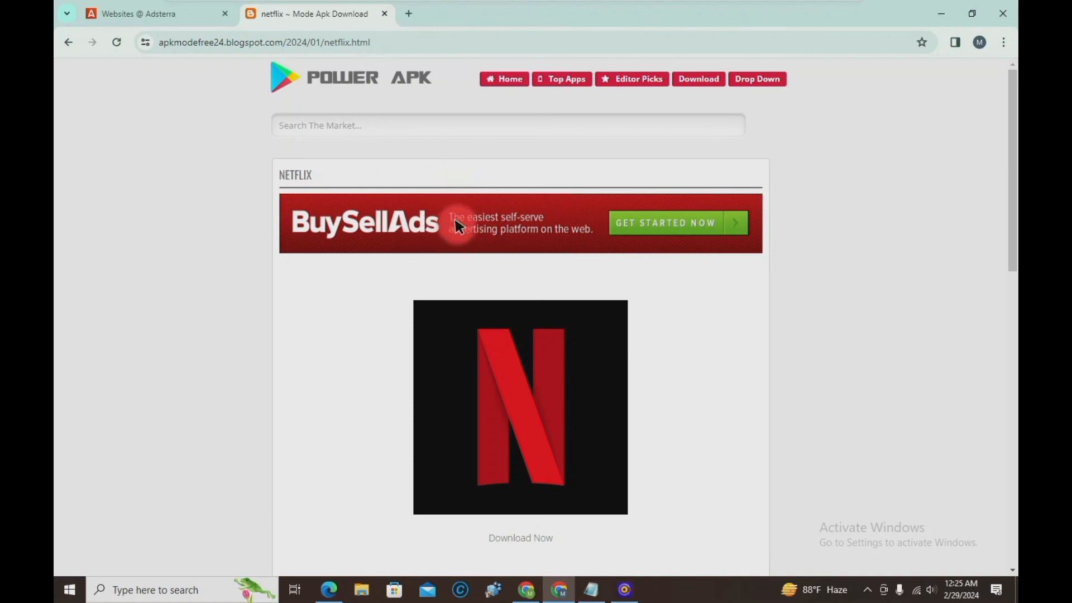
# Switch to WhatsApp Web in the other Chrome window, open the New York group chat and bring up the message box's editing options
pyautogui.click(526, 590)
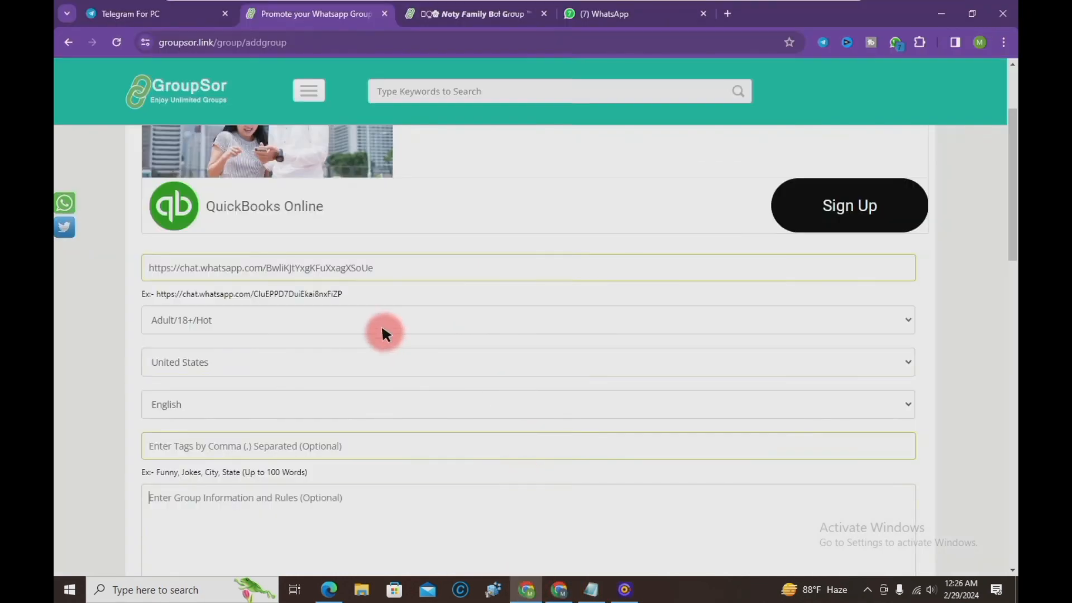
pyautogui.click(601, 13)
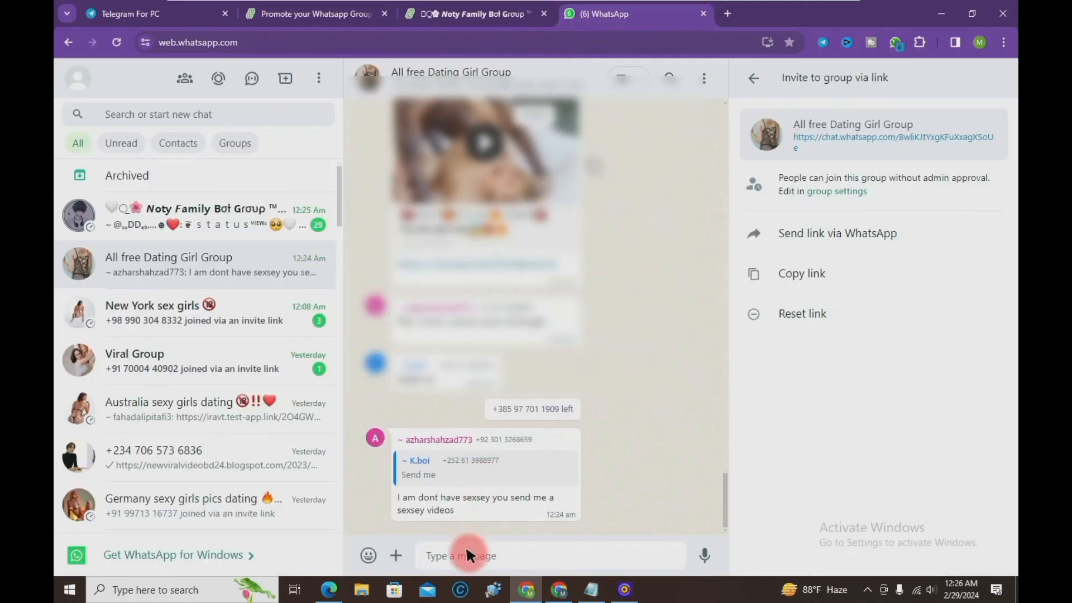
pyautogui.rightClick(498, 556)
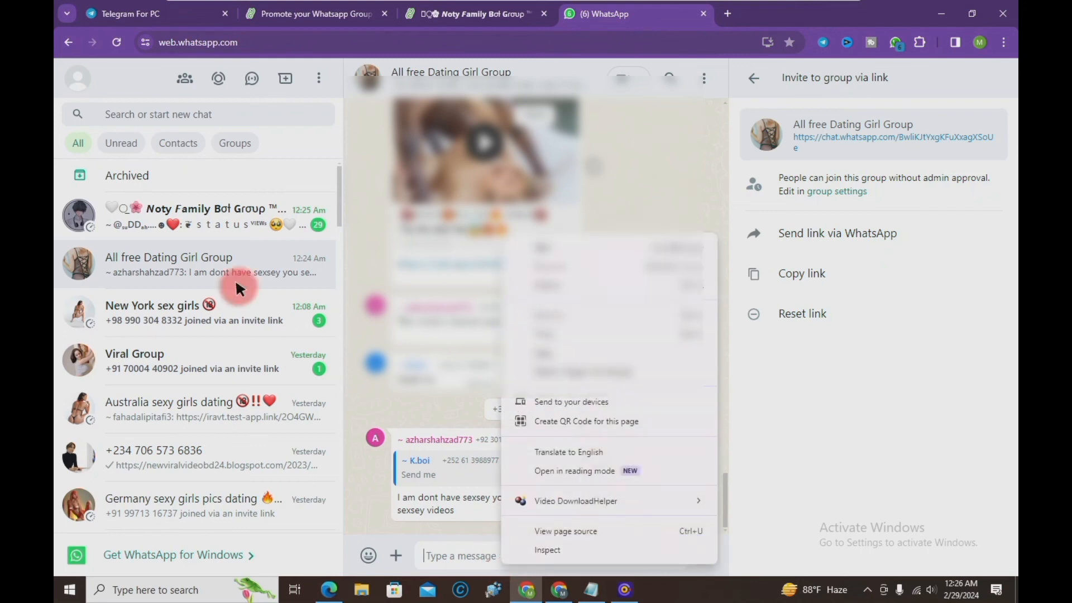
pyautogui.click(197, 306)
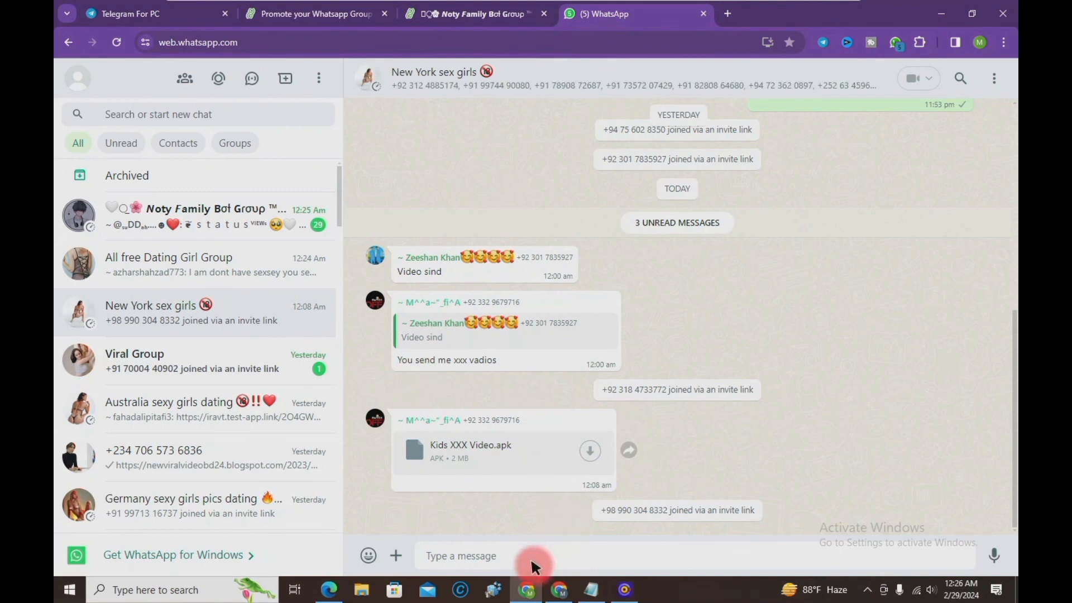
pyautogui.rightClick(489, 554)
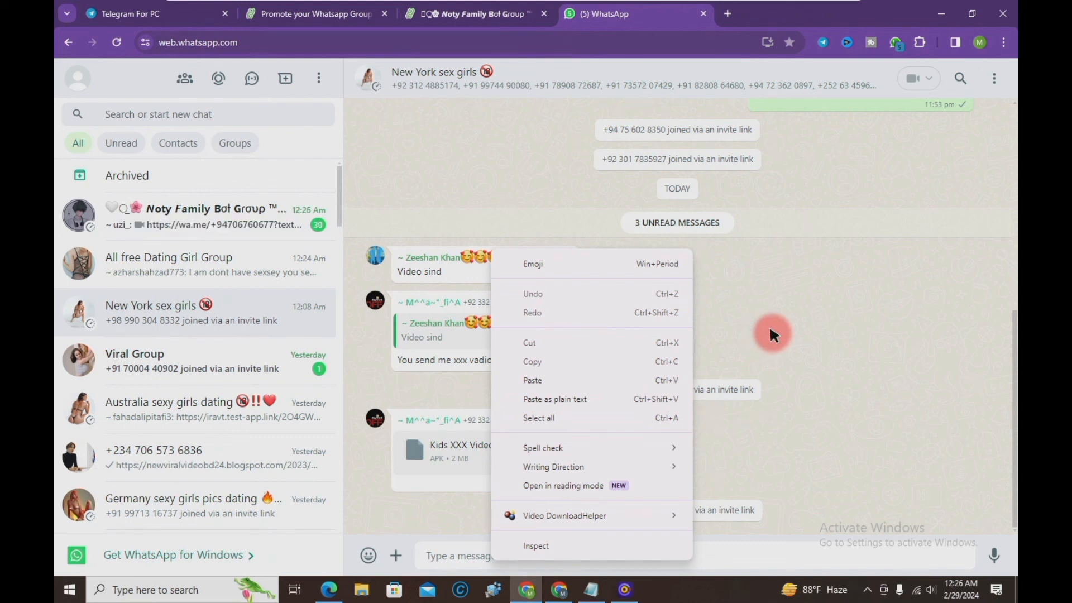
pyautogui.moveTo(387, 2)
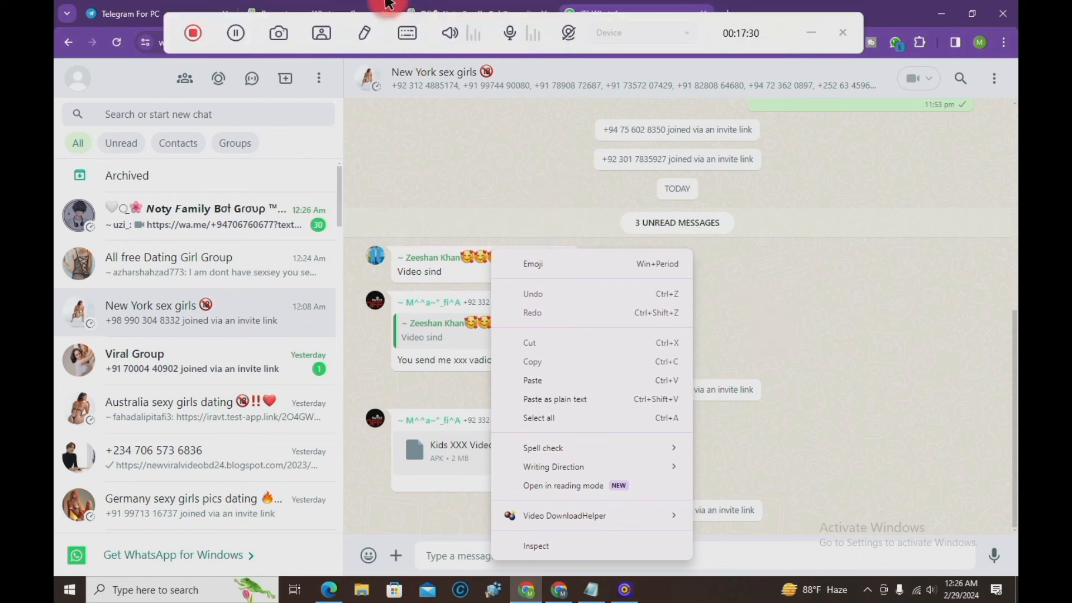